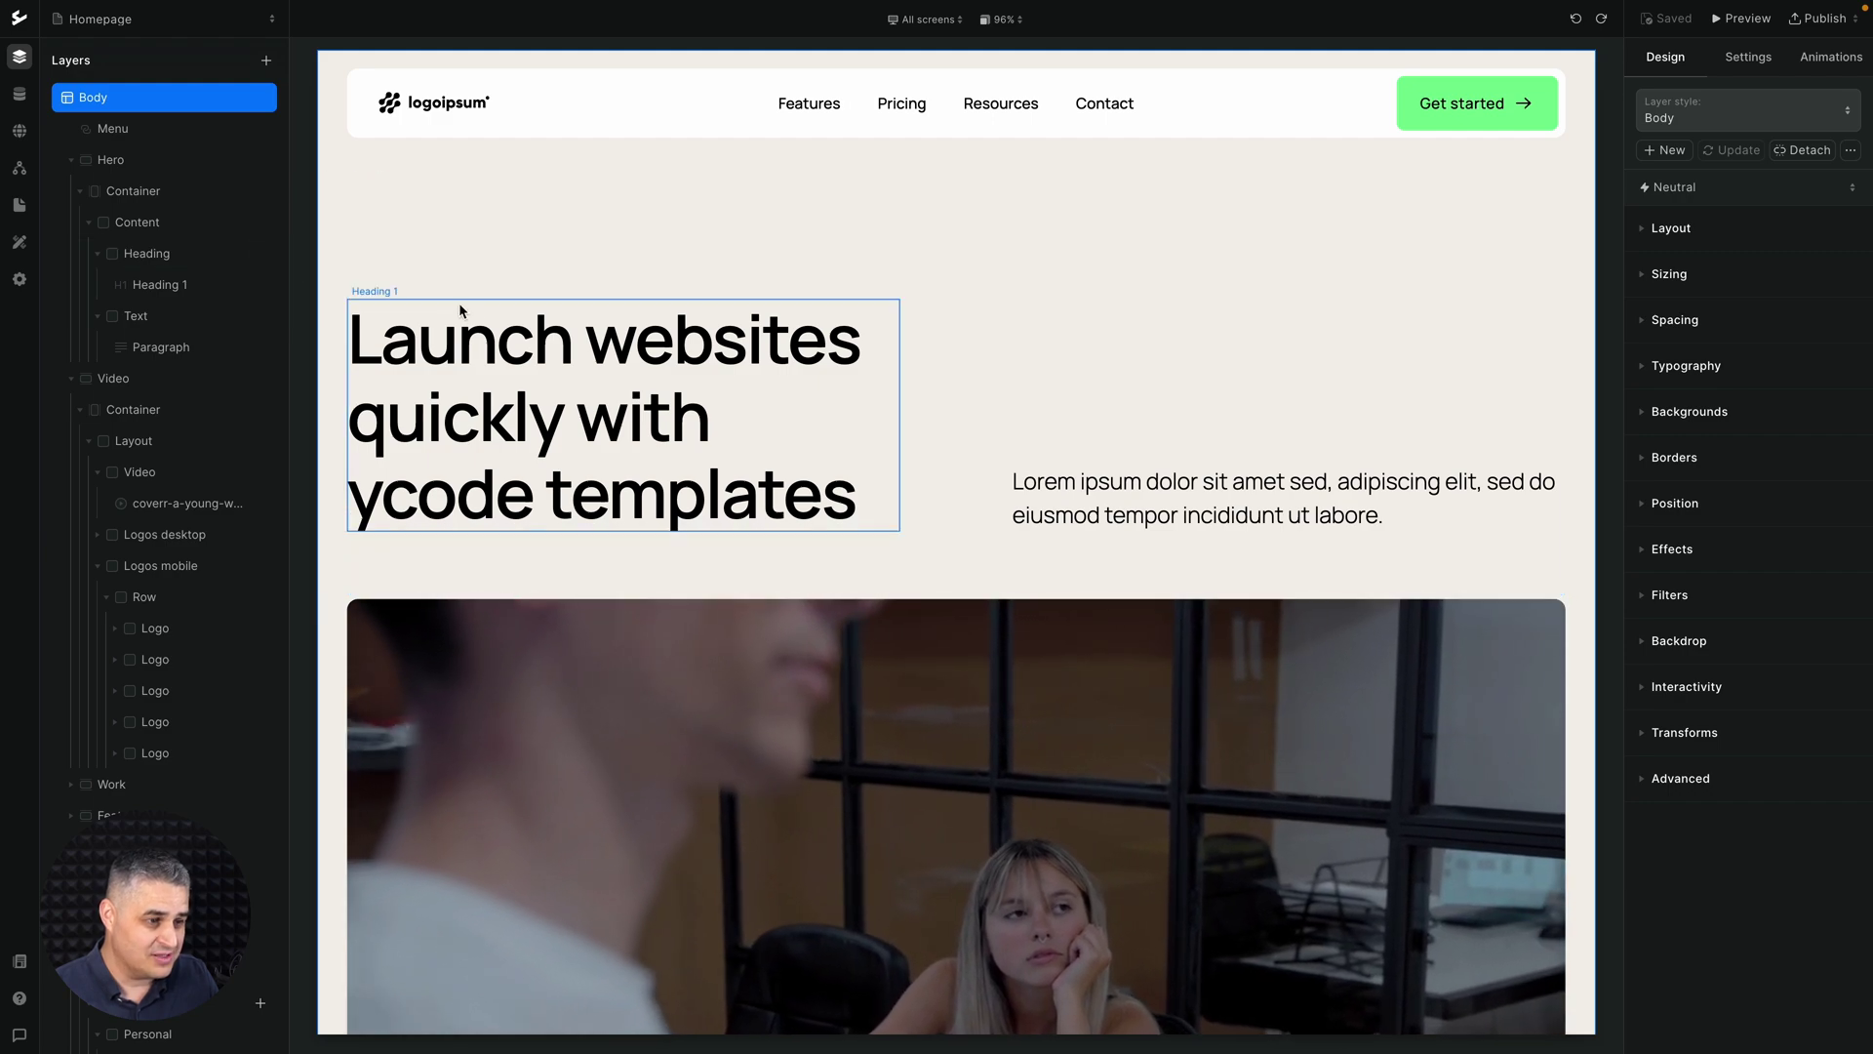
- Select the hero paragraph, the Resources section and the Video section to examine how layers correspond to page content
left_click(1098, 491)
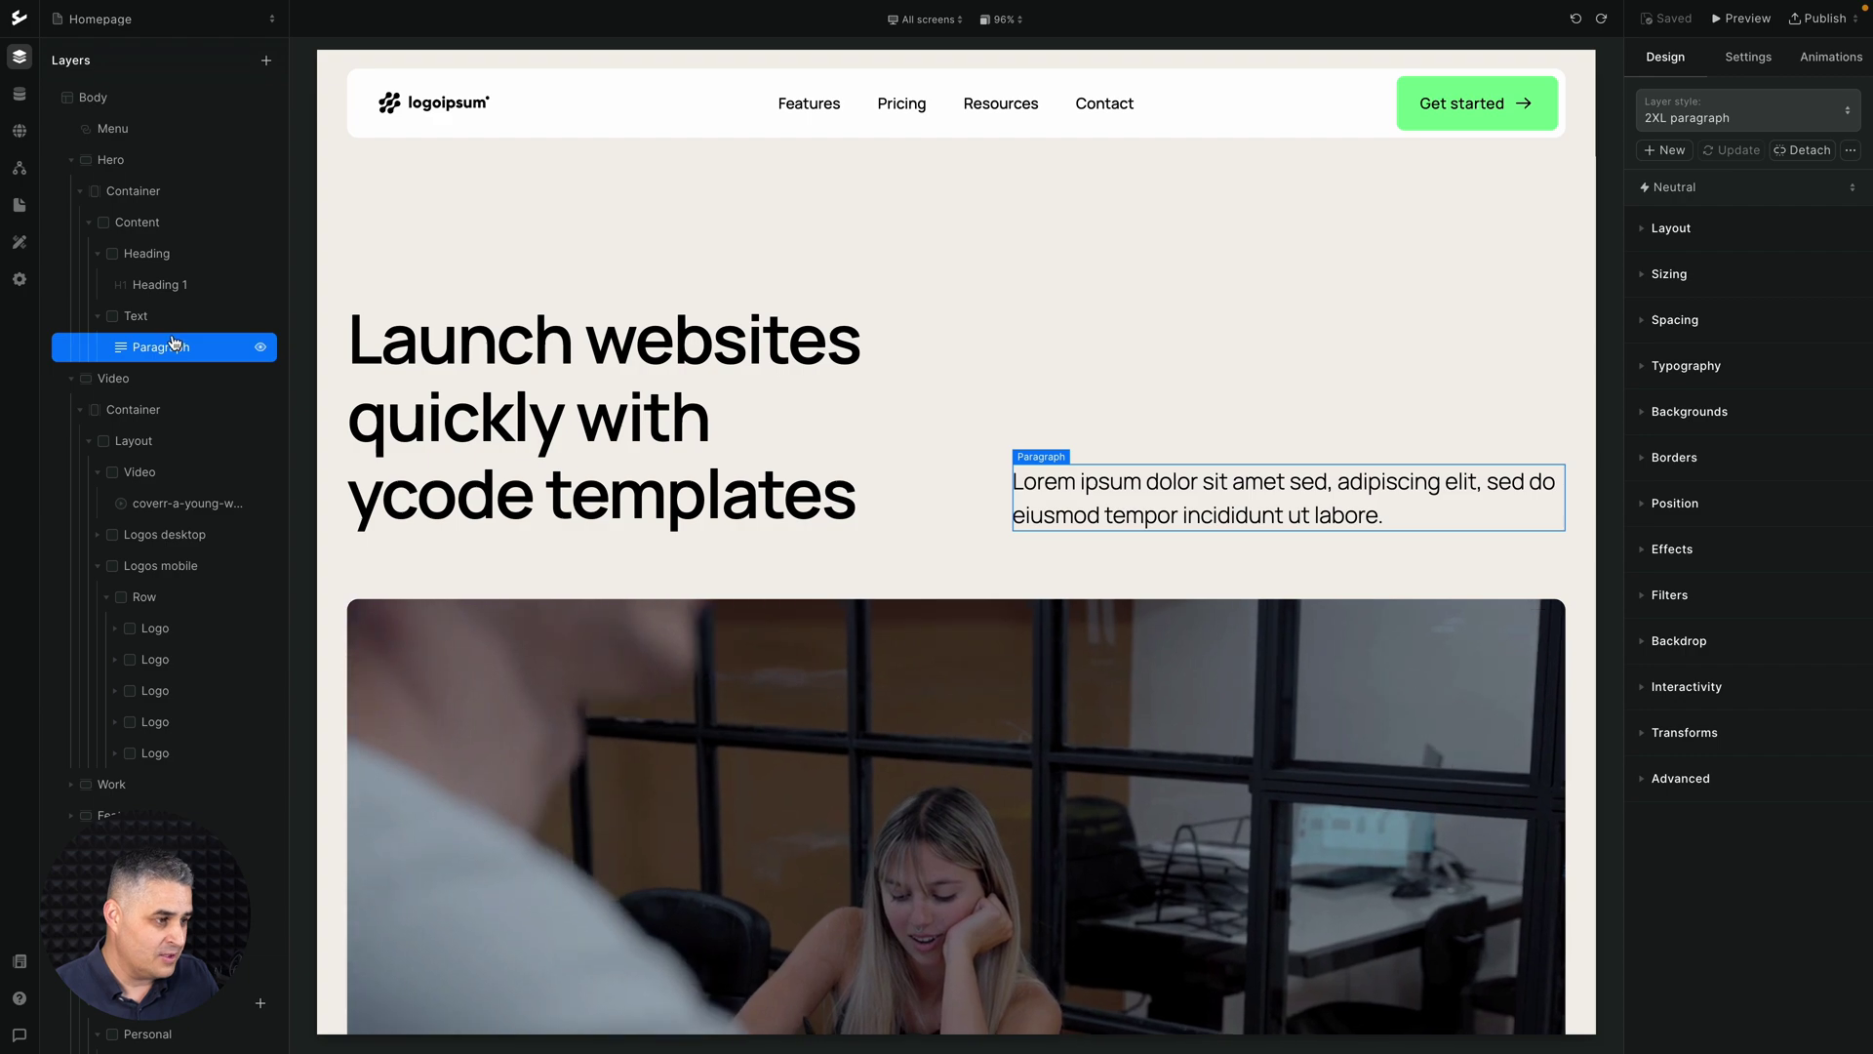
scroll(173, 341, "down", 4)
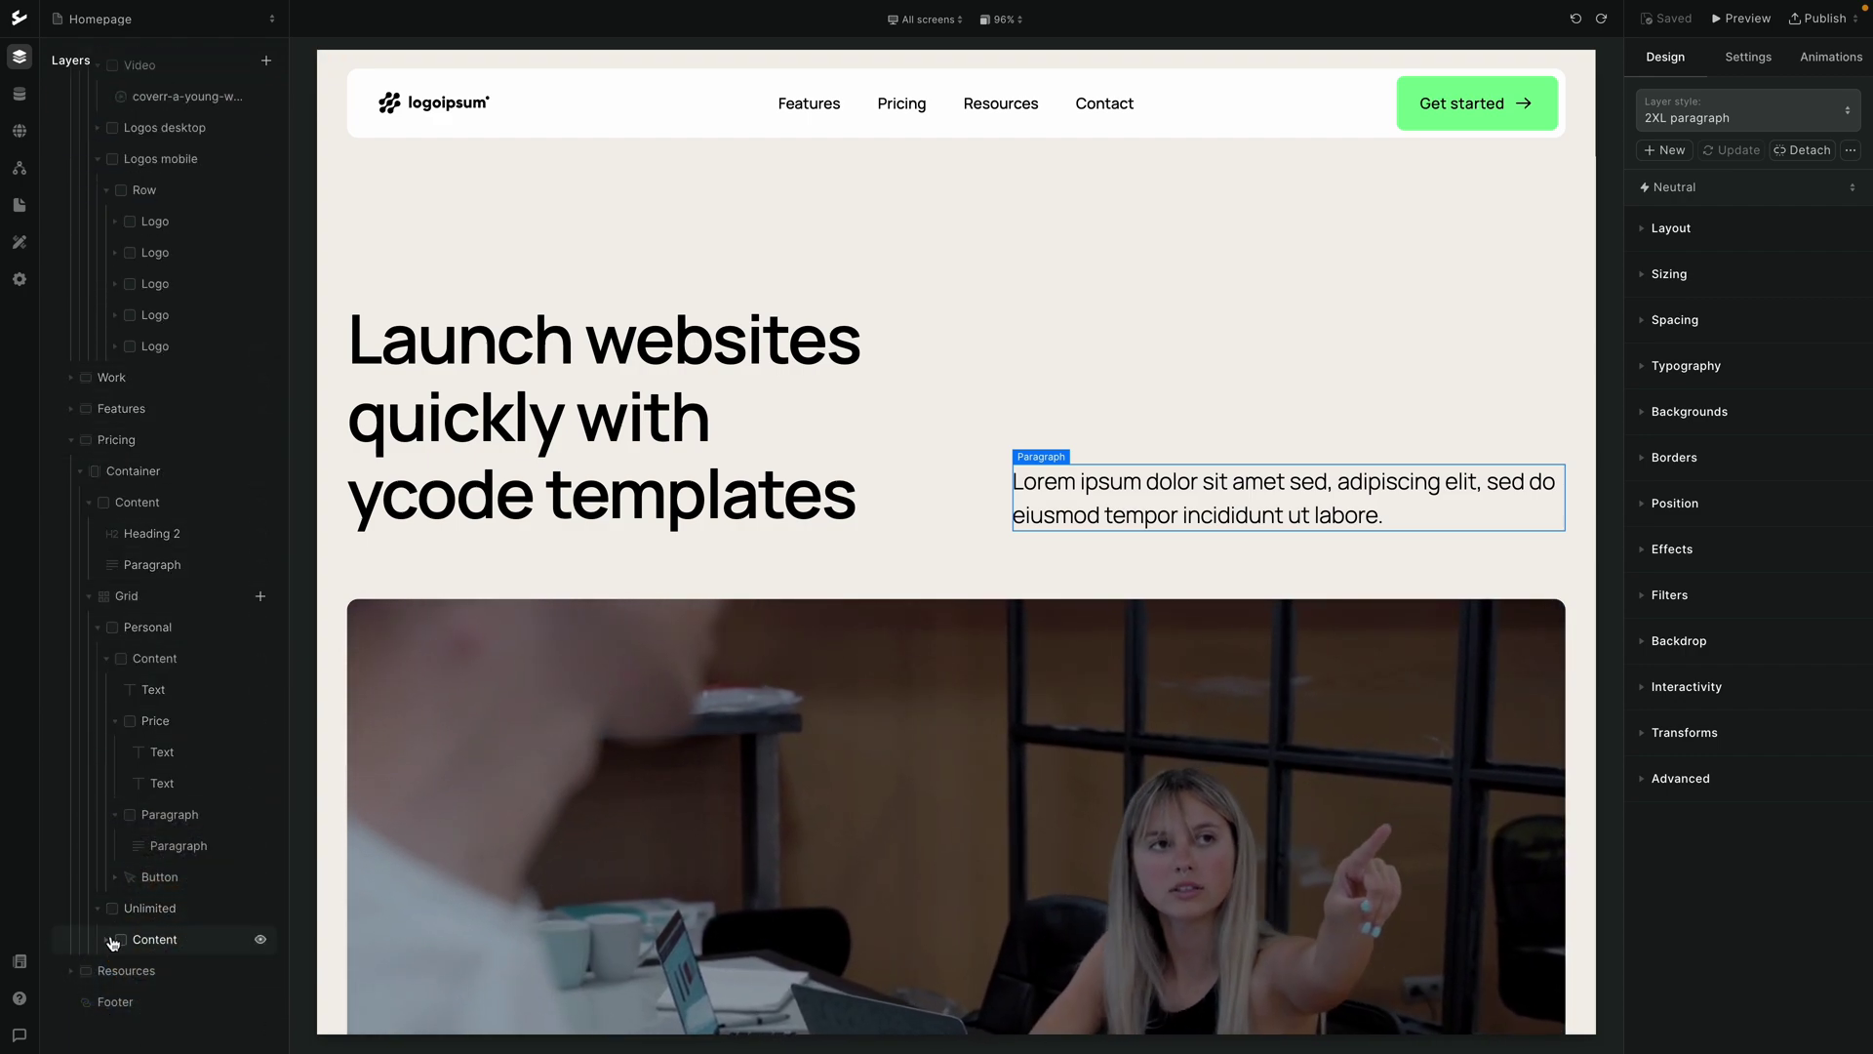
left_click(134, 970)
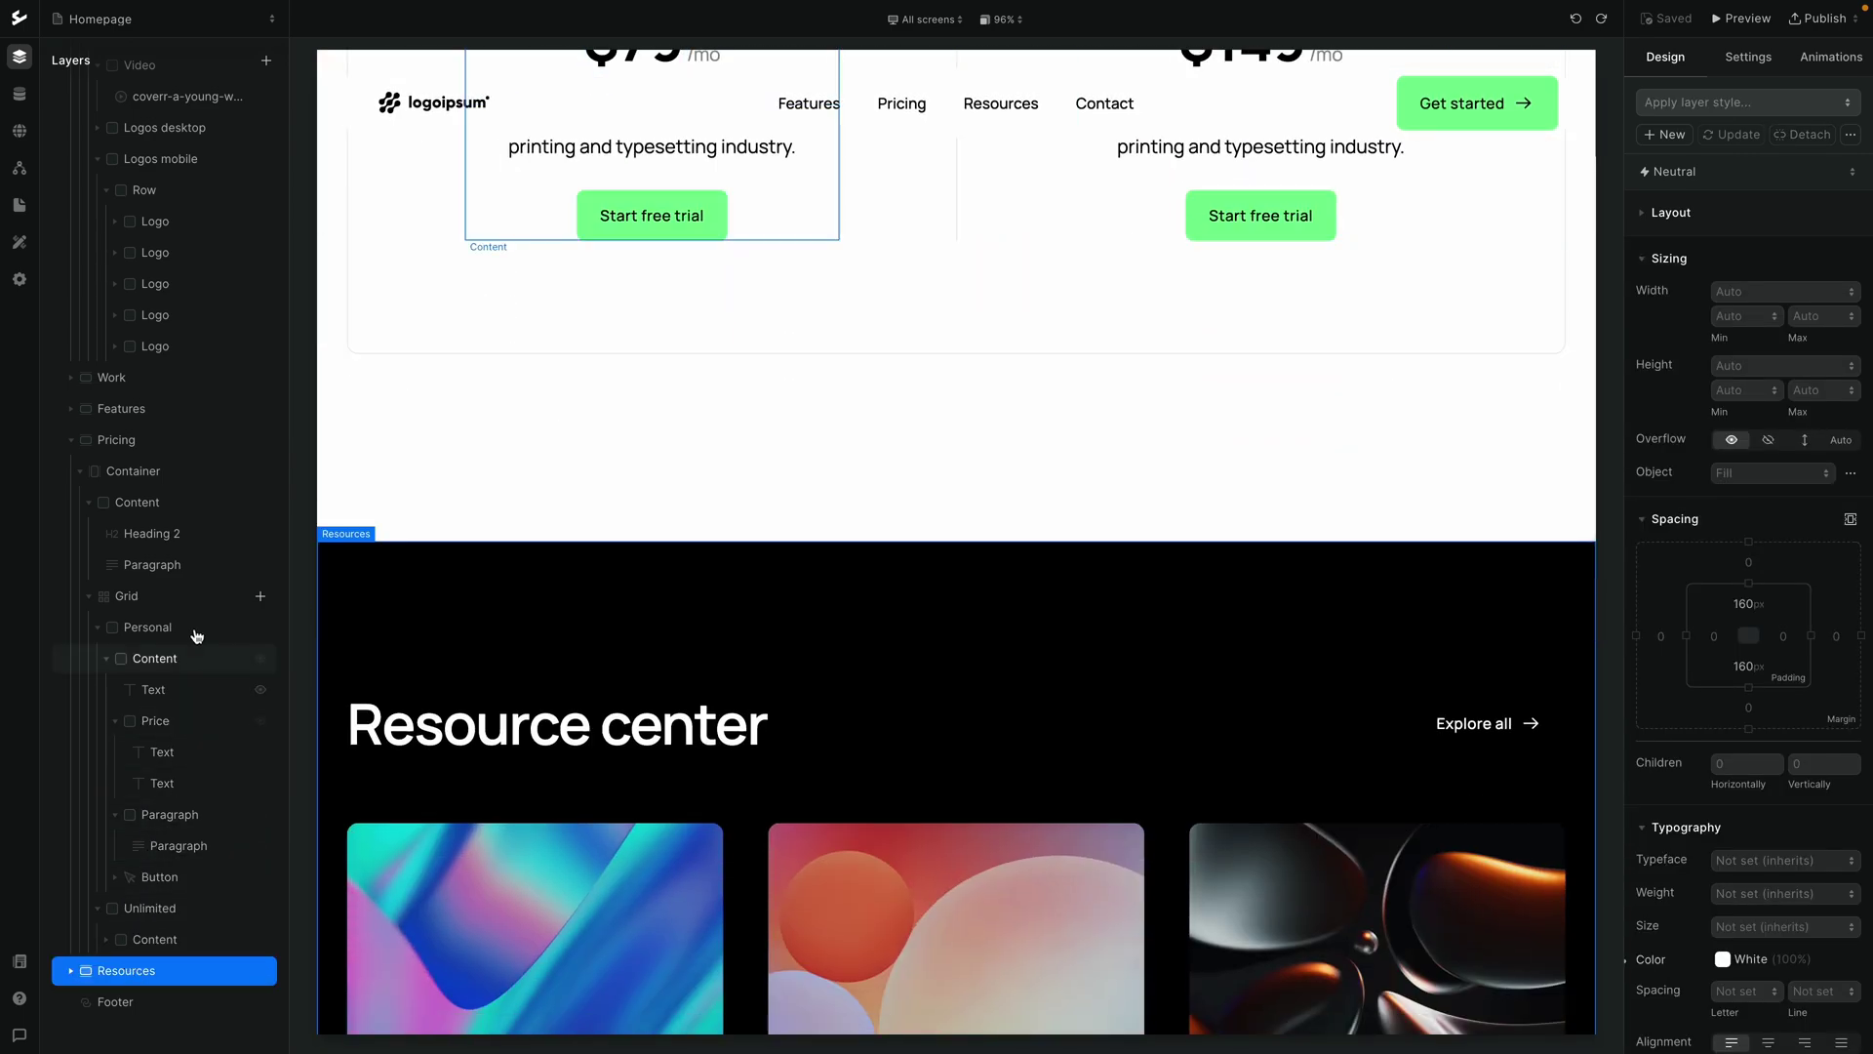
scroll(195, 600, "up", 4)
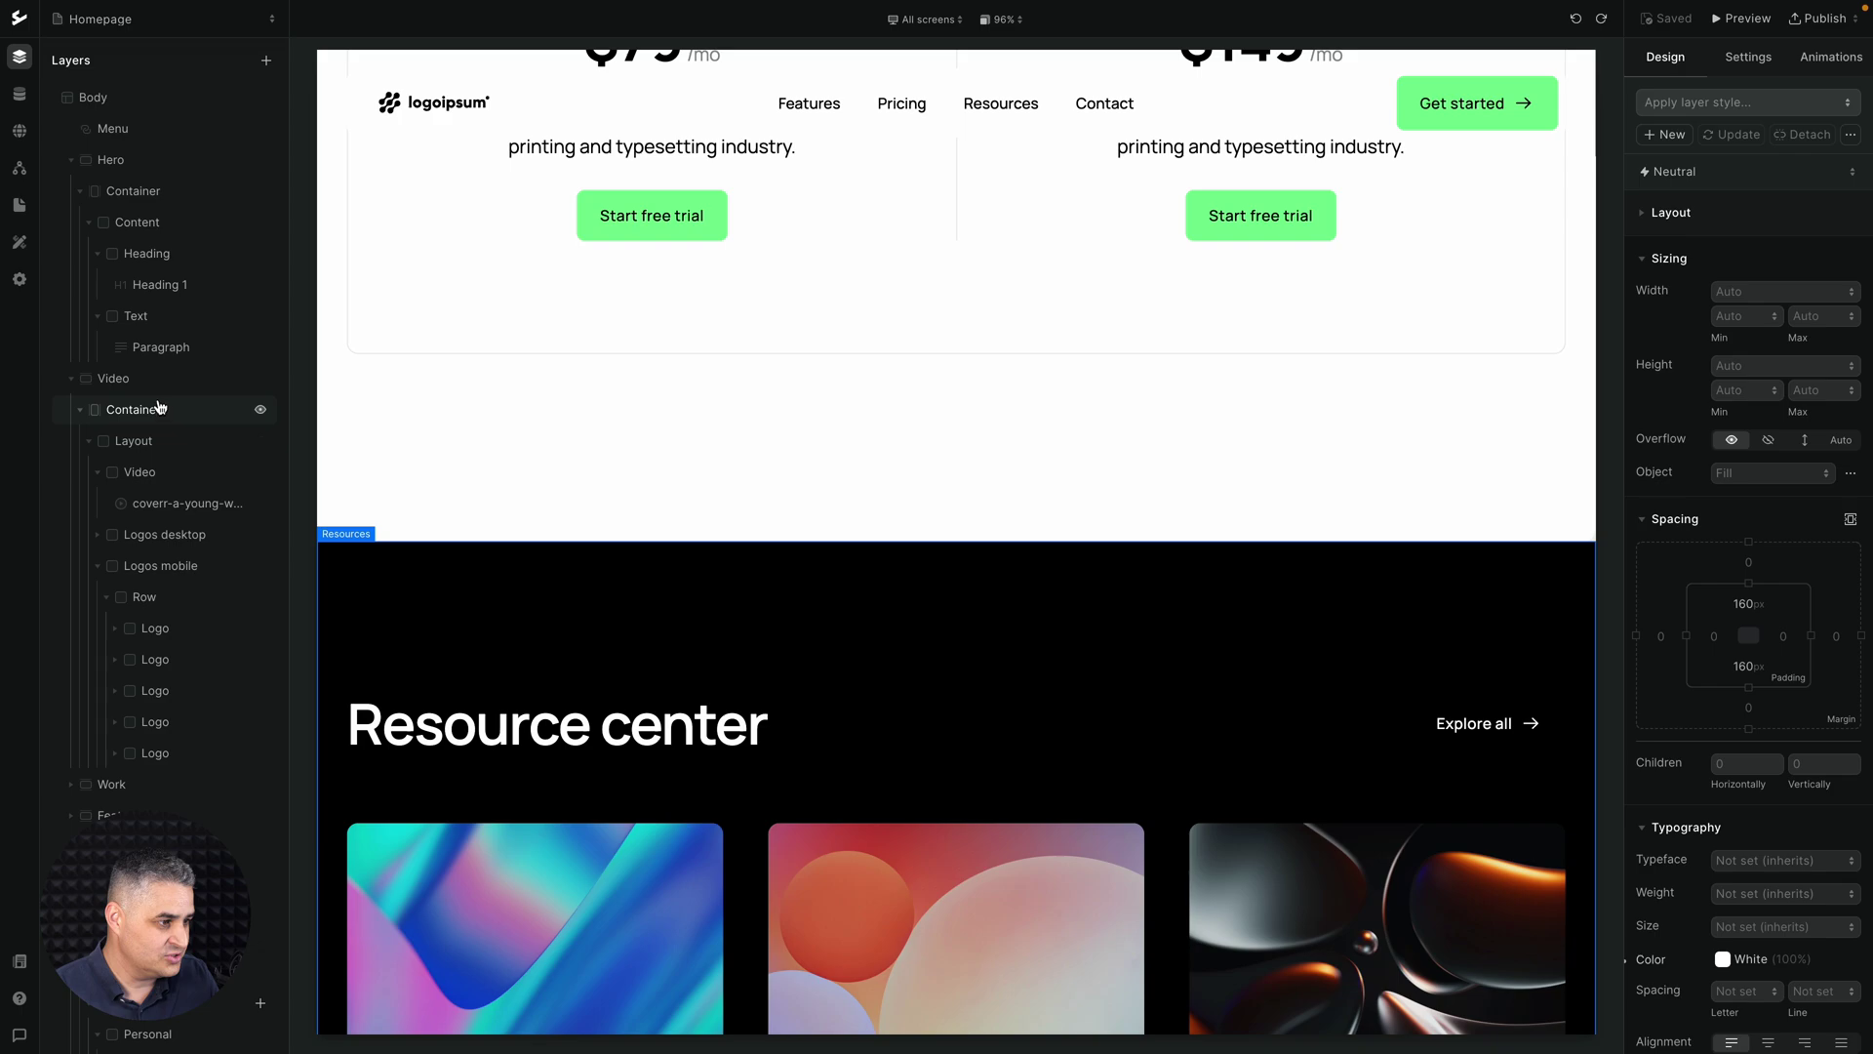
left_click(113, 378)
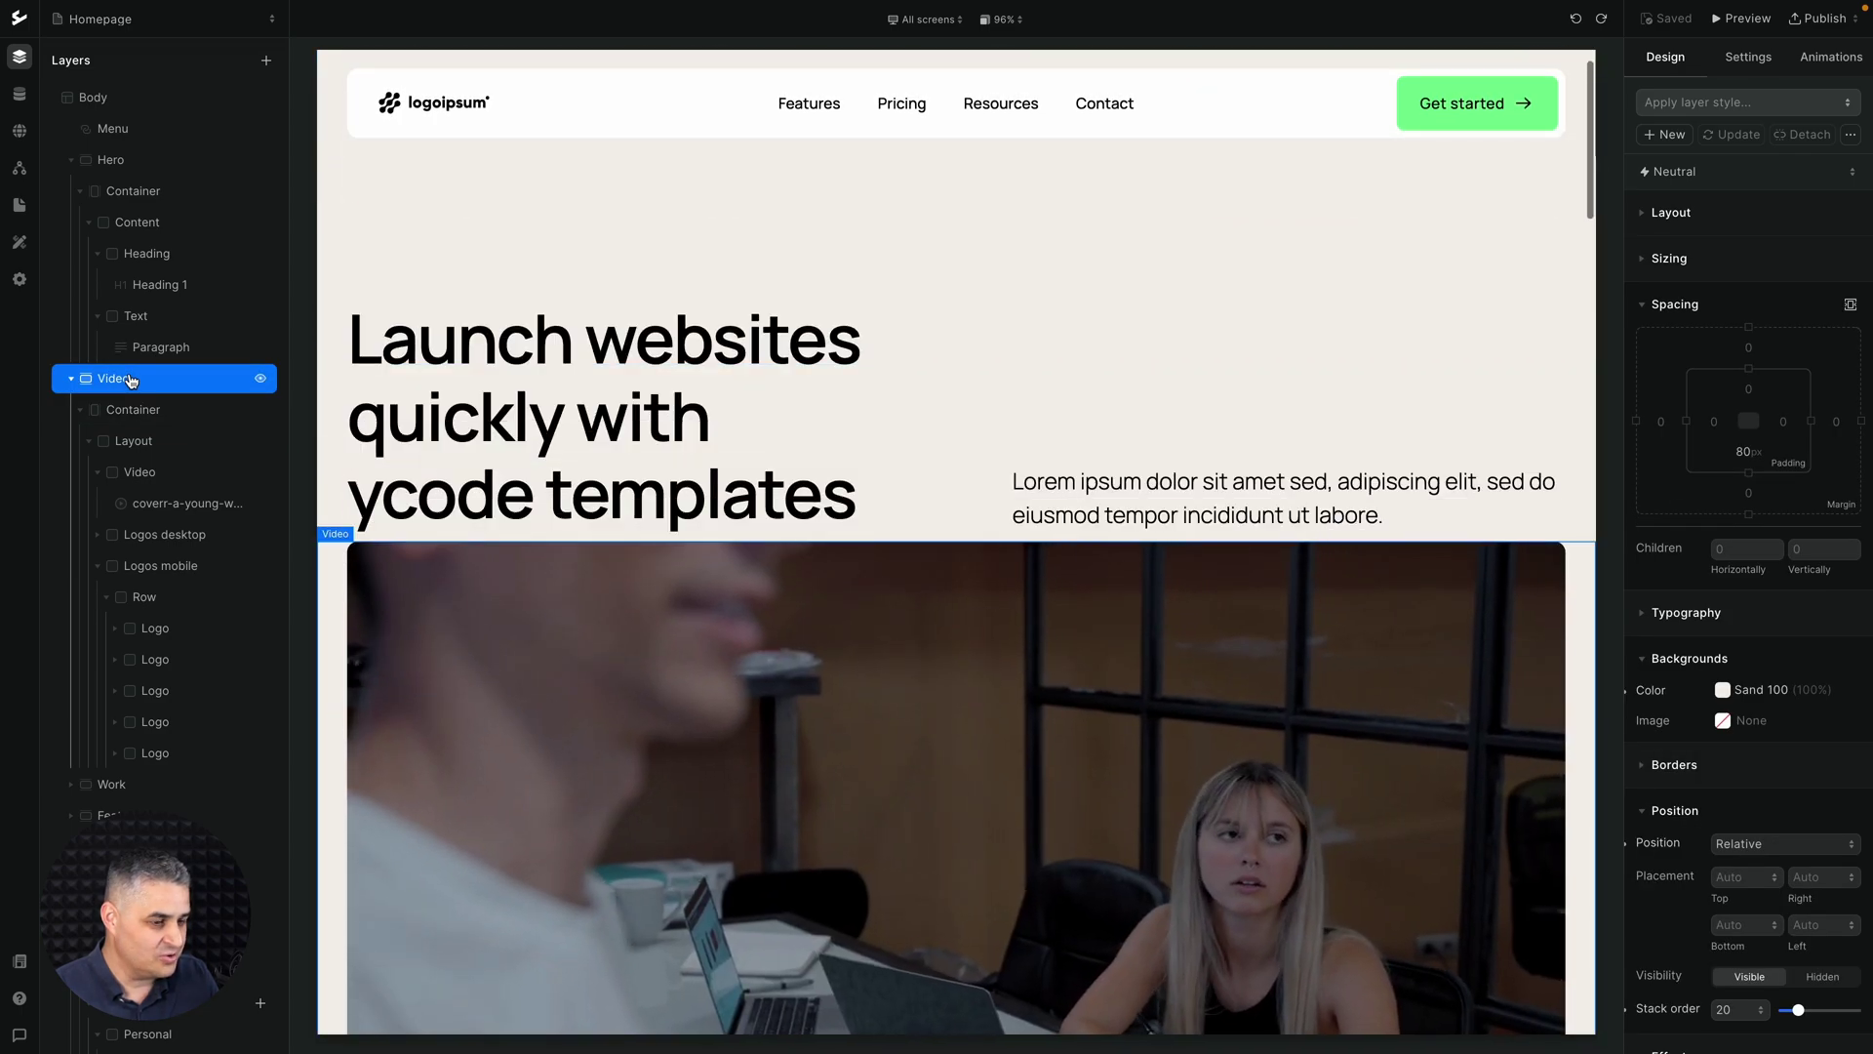
scroll(502, 529, "up", 1)
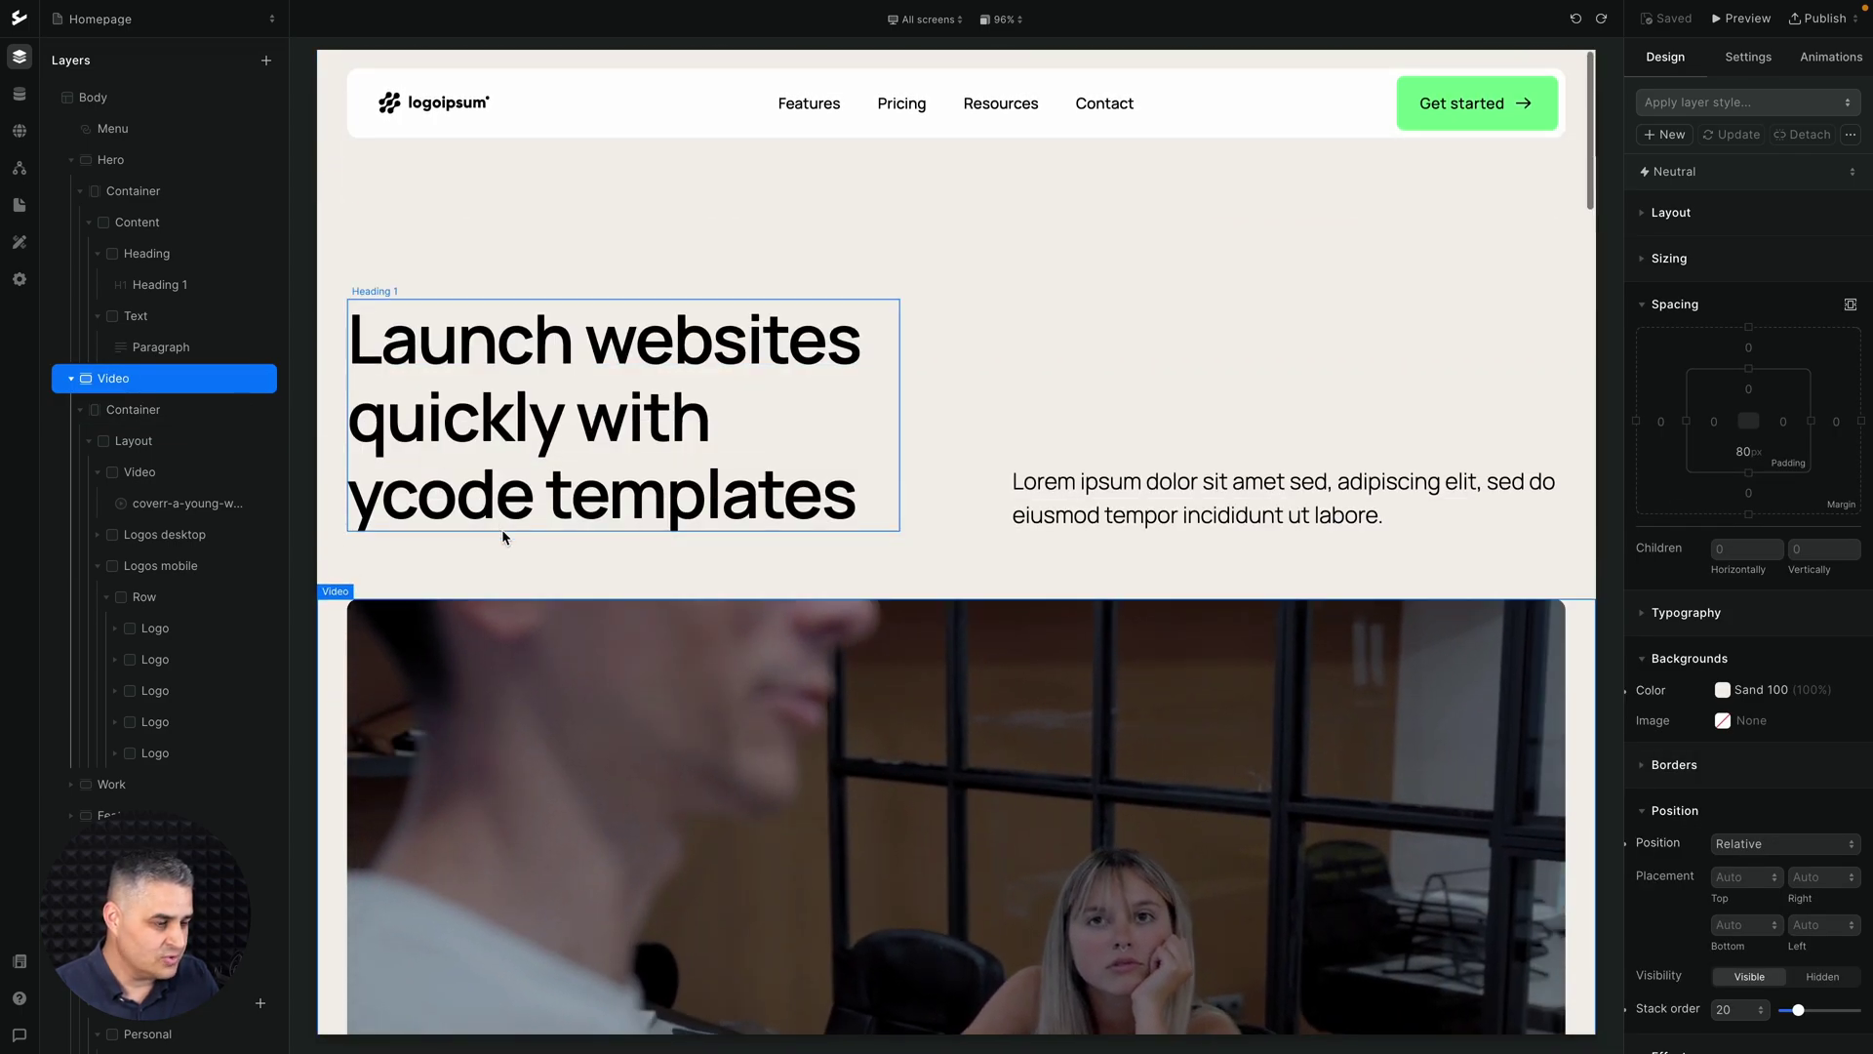
scroll(501, 529, "down", 2)
scroll(501, 535, "down", 1)
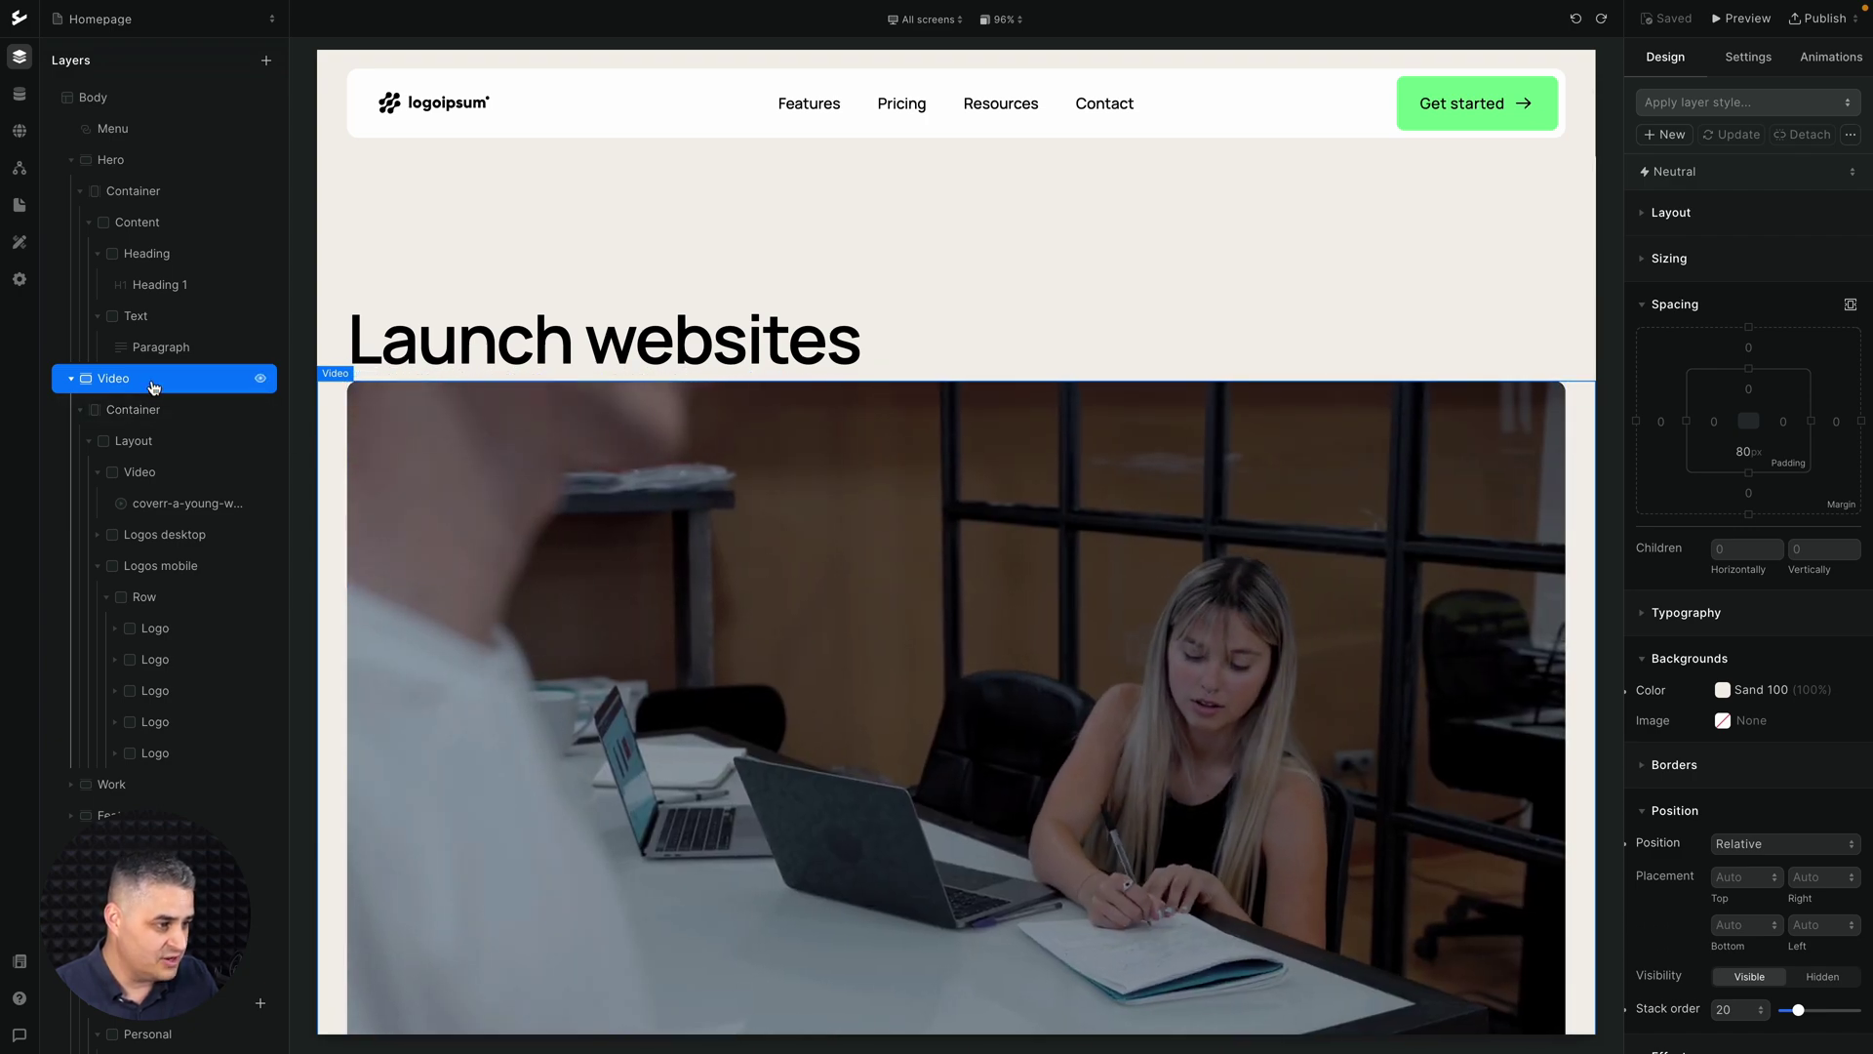
- Examine the Video section's nesting by selecting the video file, its inner Video container and the parent section
left_click(476, 541)
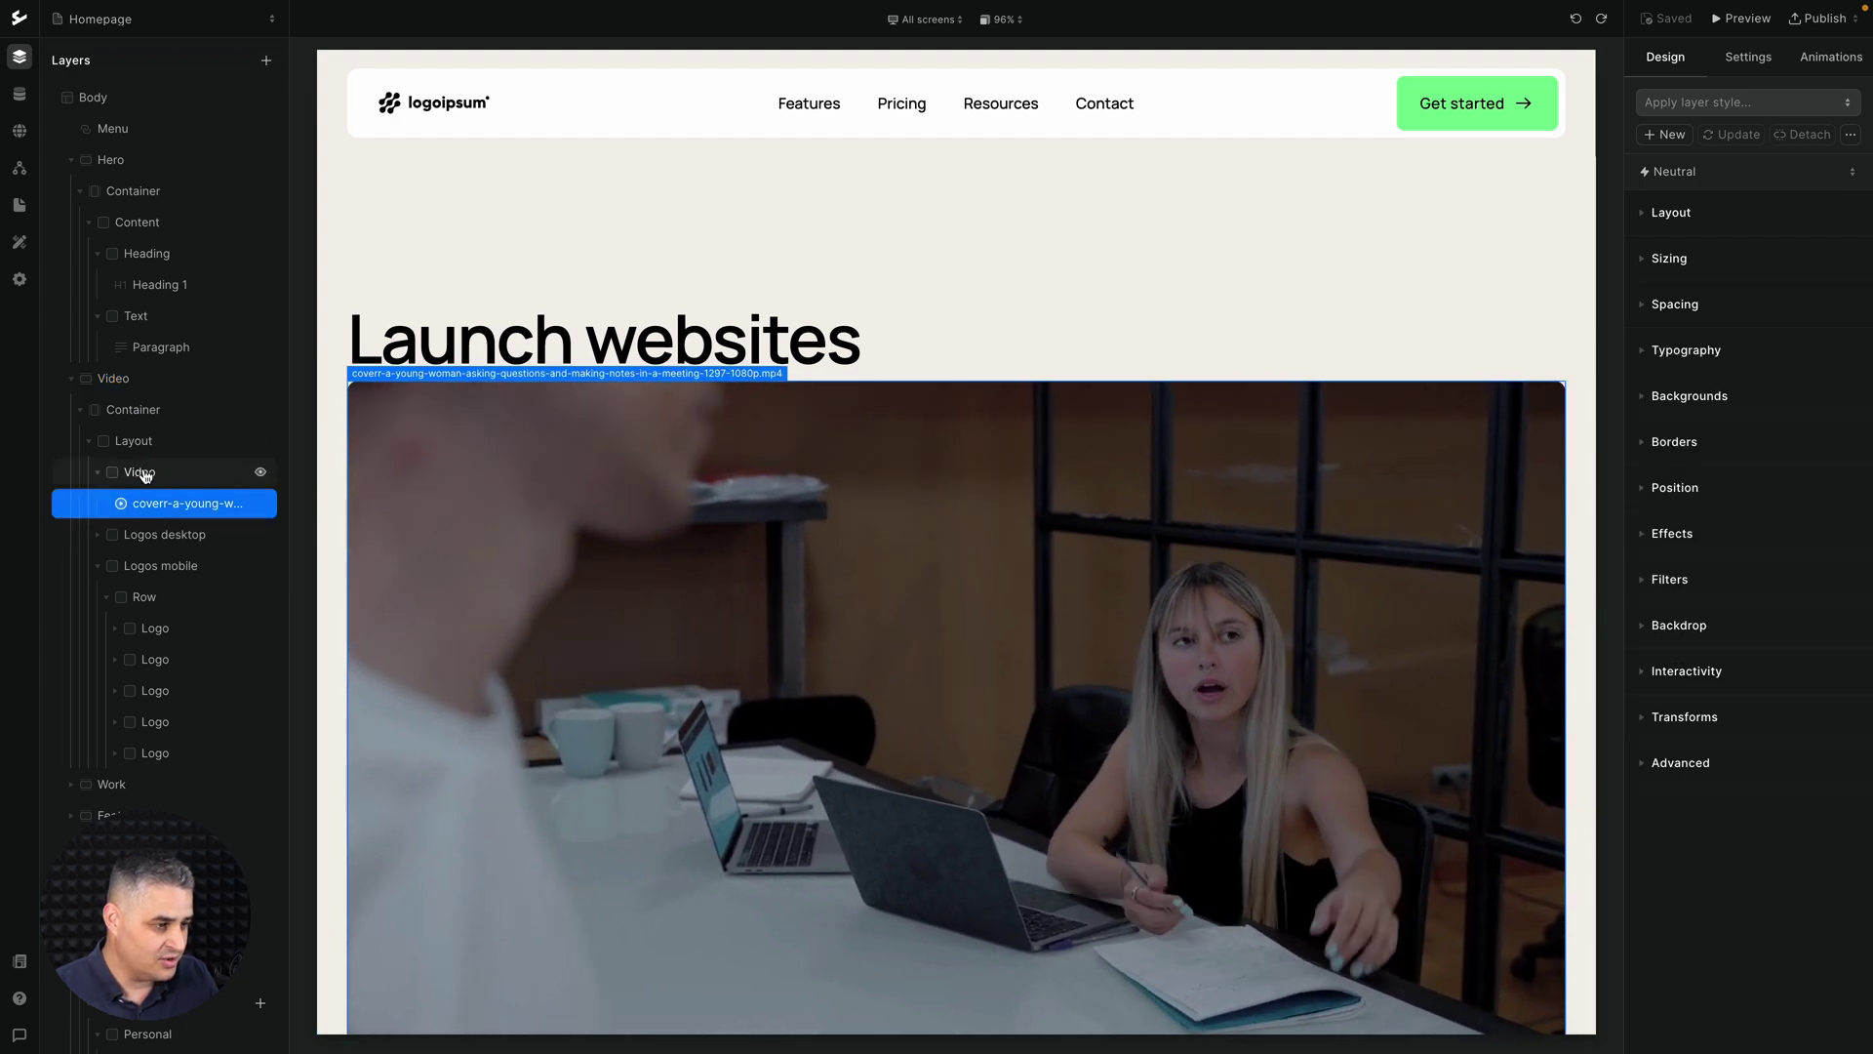
left_click(144, 473)
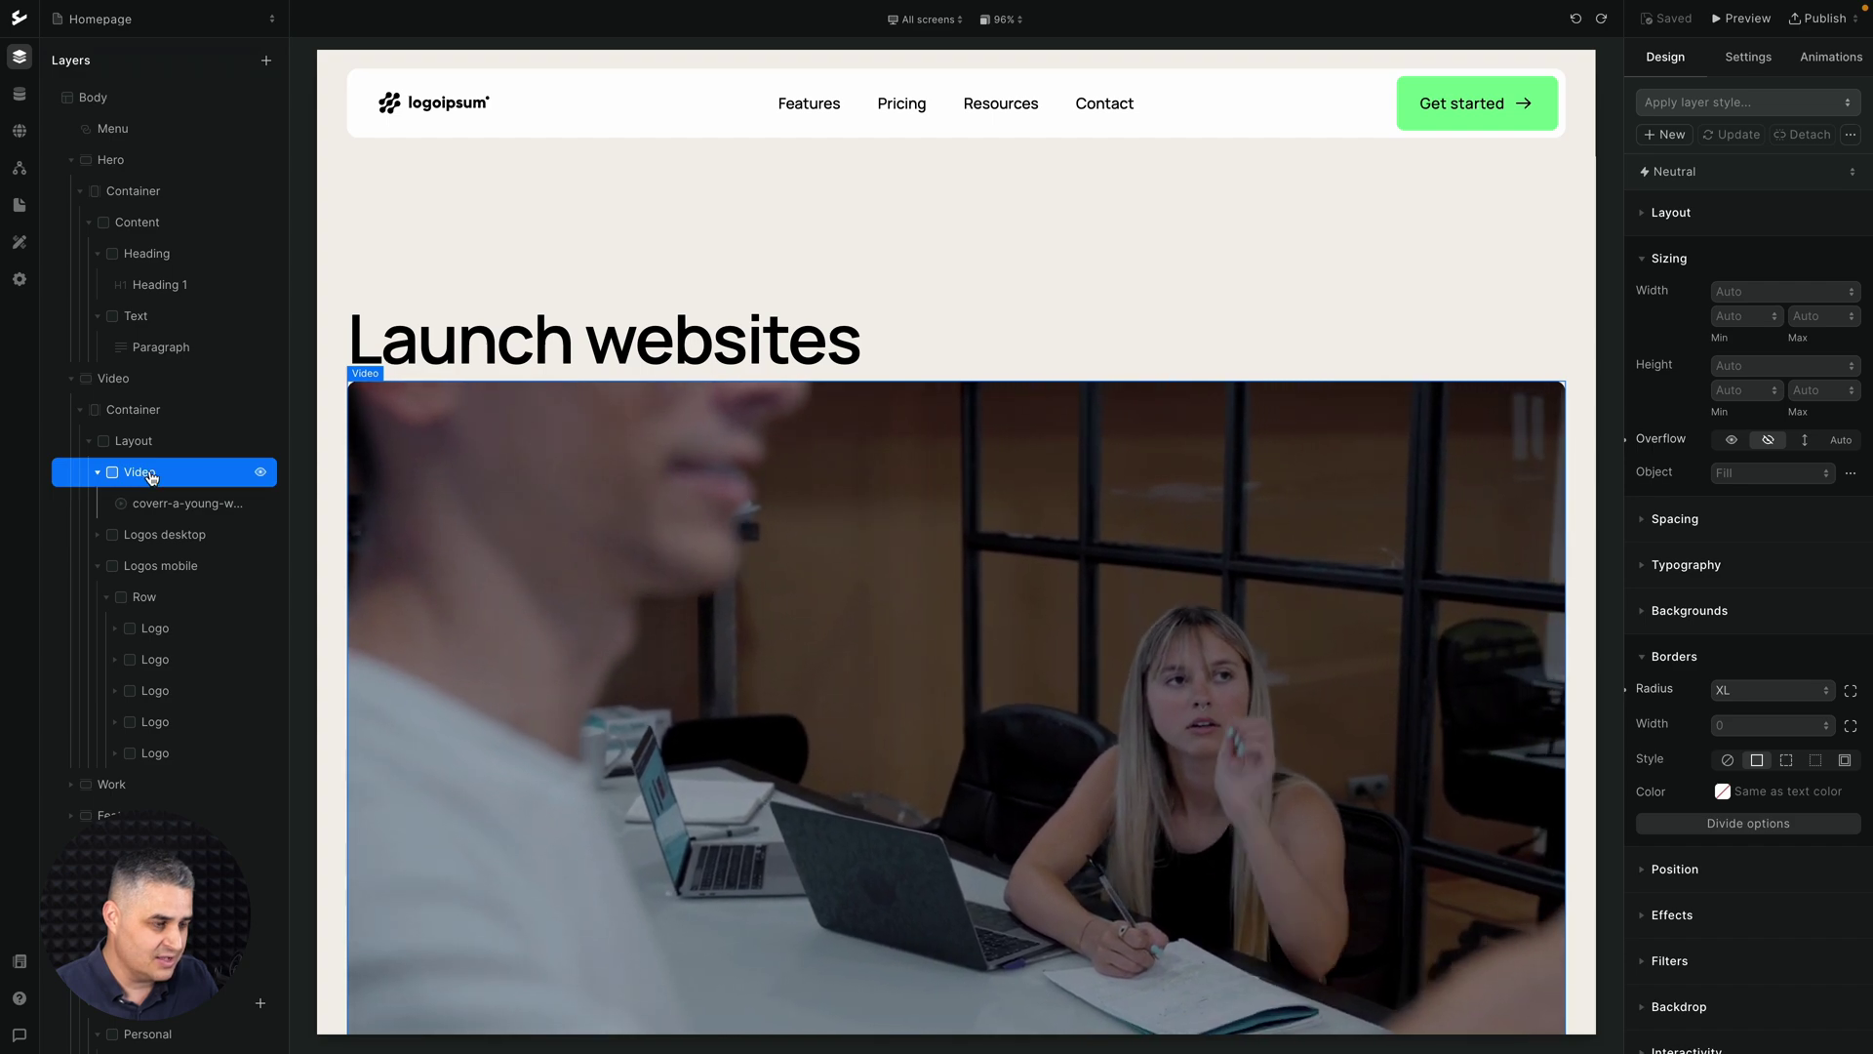
scroll(680, 569, "down", 3)
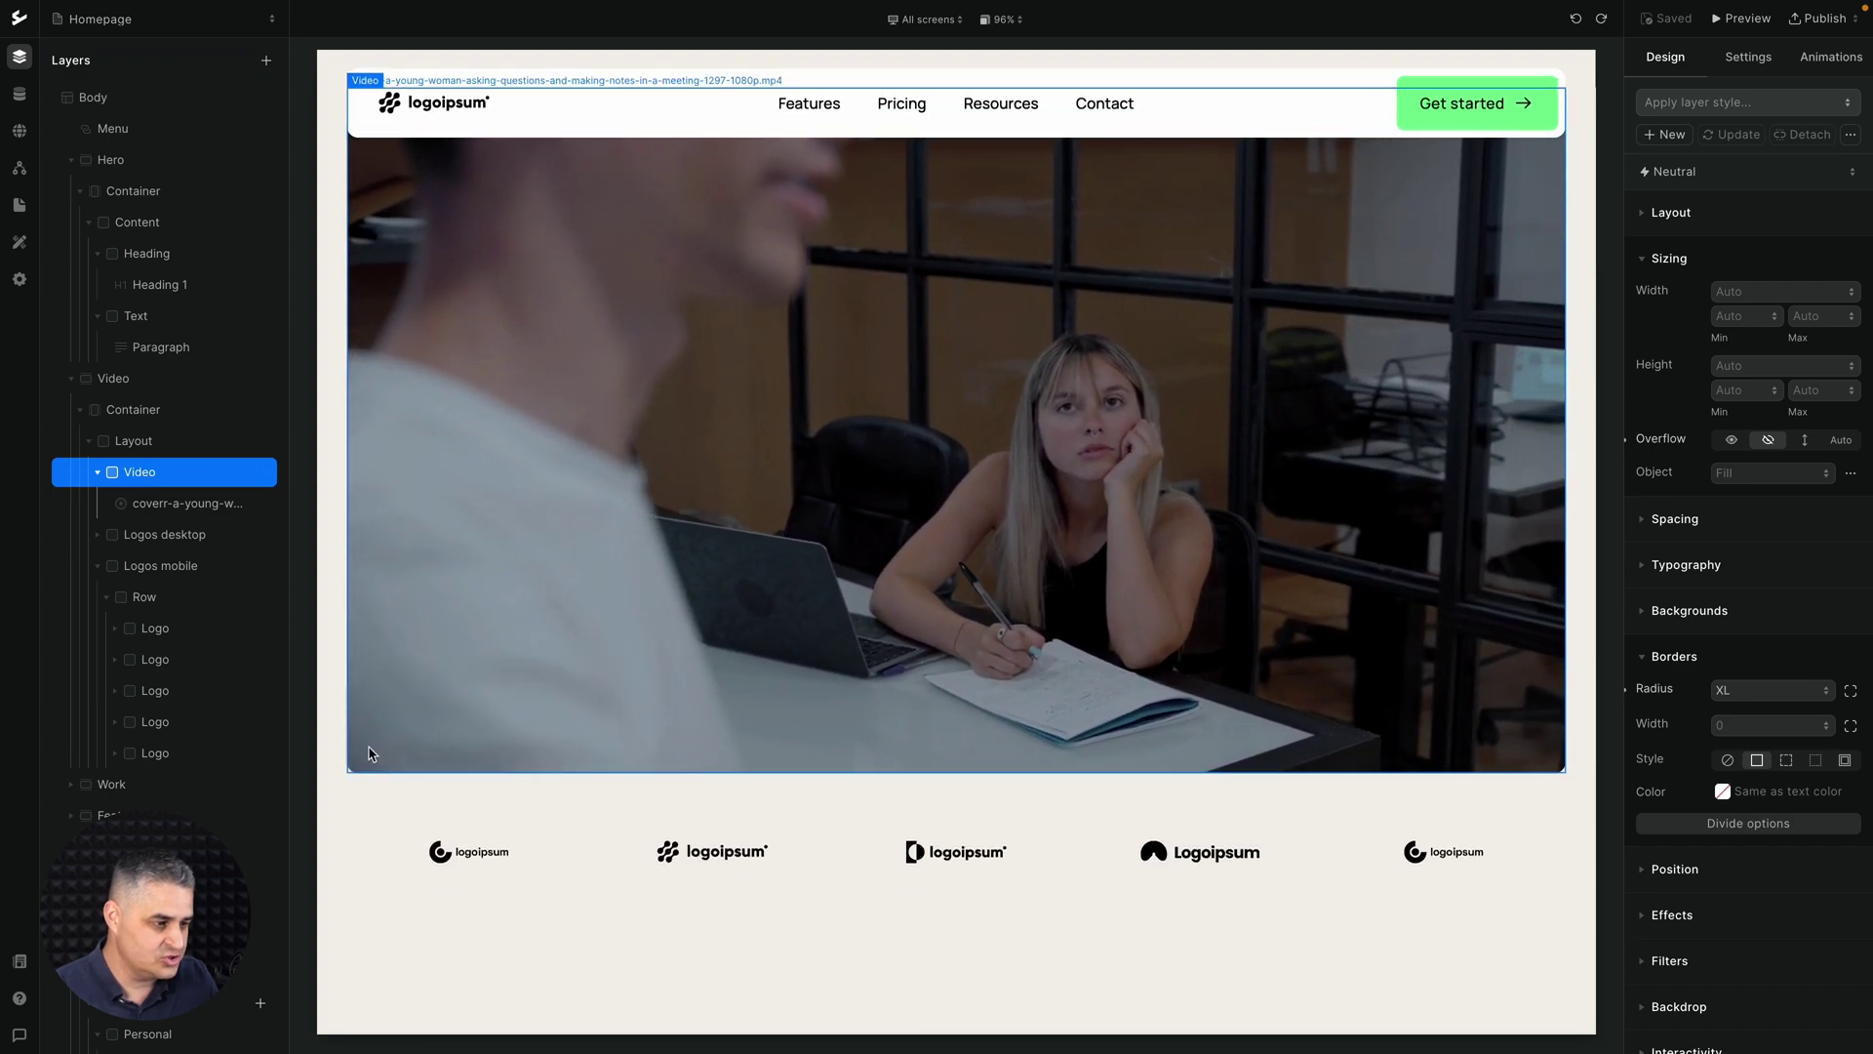
scroll(559, 605, "up", 2)
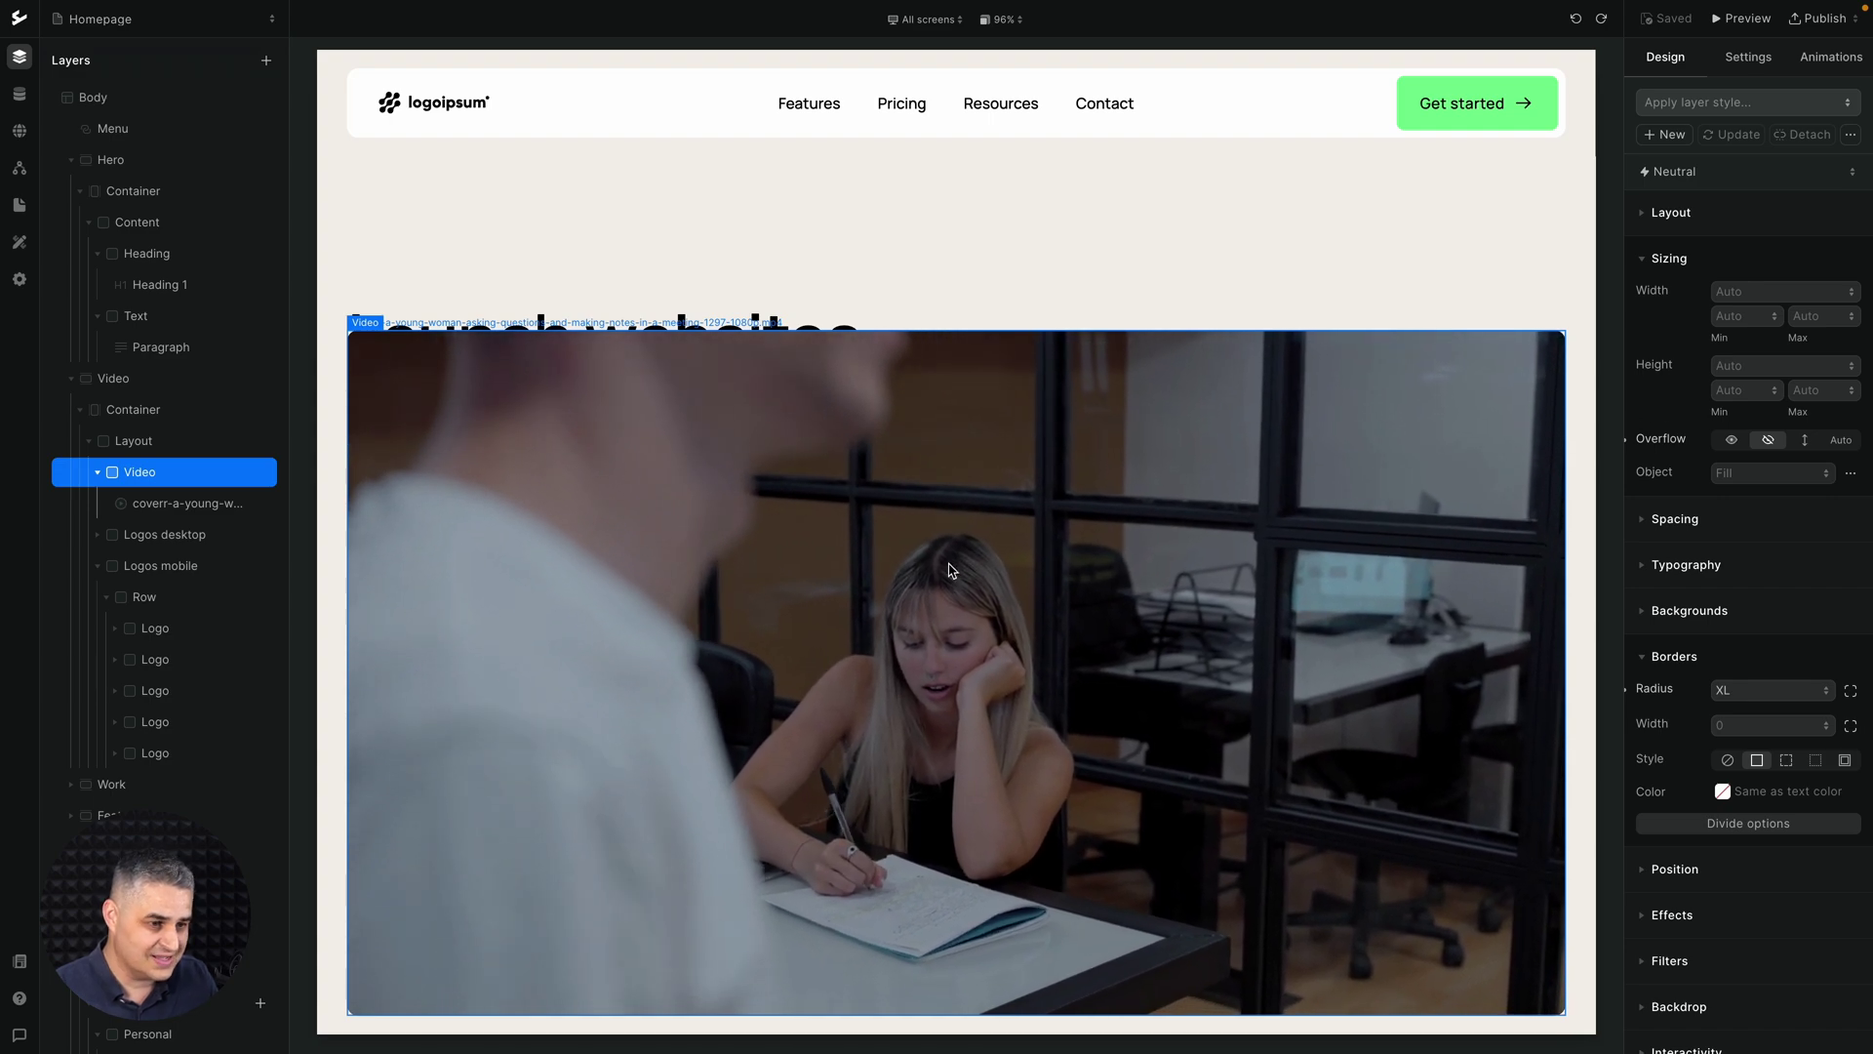
scroll(925, 664, "down", 4)
scroll(874, 460, "up", 5)
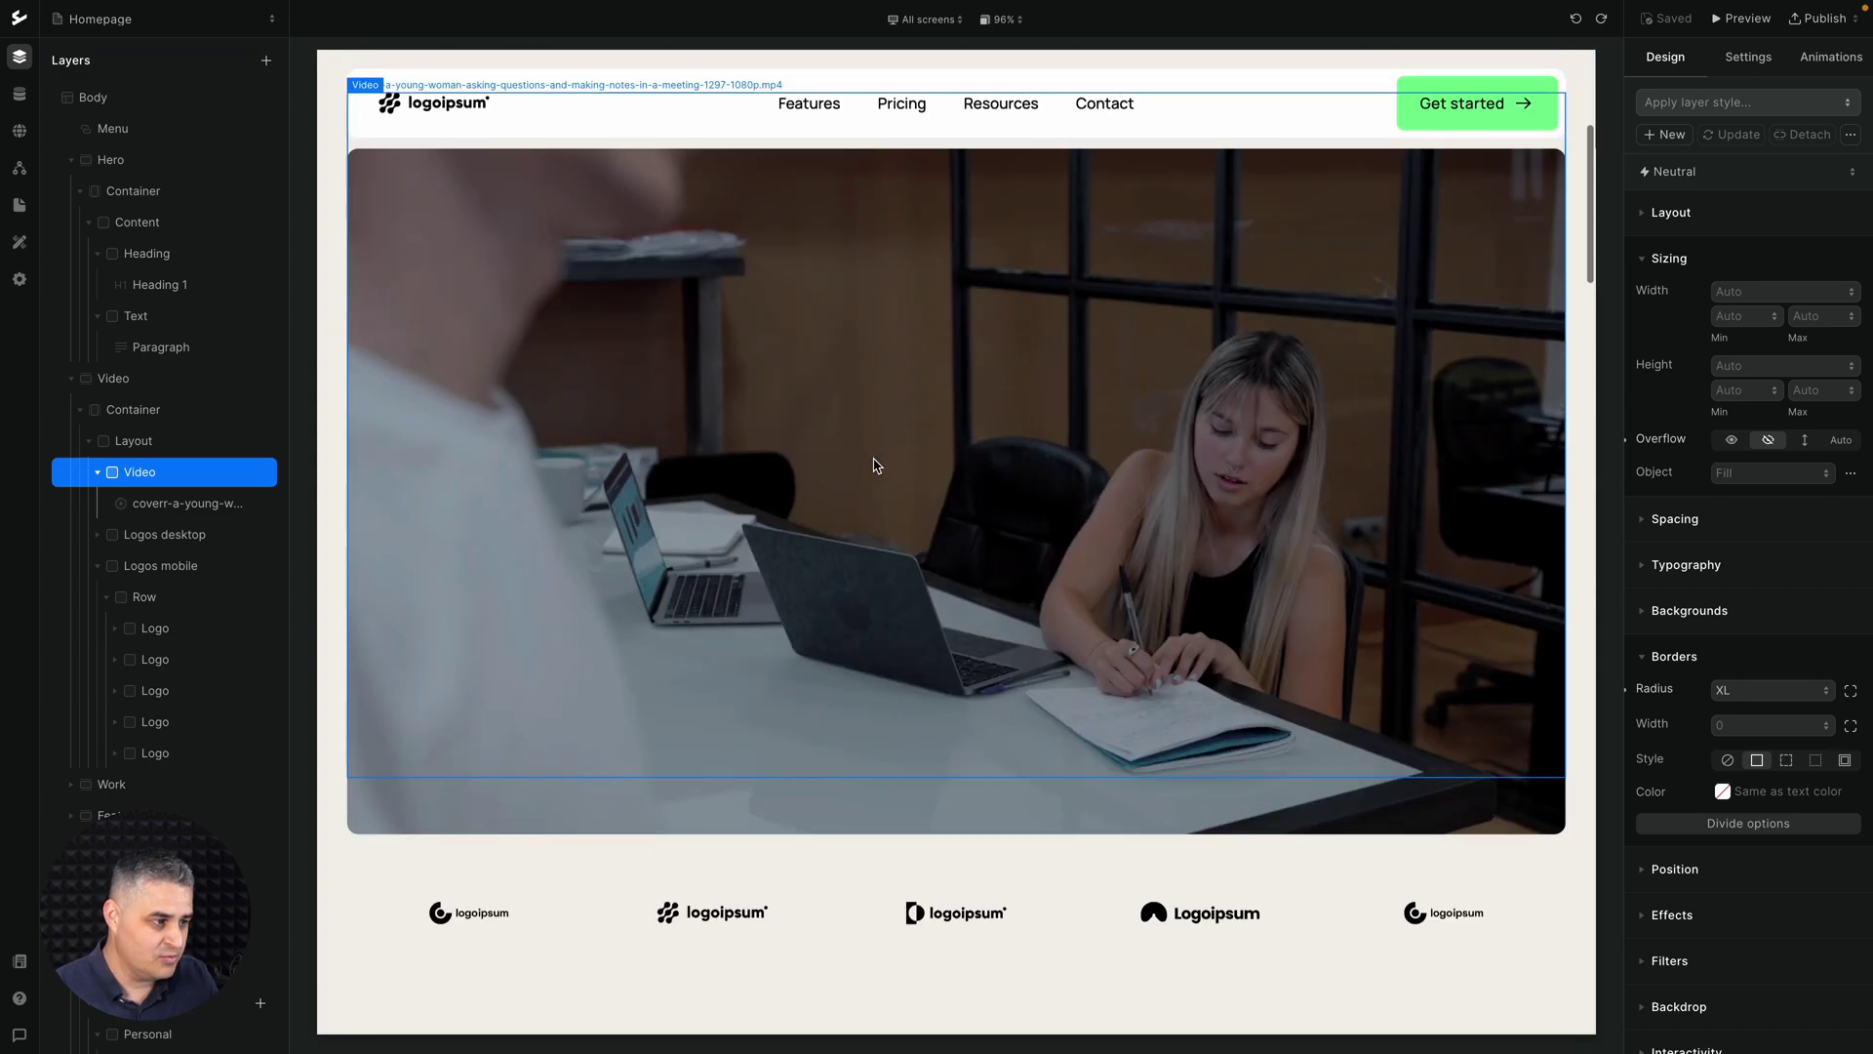
left_click(139, 502)
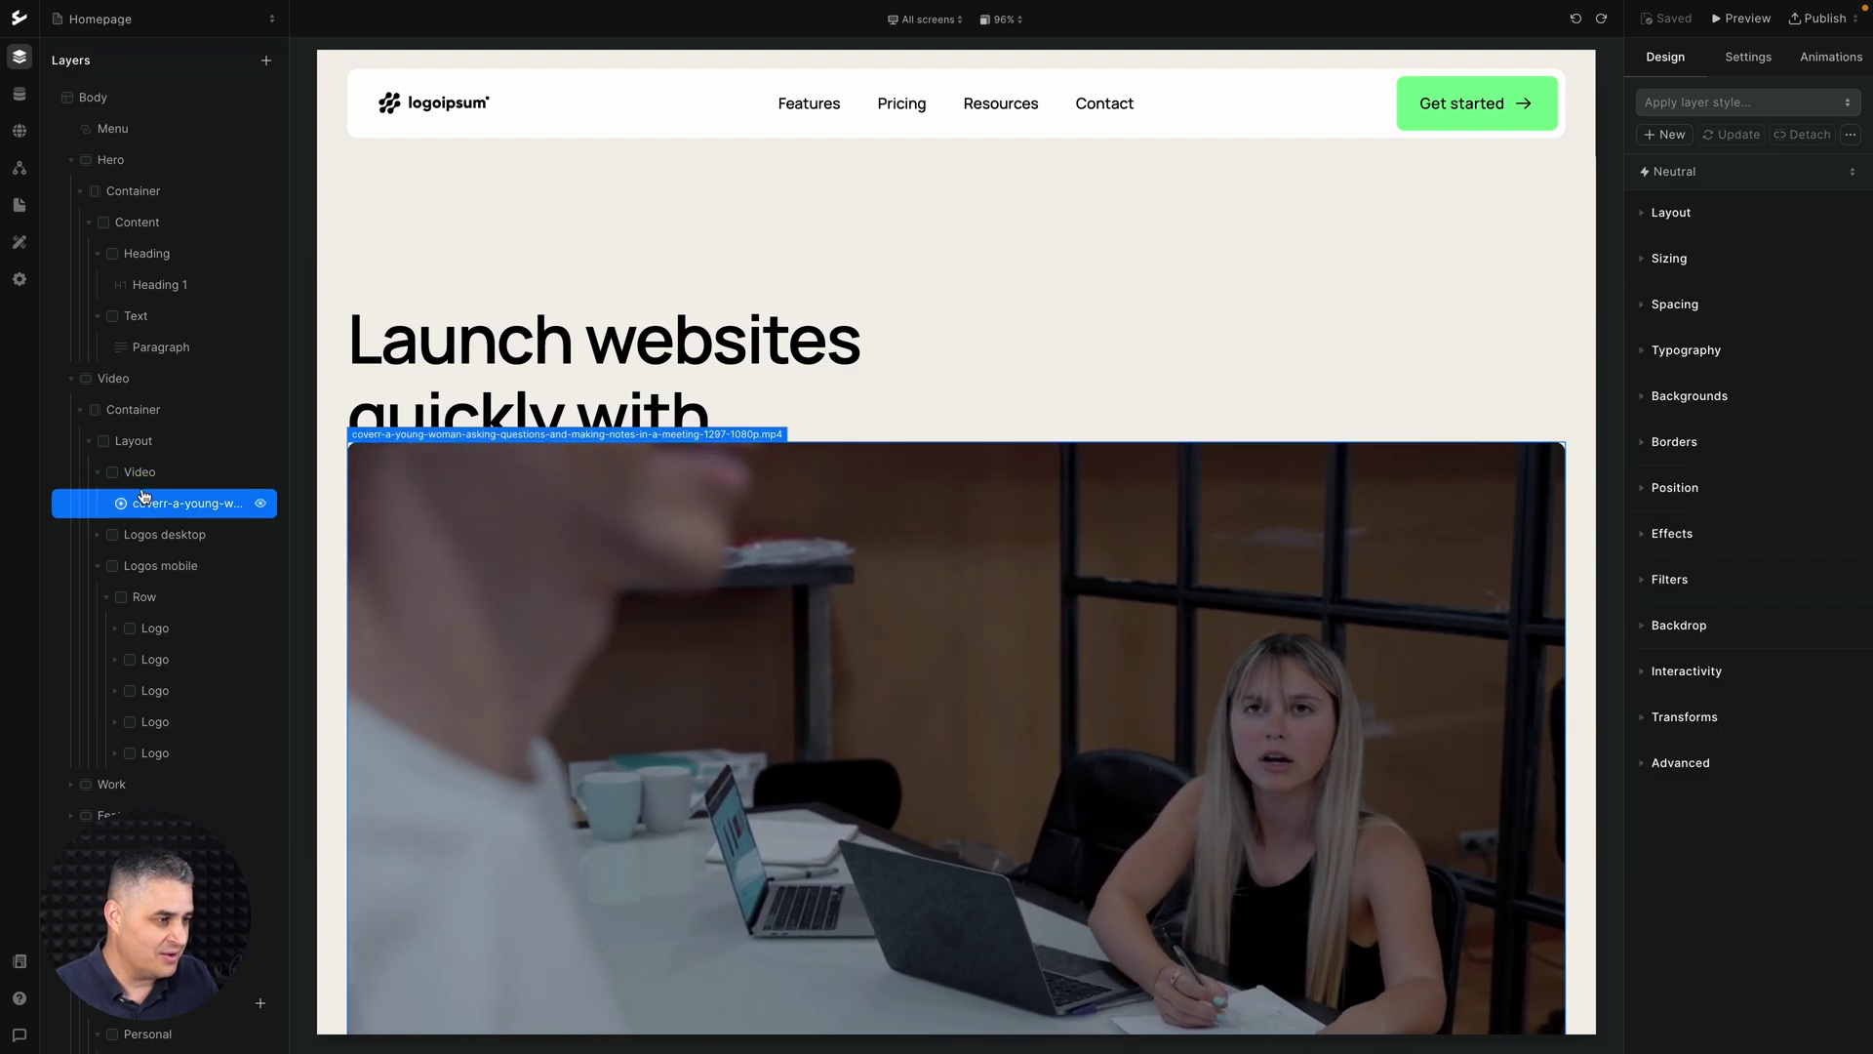
left_click(107, 379)
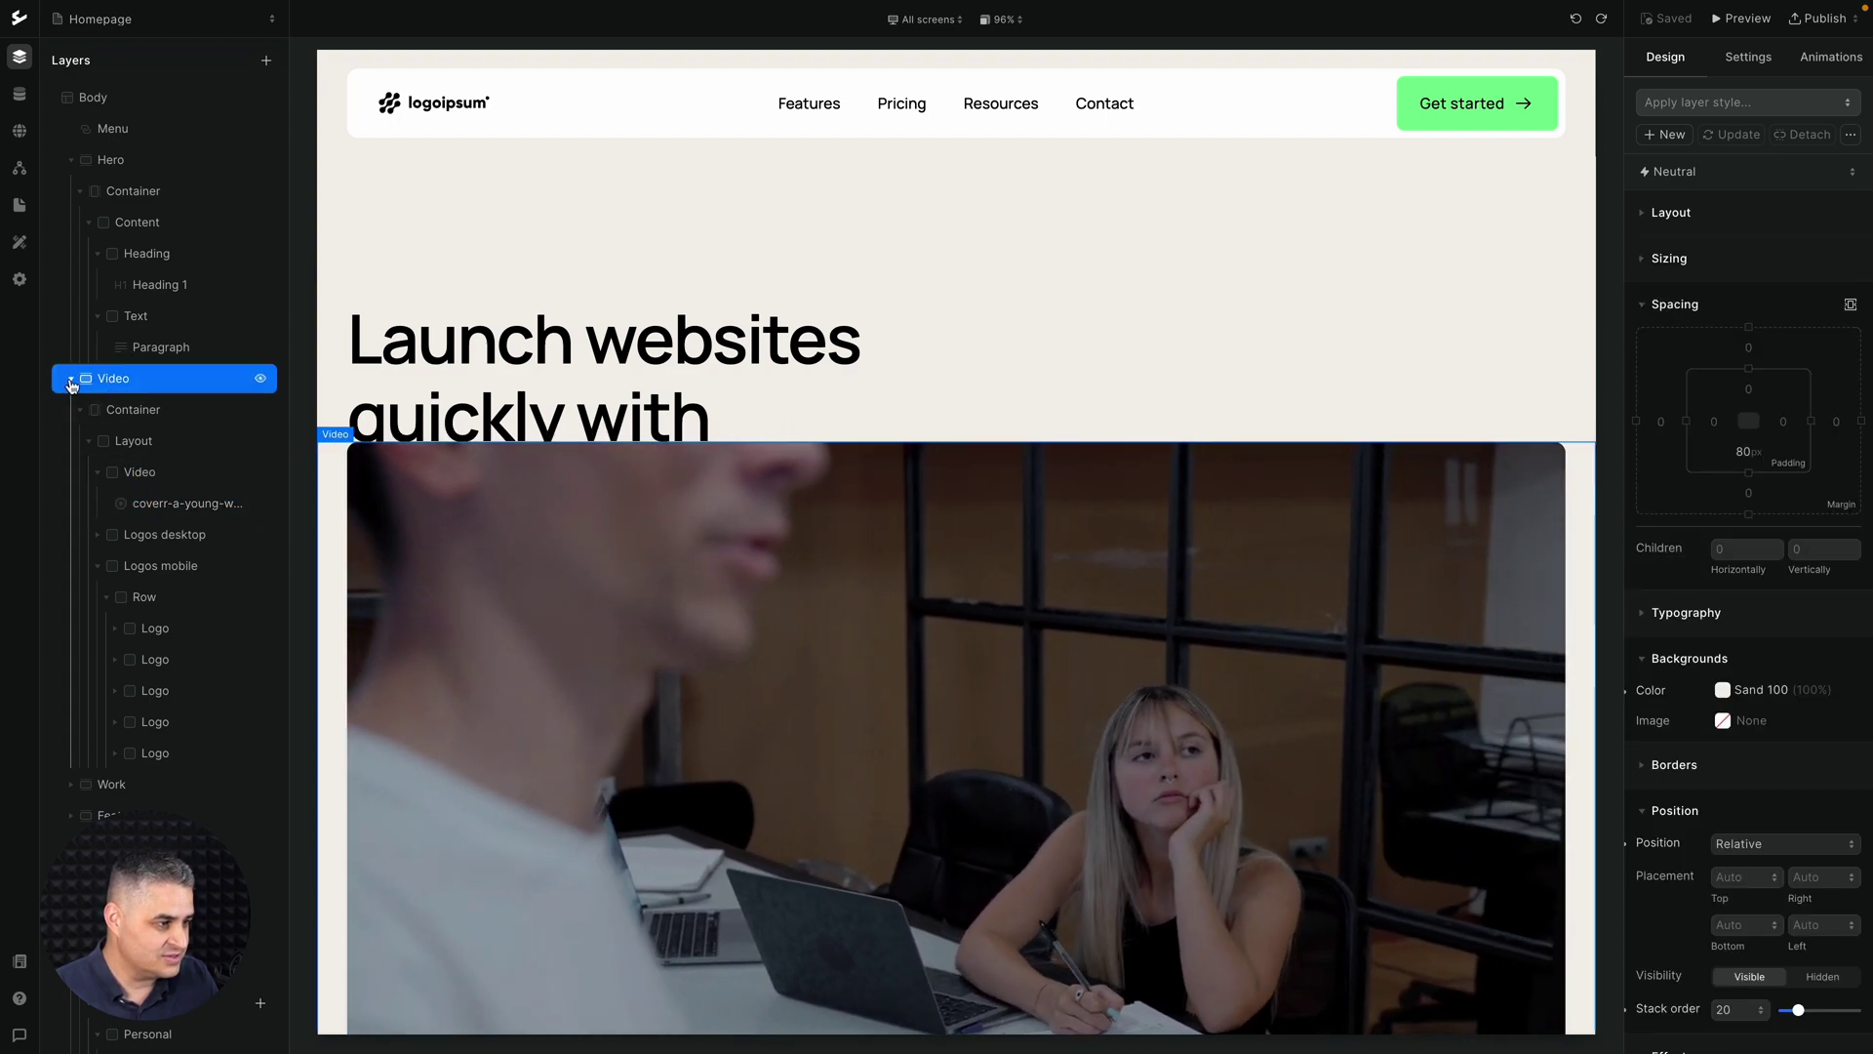
- Collapse the Video section, move it below the Work section, and undo the move
left_click(70, 379)
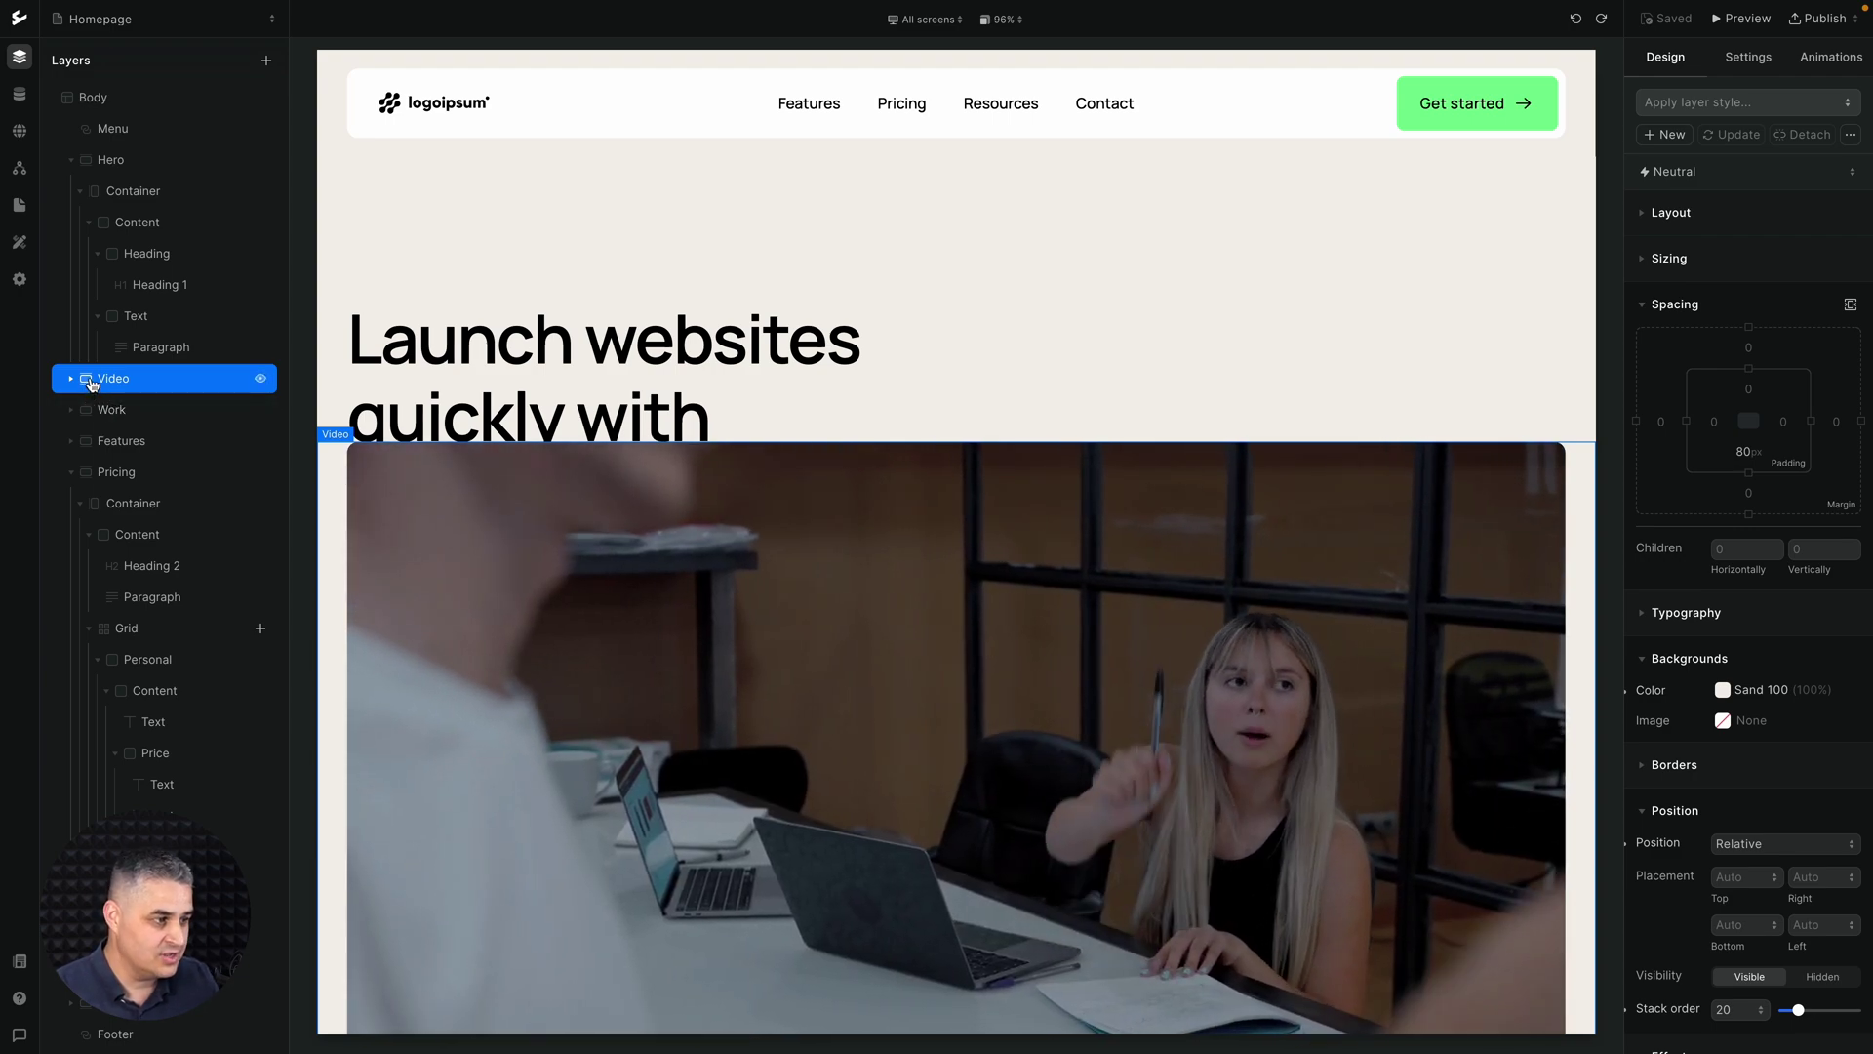
left_click(91, 388)
left_click_drag(90, 387, 79, 429)
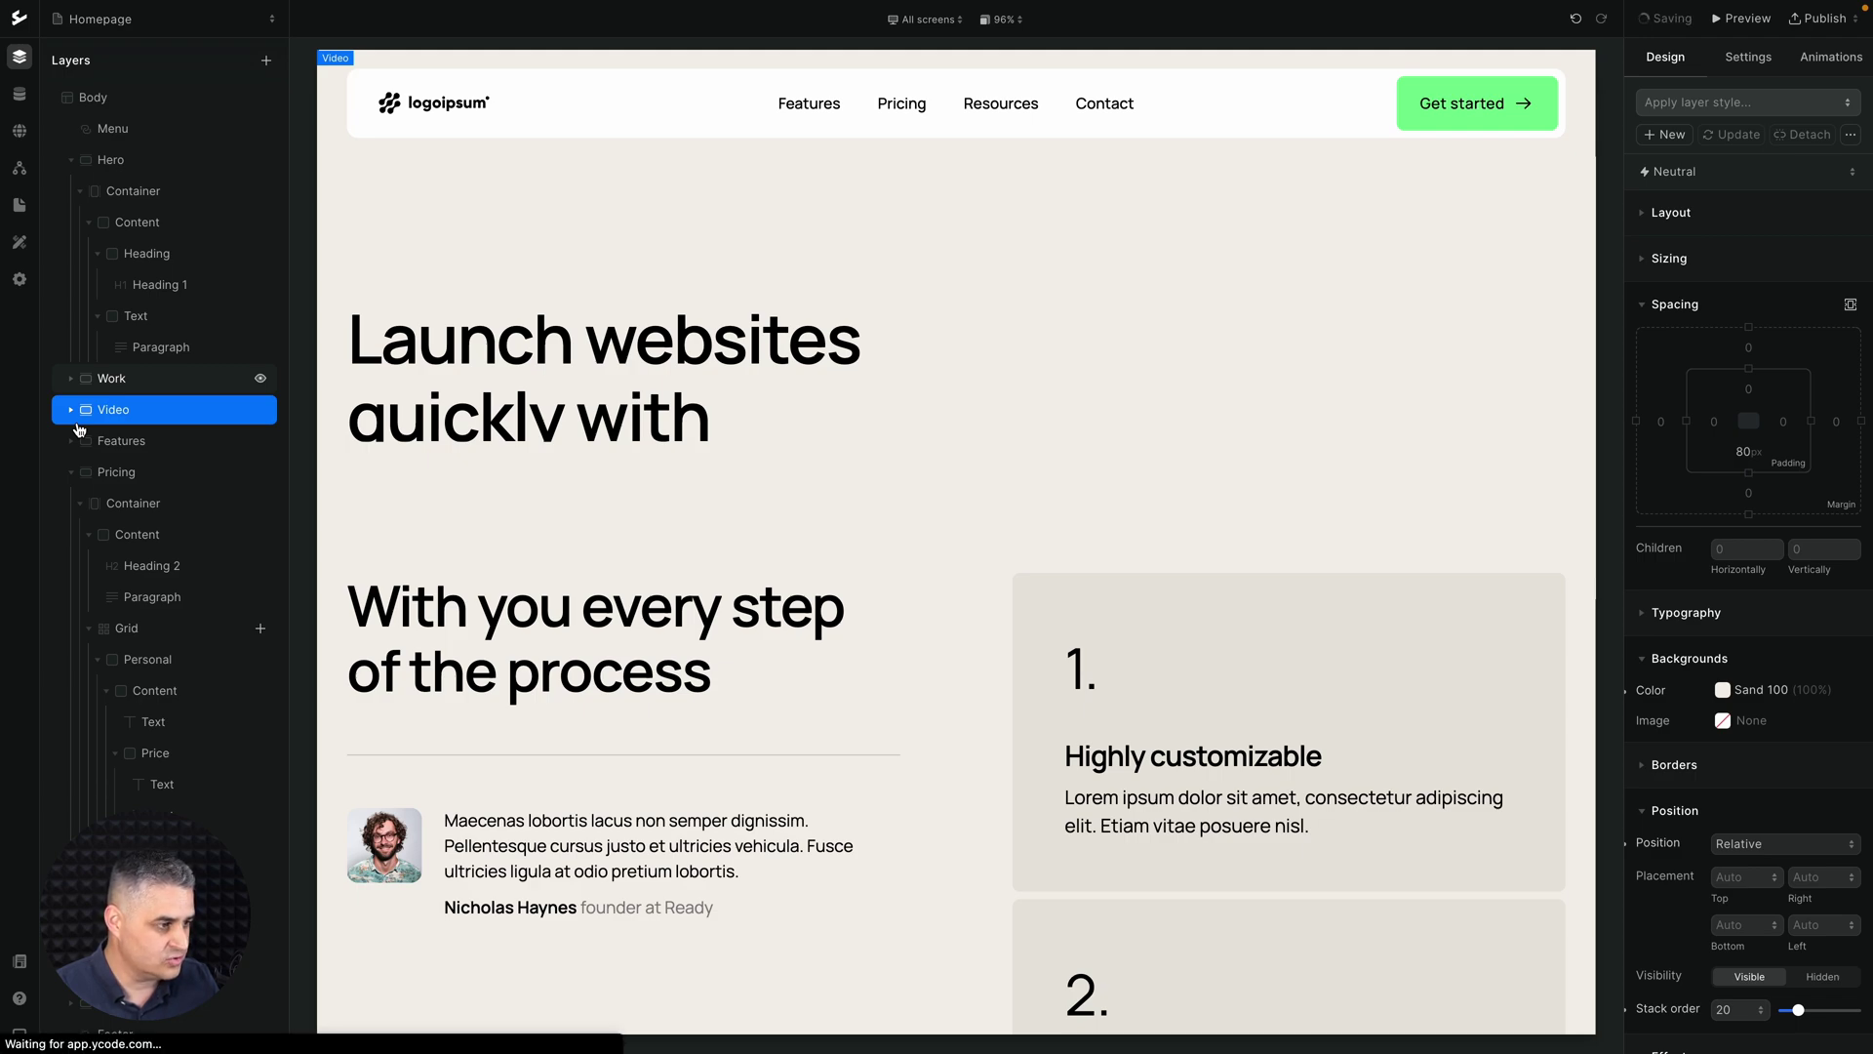
key("ctrl+z")
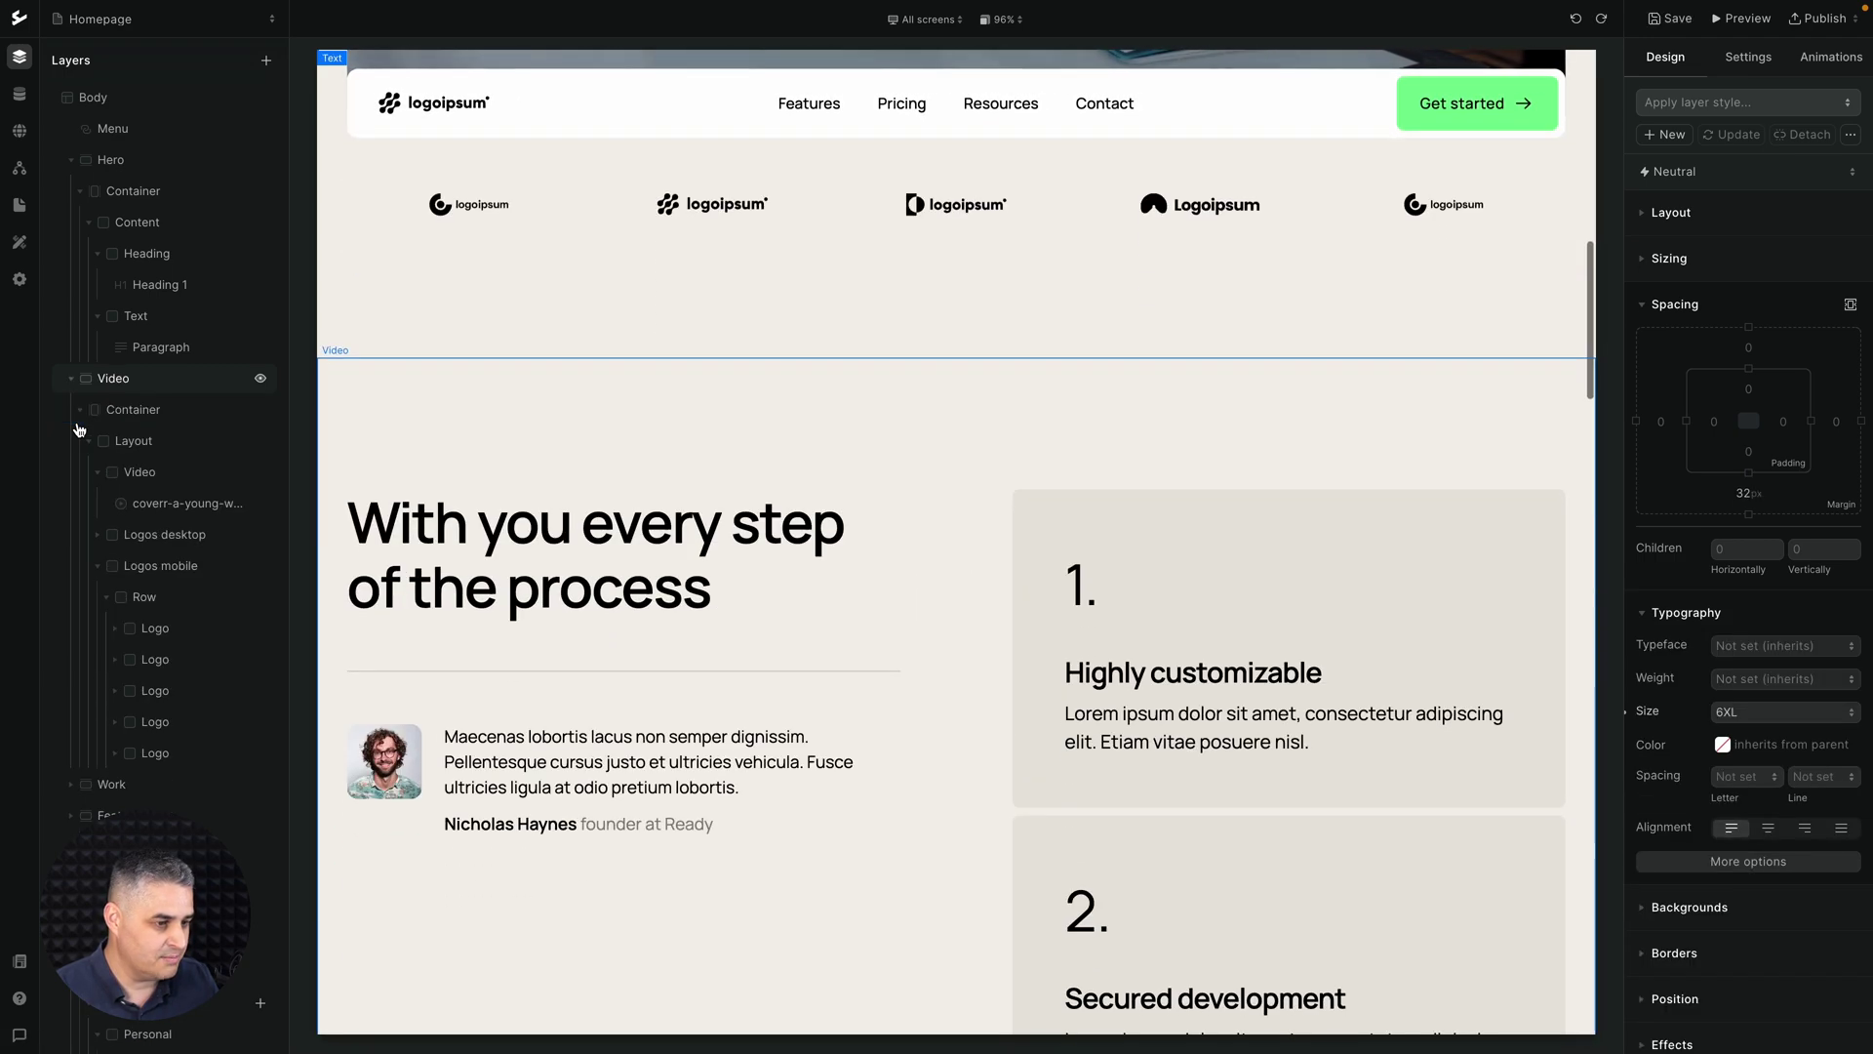
- Copy the Video section and paste the copy after the Features section
left_click(131, 387)
right_click(131, 389)
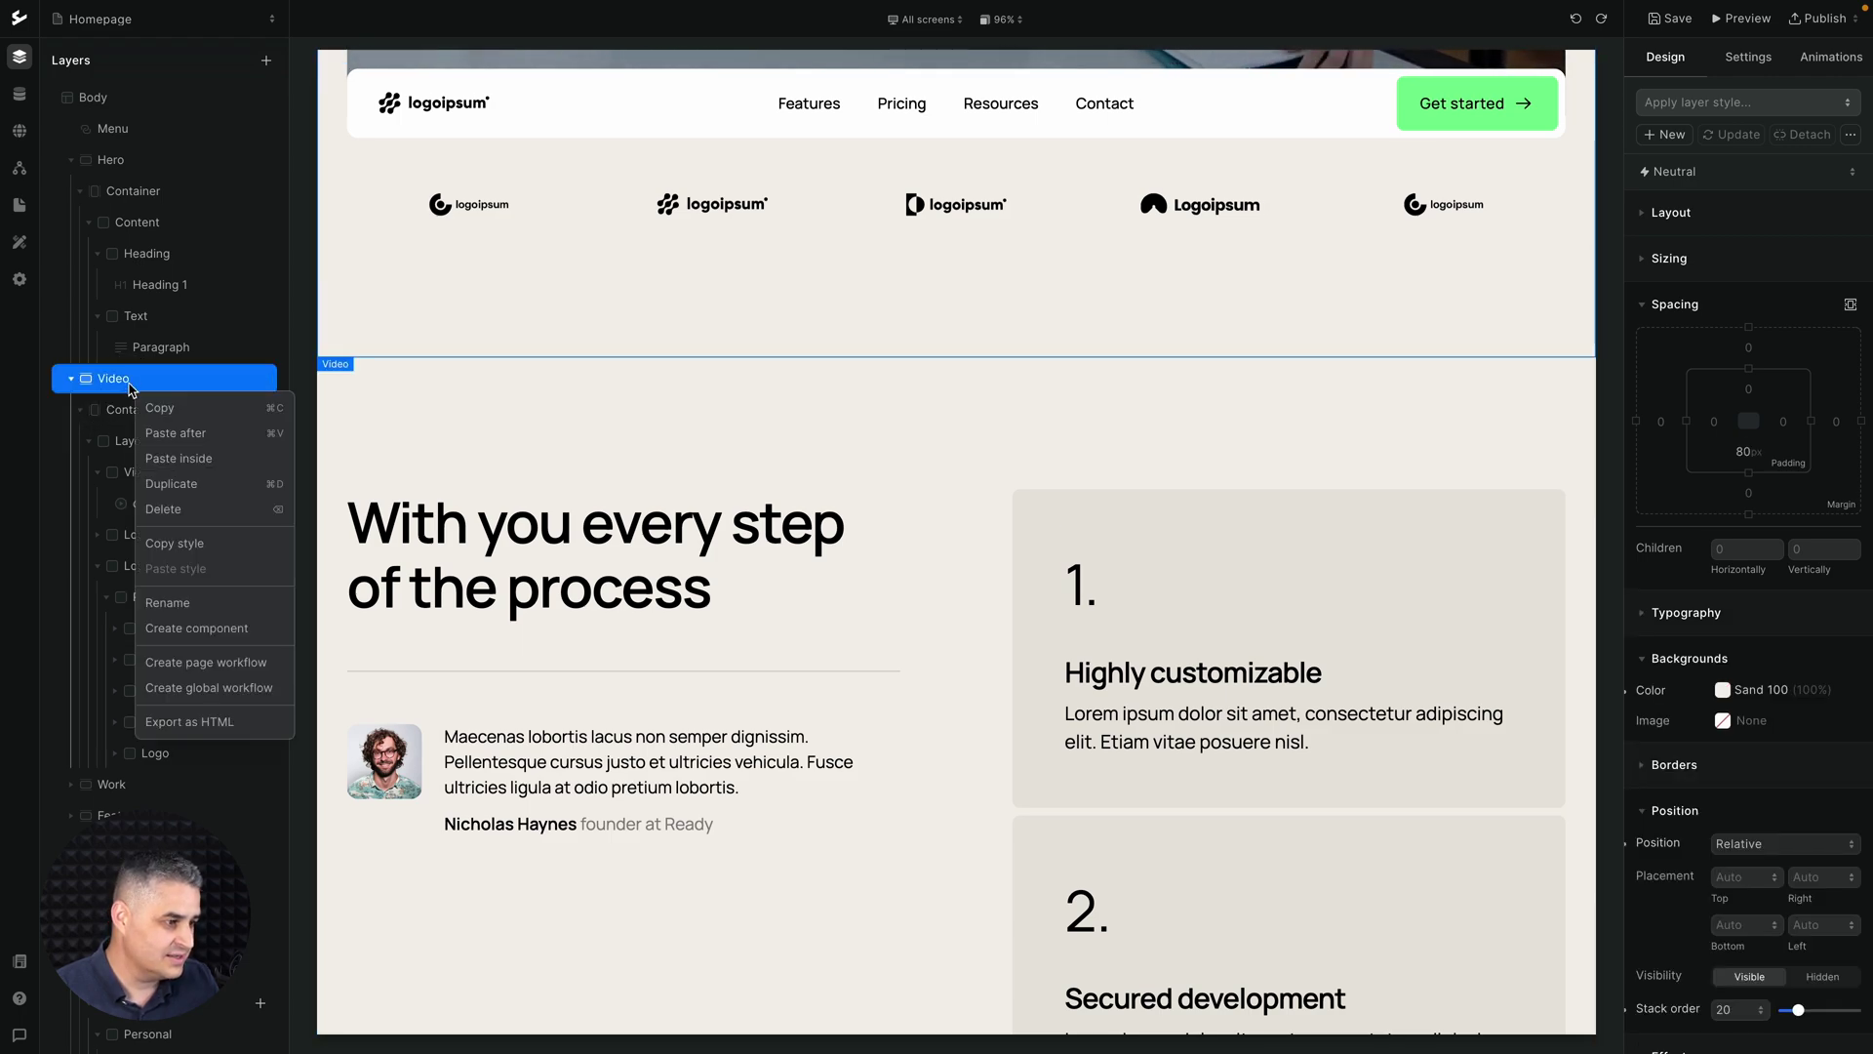
left_click(198, 416)
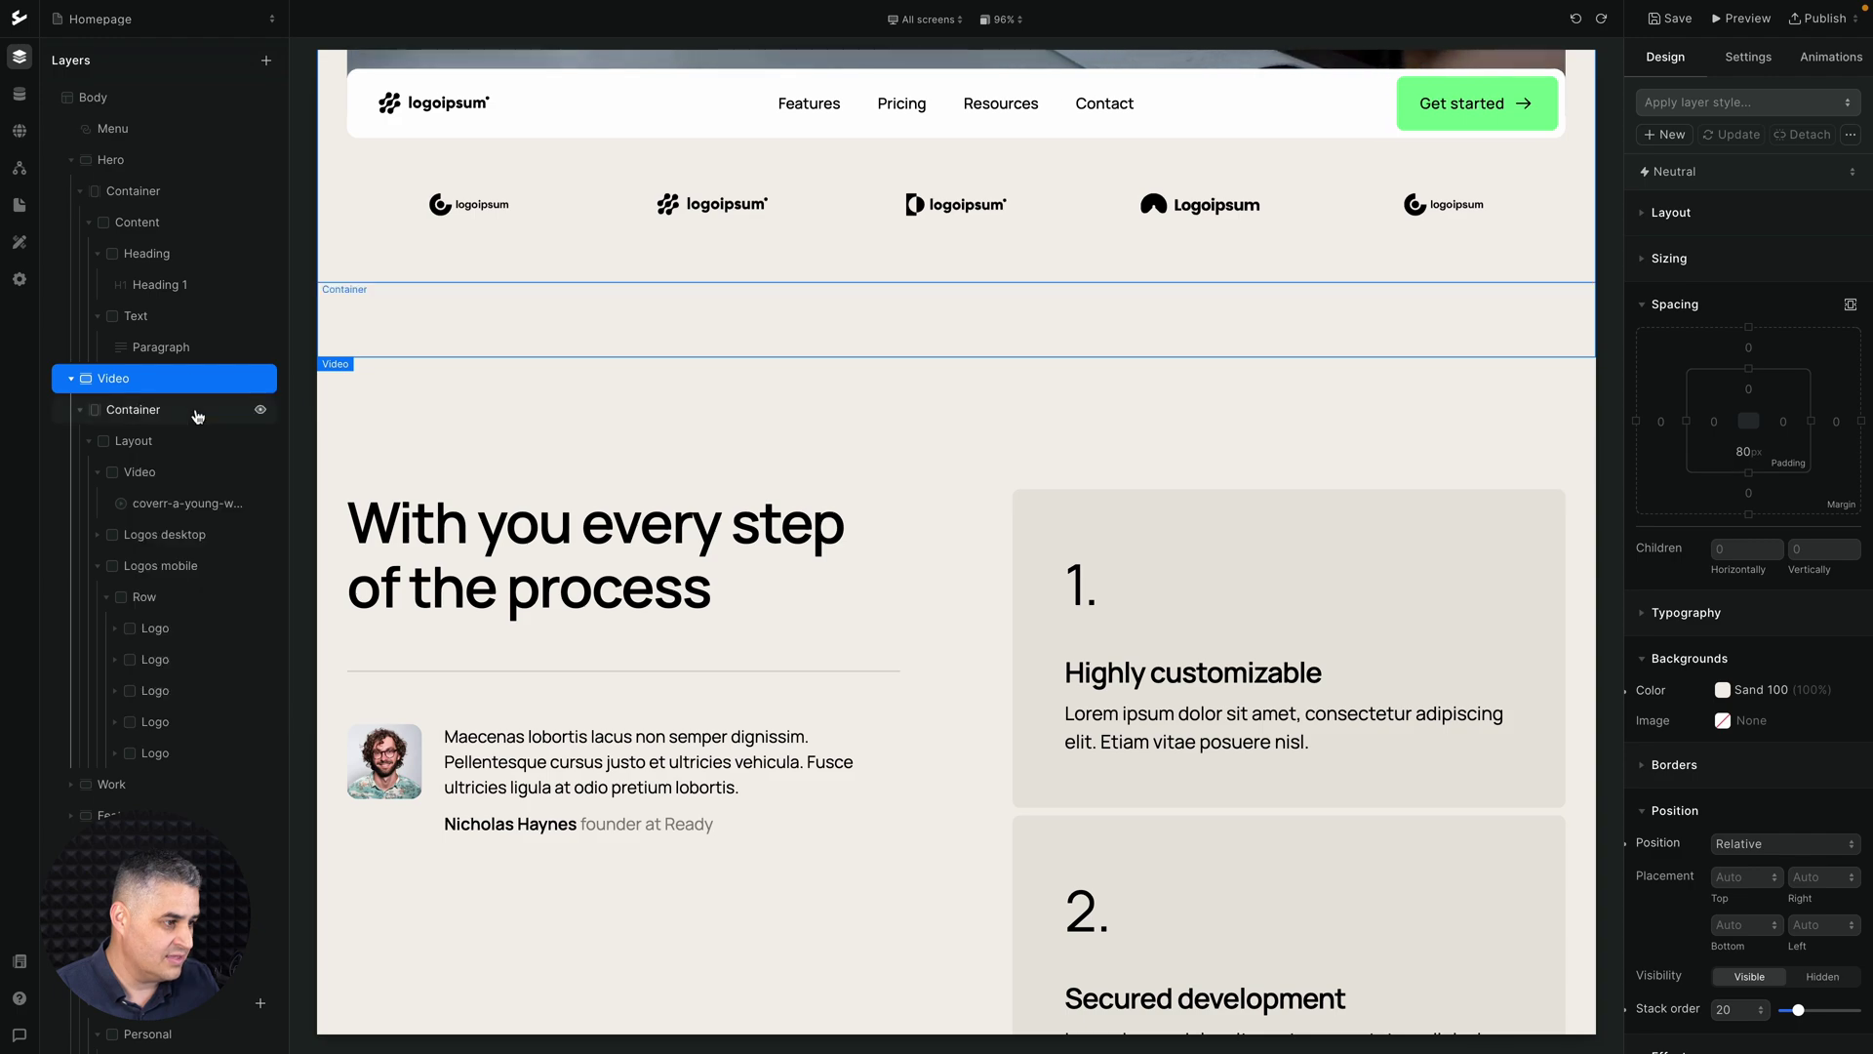
scroll(136, 488, "down", 5)
right_click(115, 527)
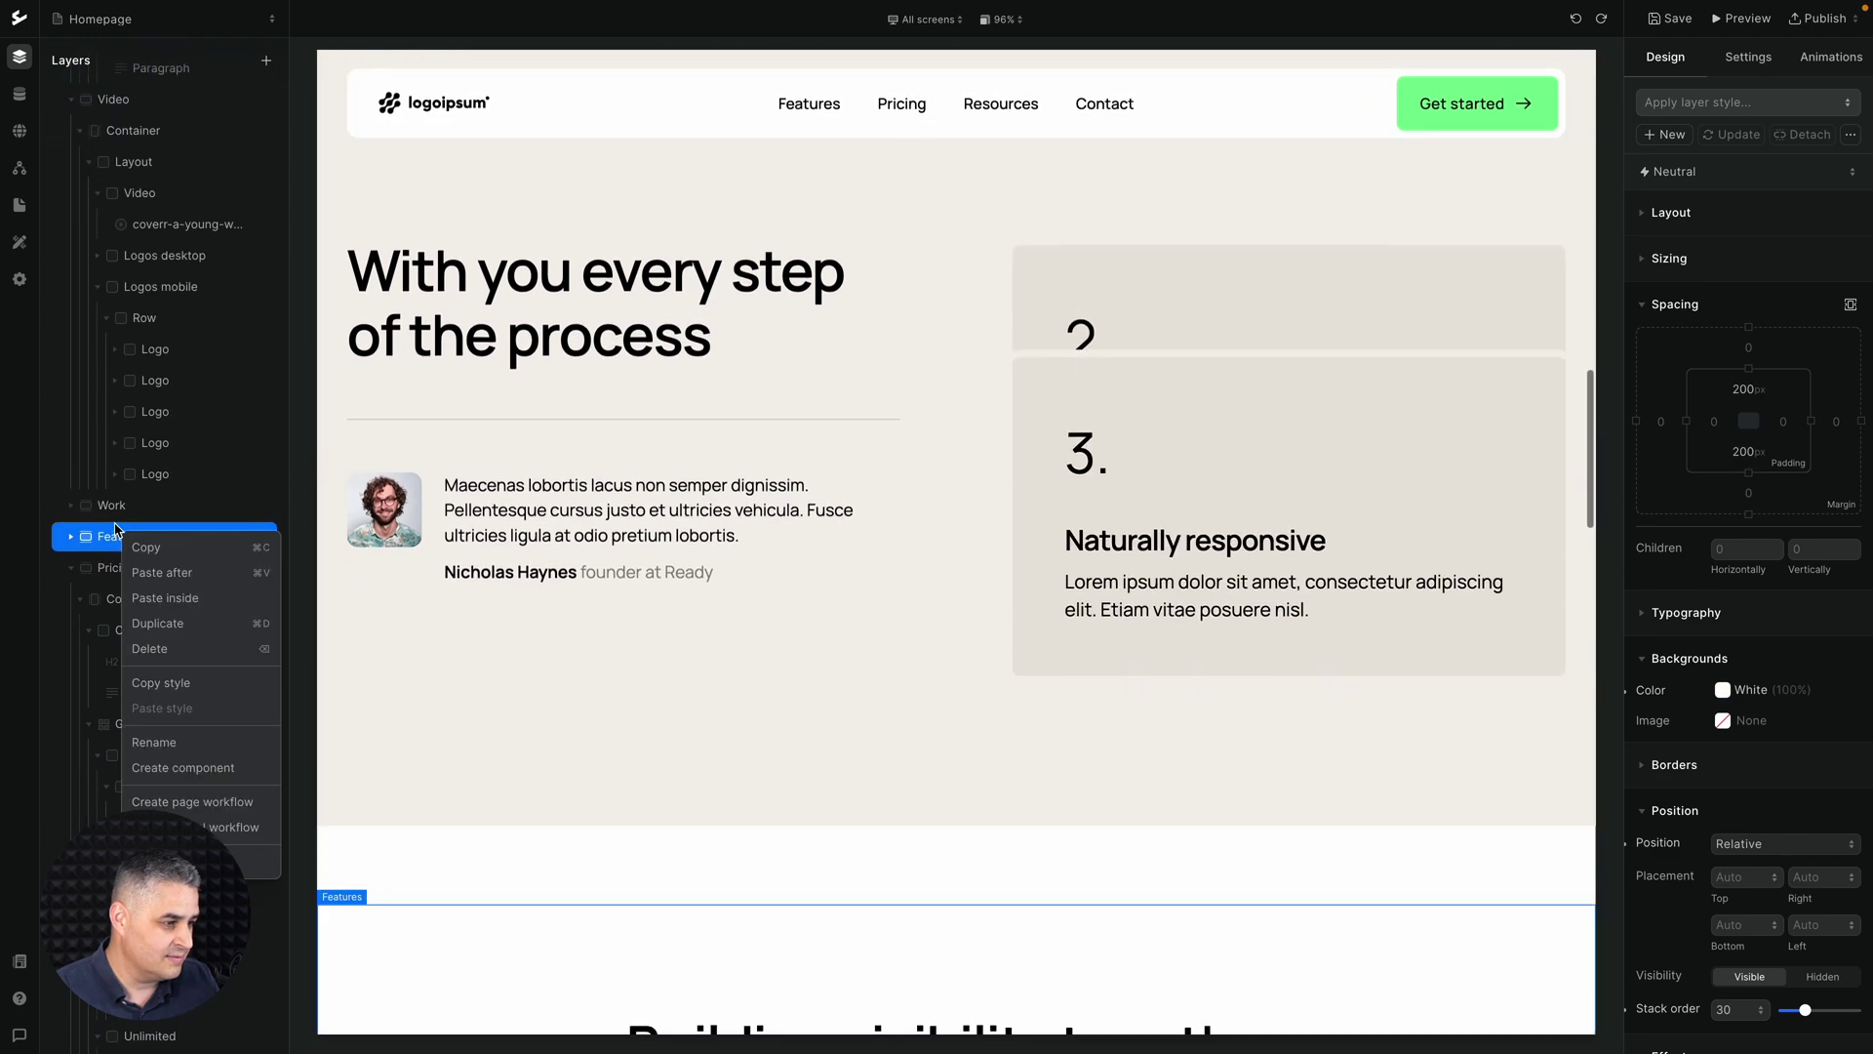
left_click(166, 572)
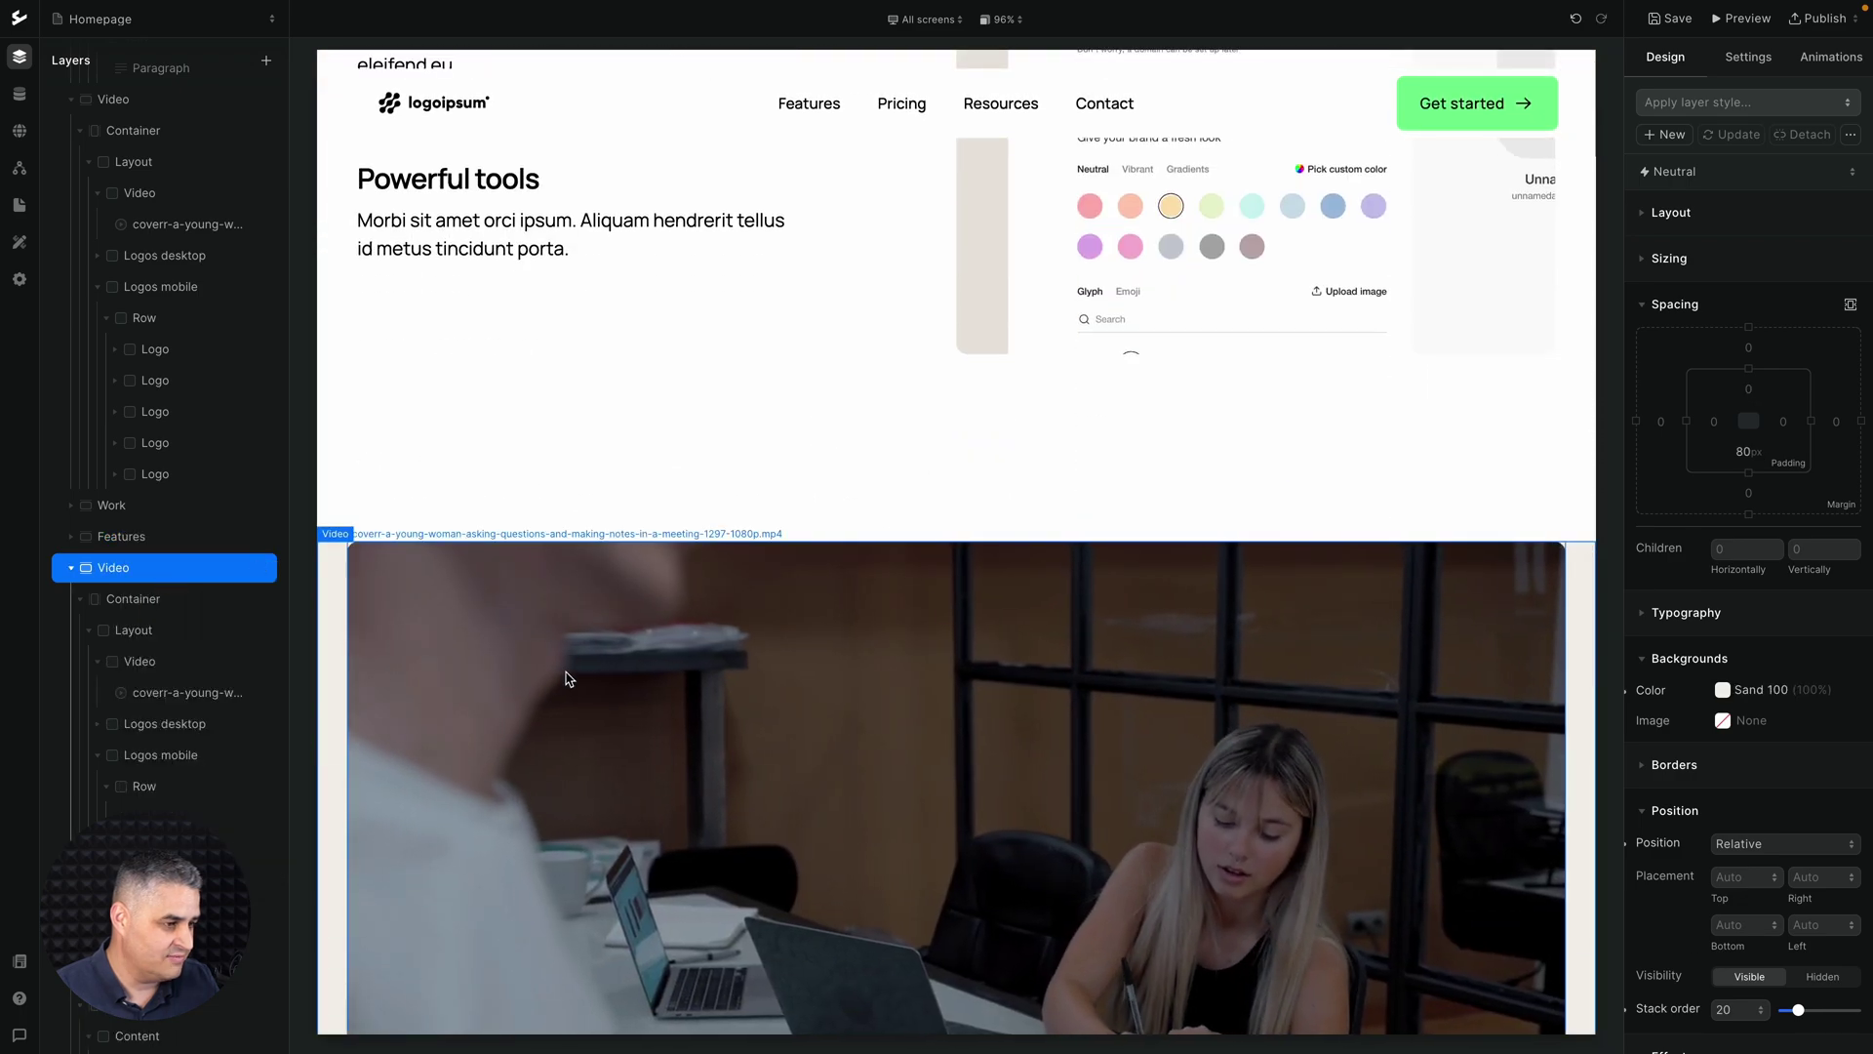
- Delete the copied Video section below the Features section
scroll(672, 670, "down", 5)
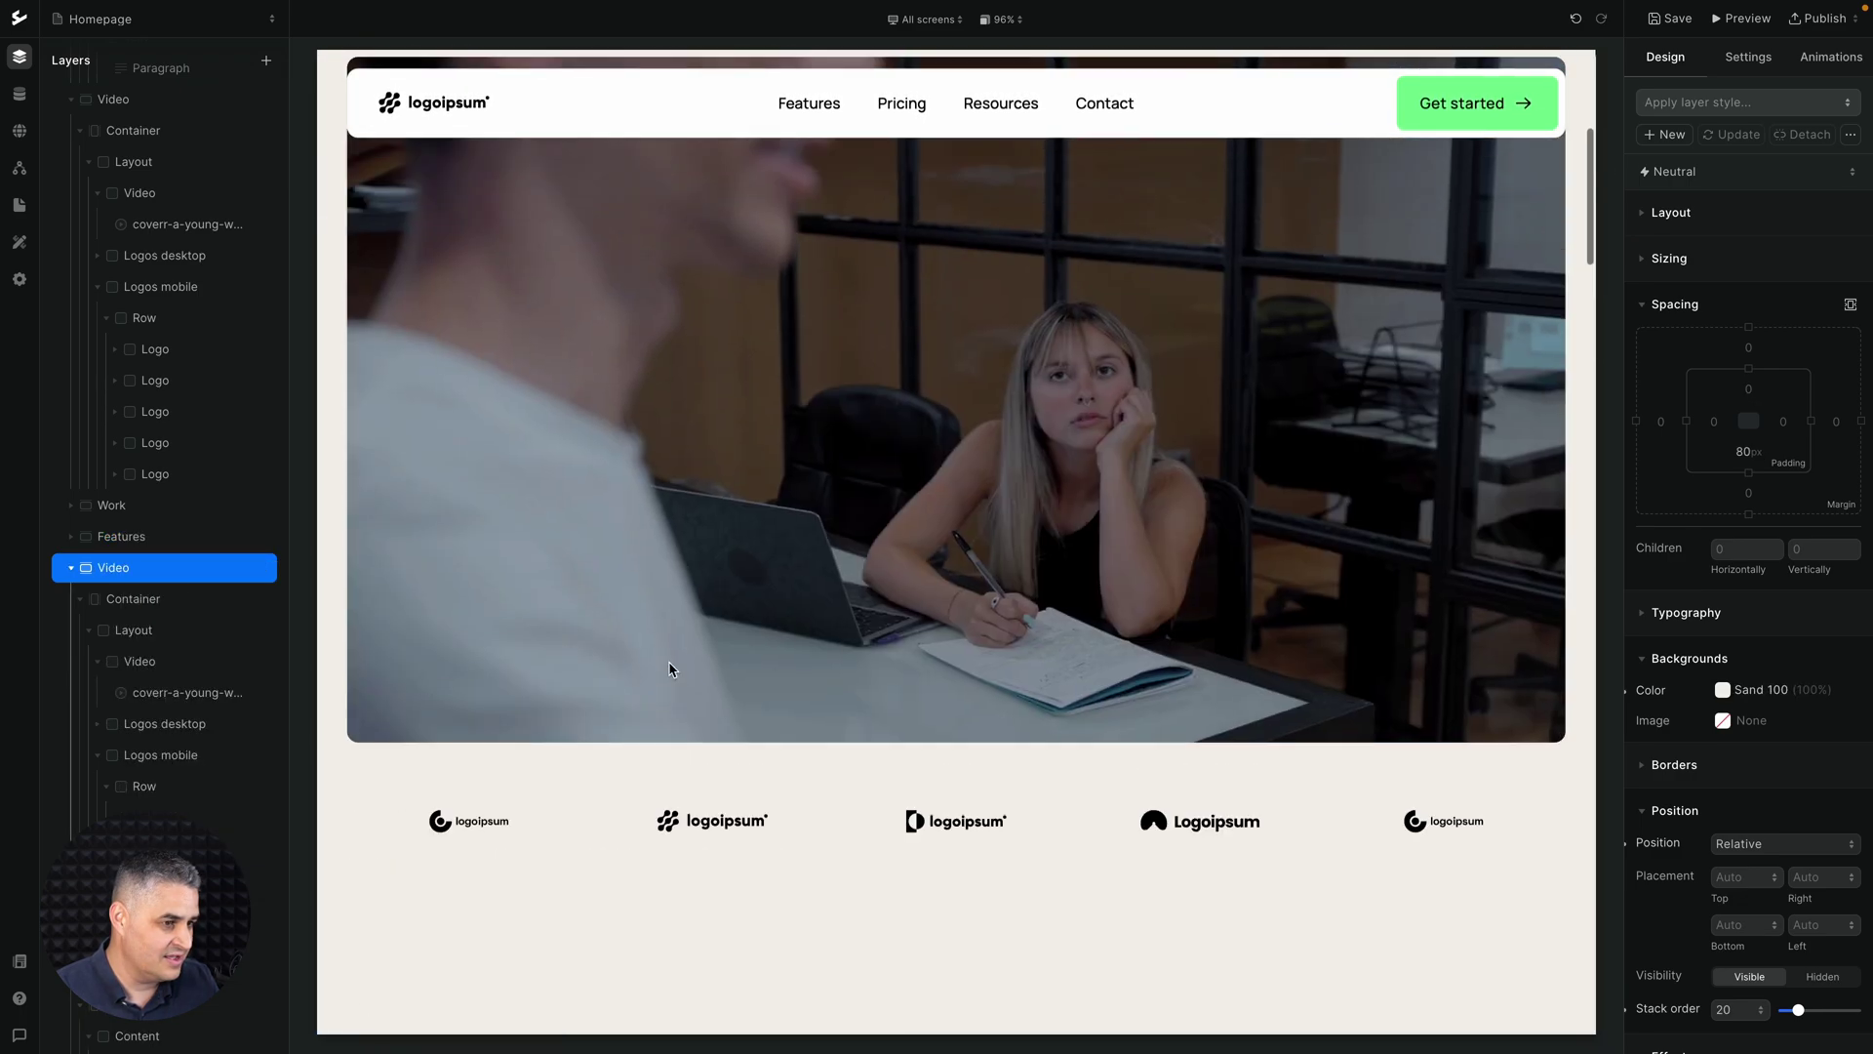
scroll(672, 669, "up", 5)
right_click(196, 575)
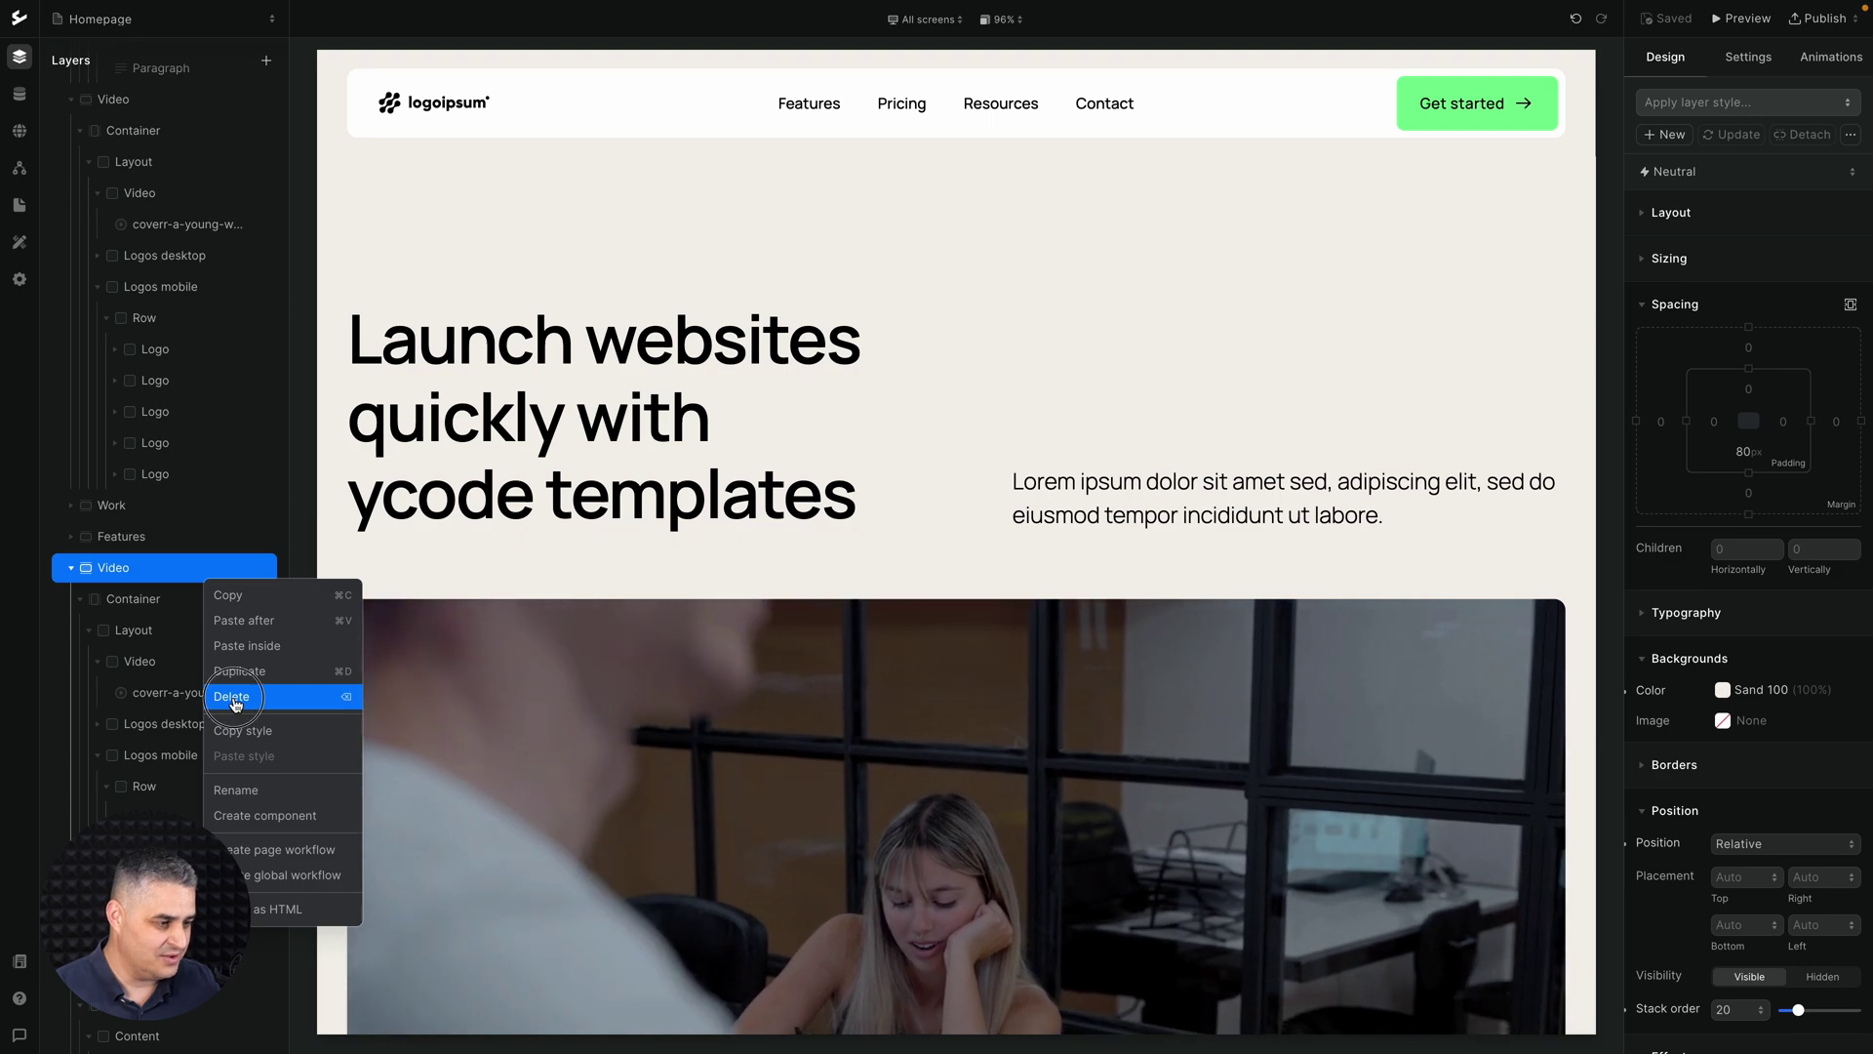
left_click(235, 698)
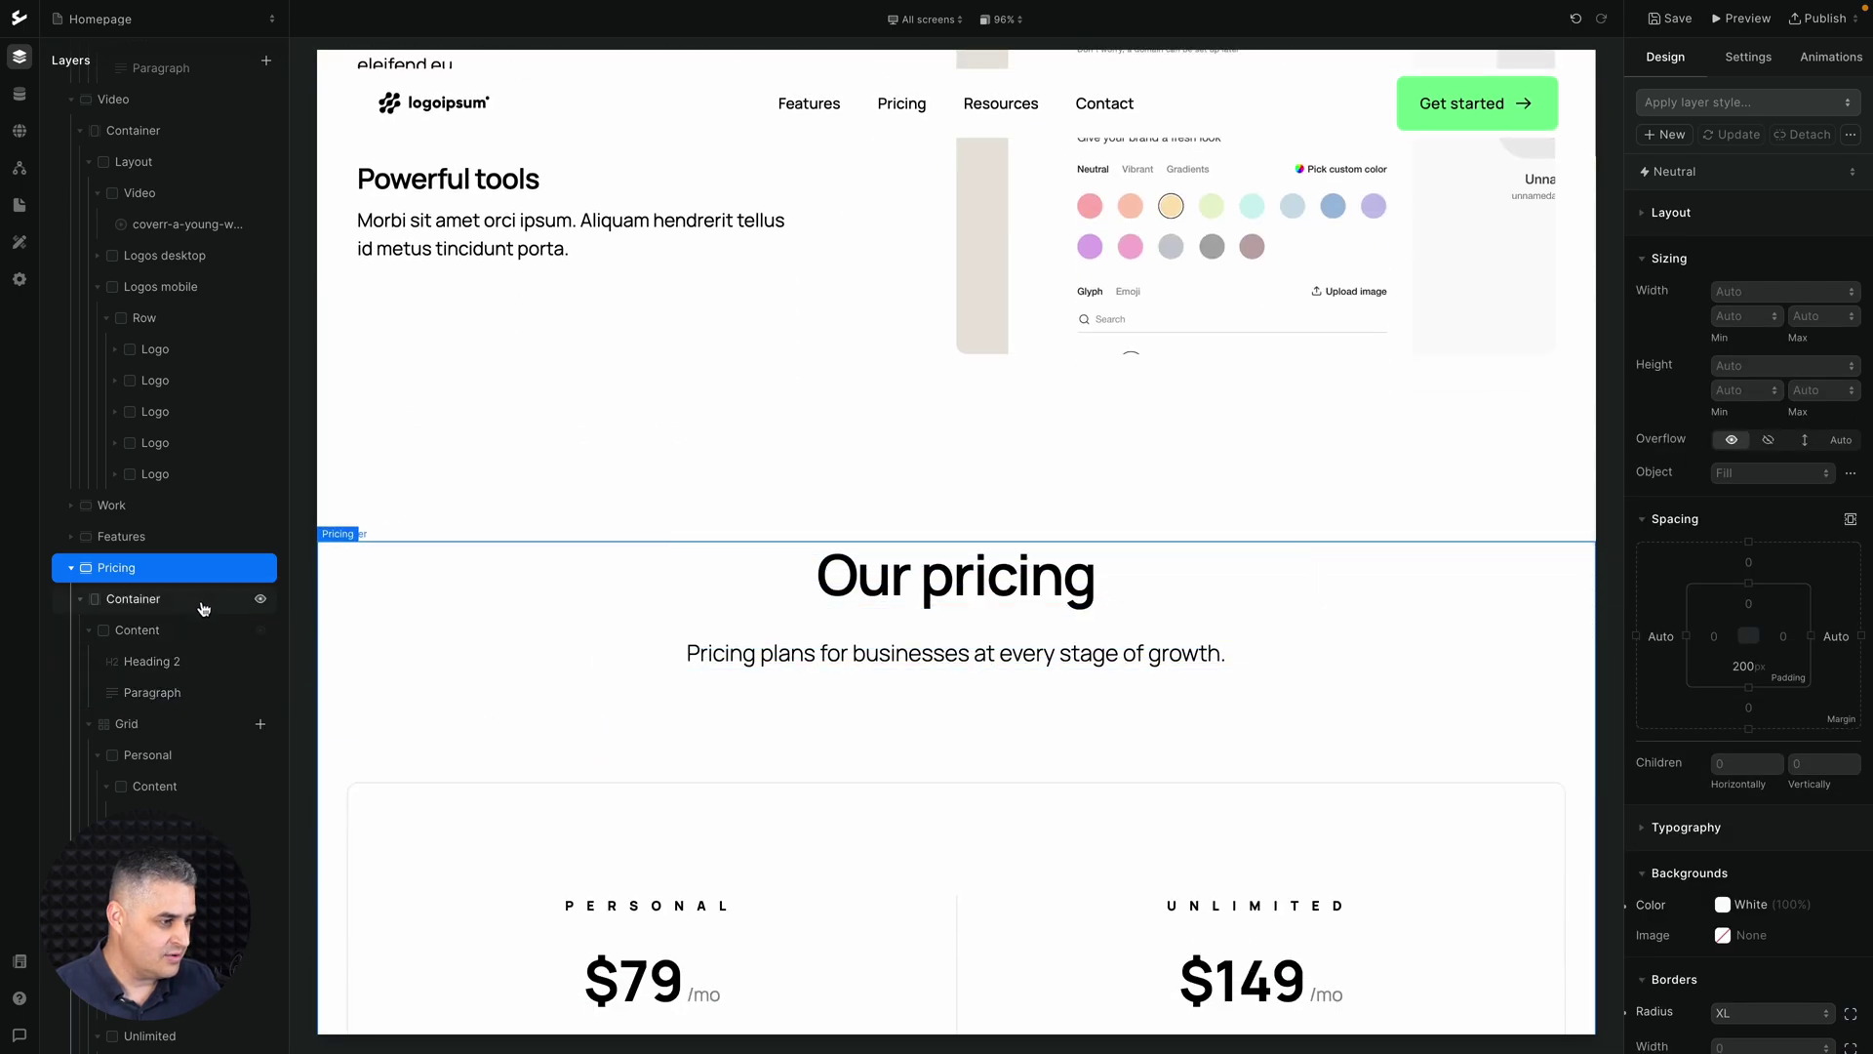
right_click(157, 573)
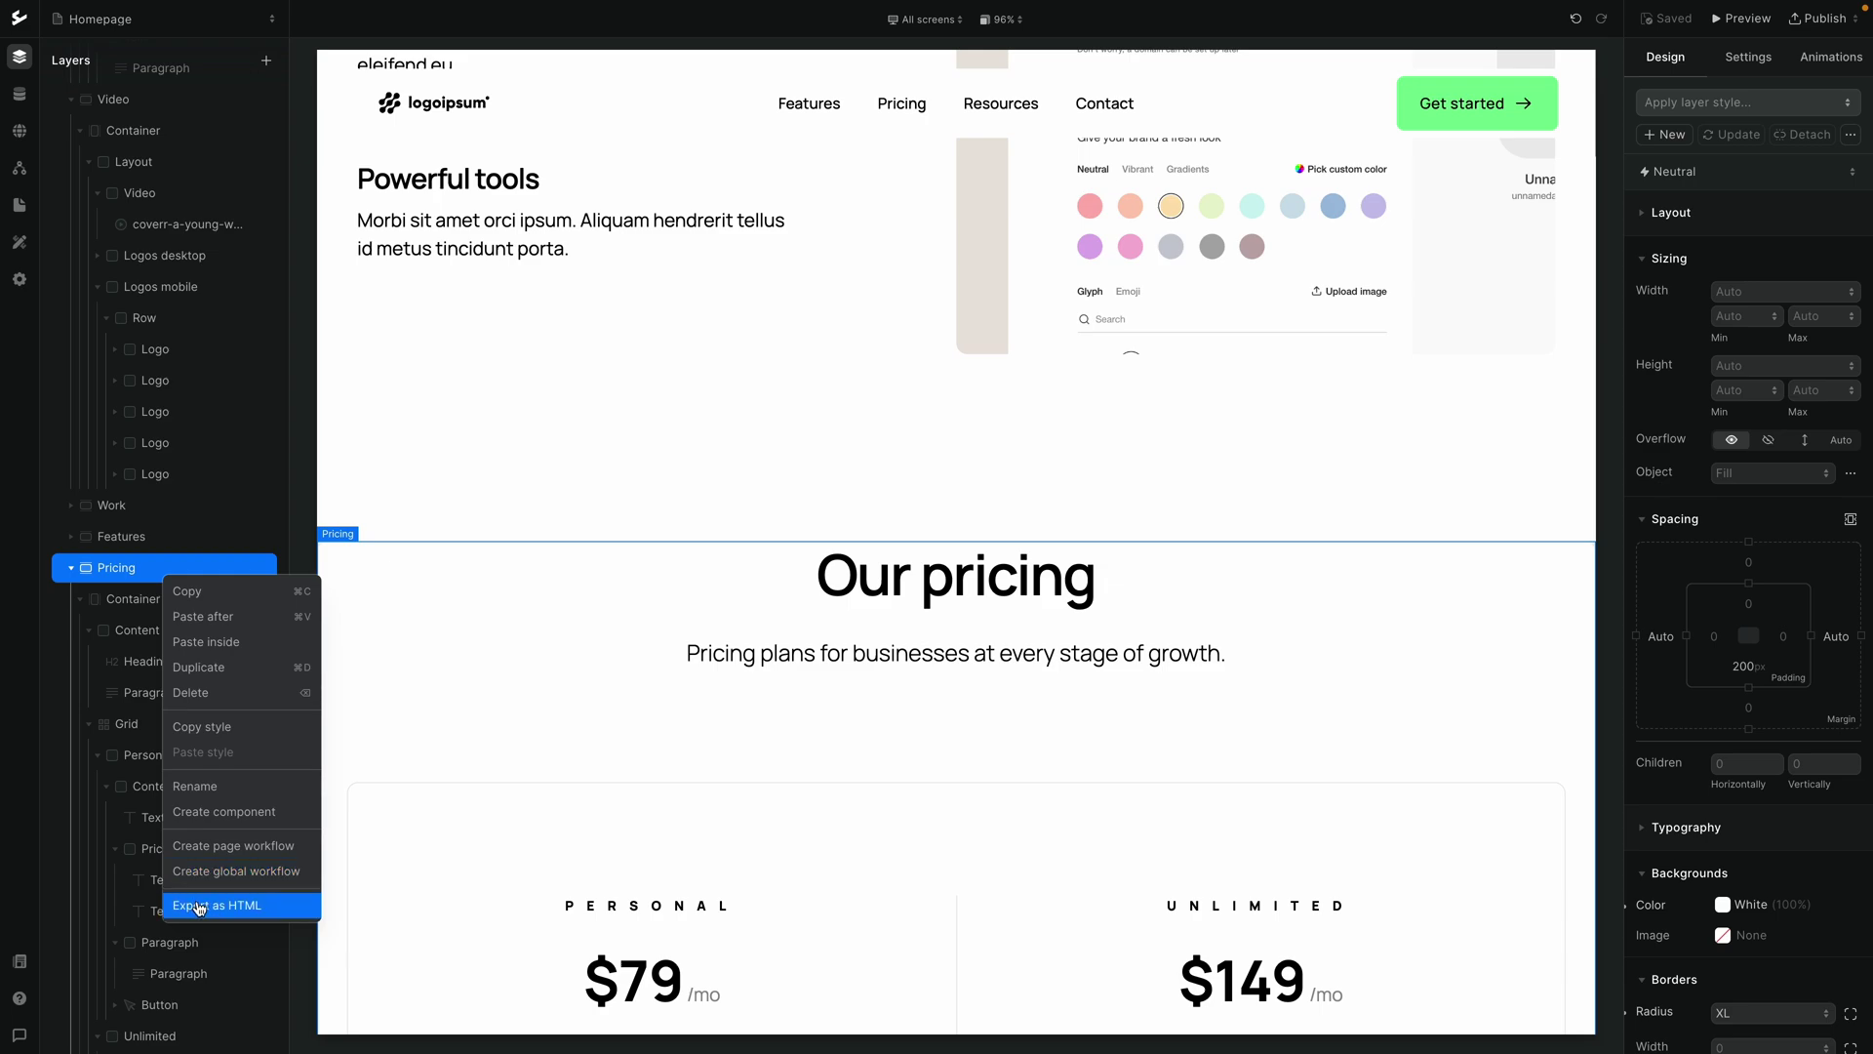
left_click(226, 787)
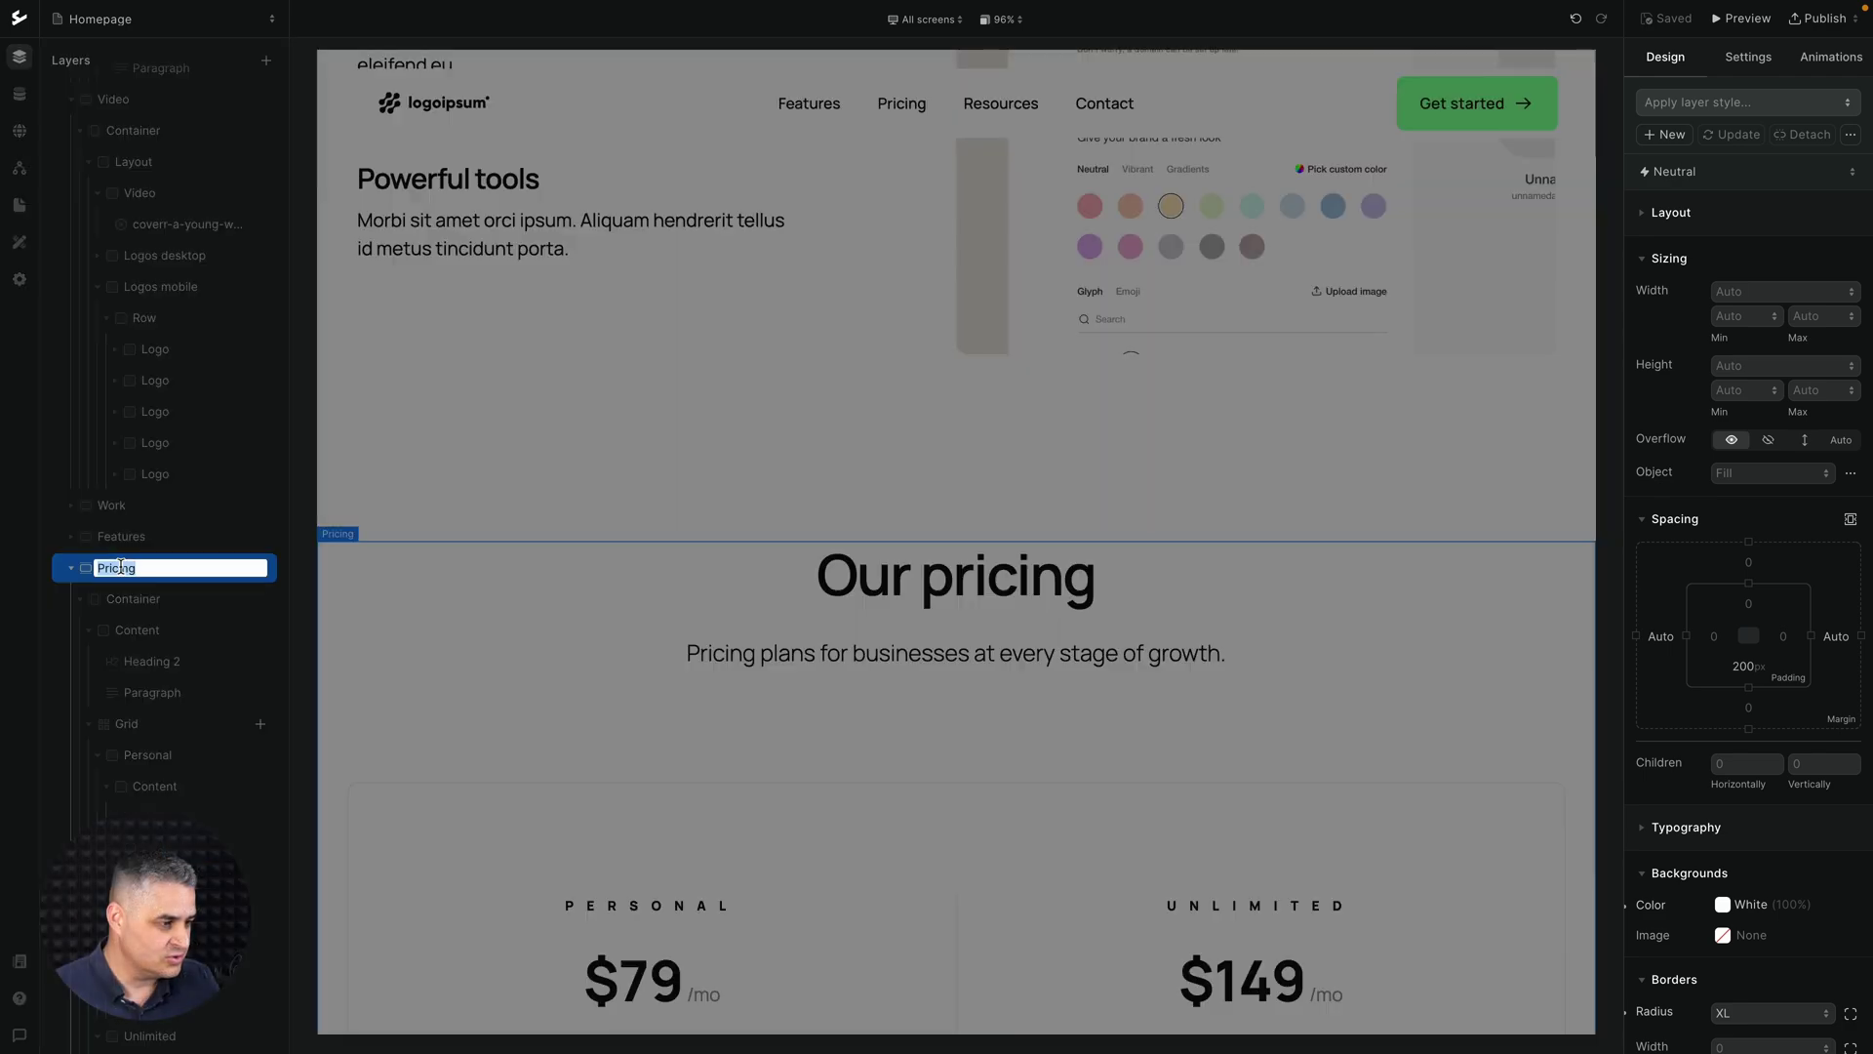
left_click(162, 595)
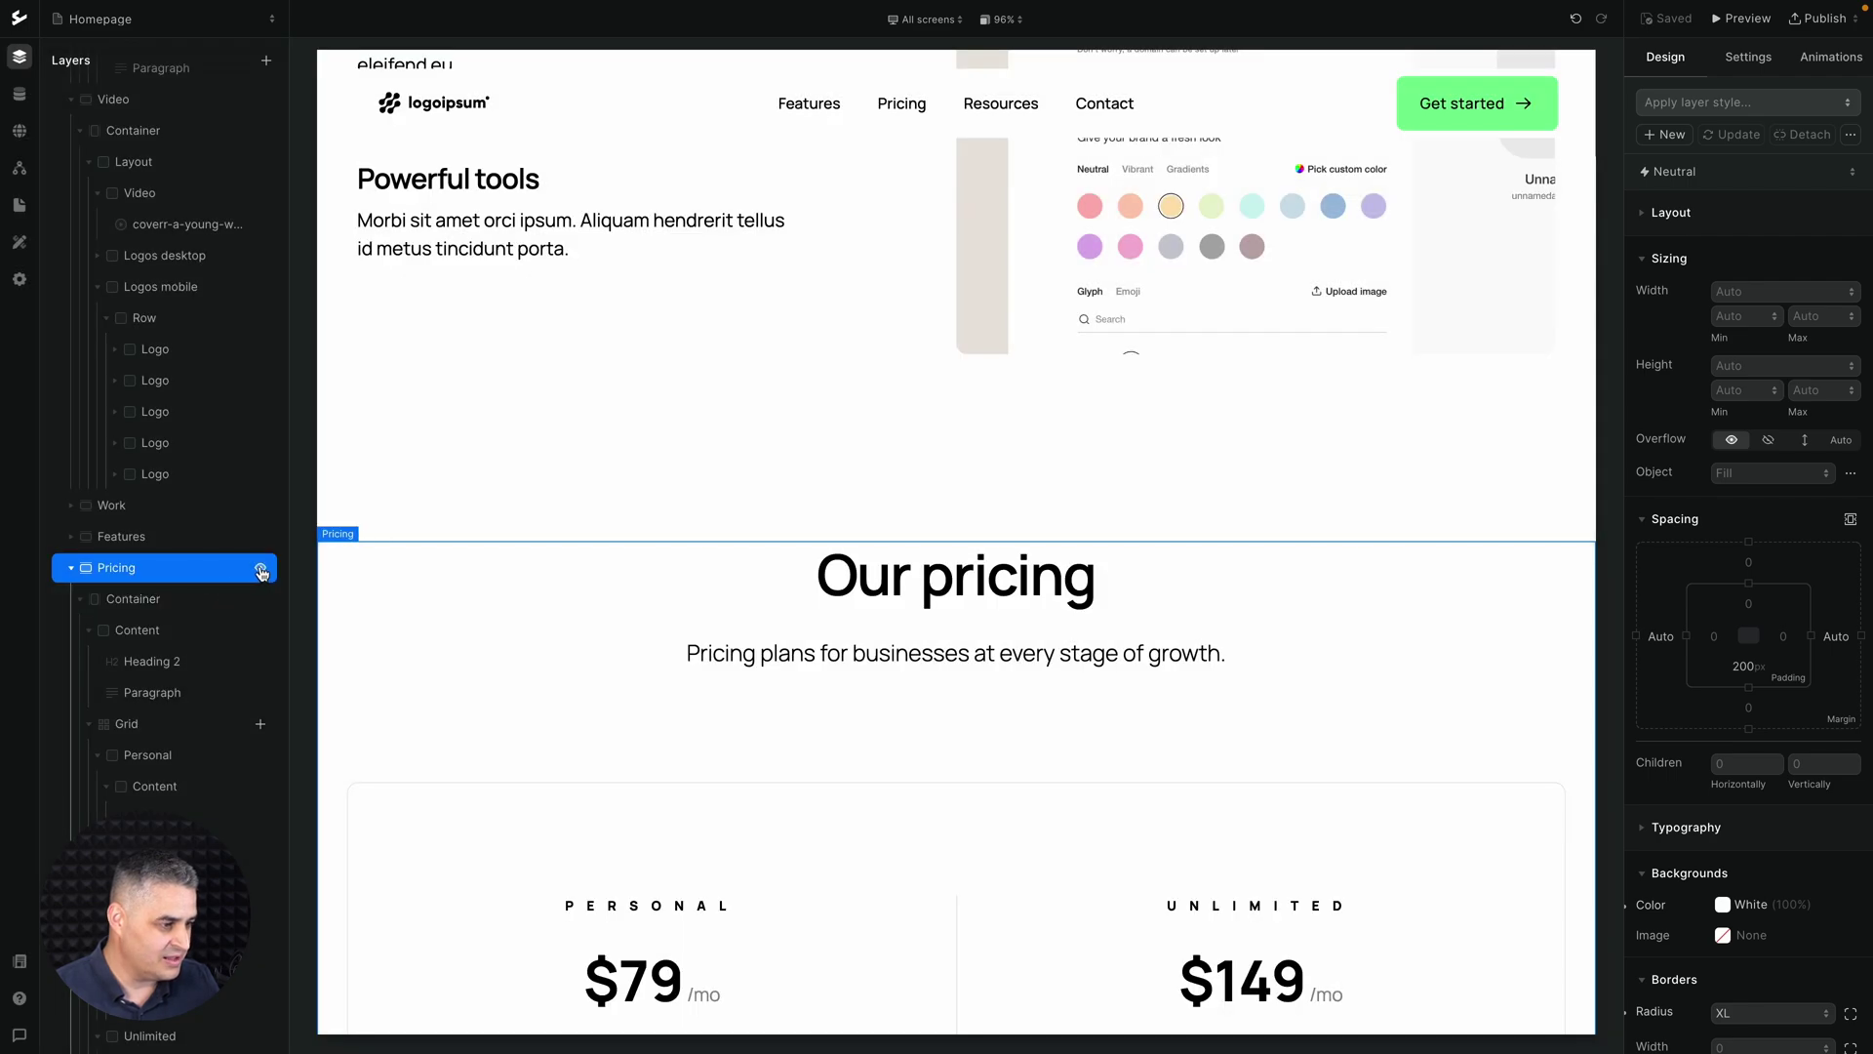
- Hide and show the Pricing section again, using both its layer visibility toggle and its Element setting
left_click(261, 570)
left_click(259, 571)
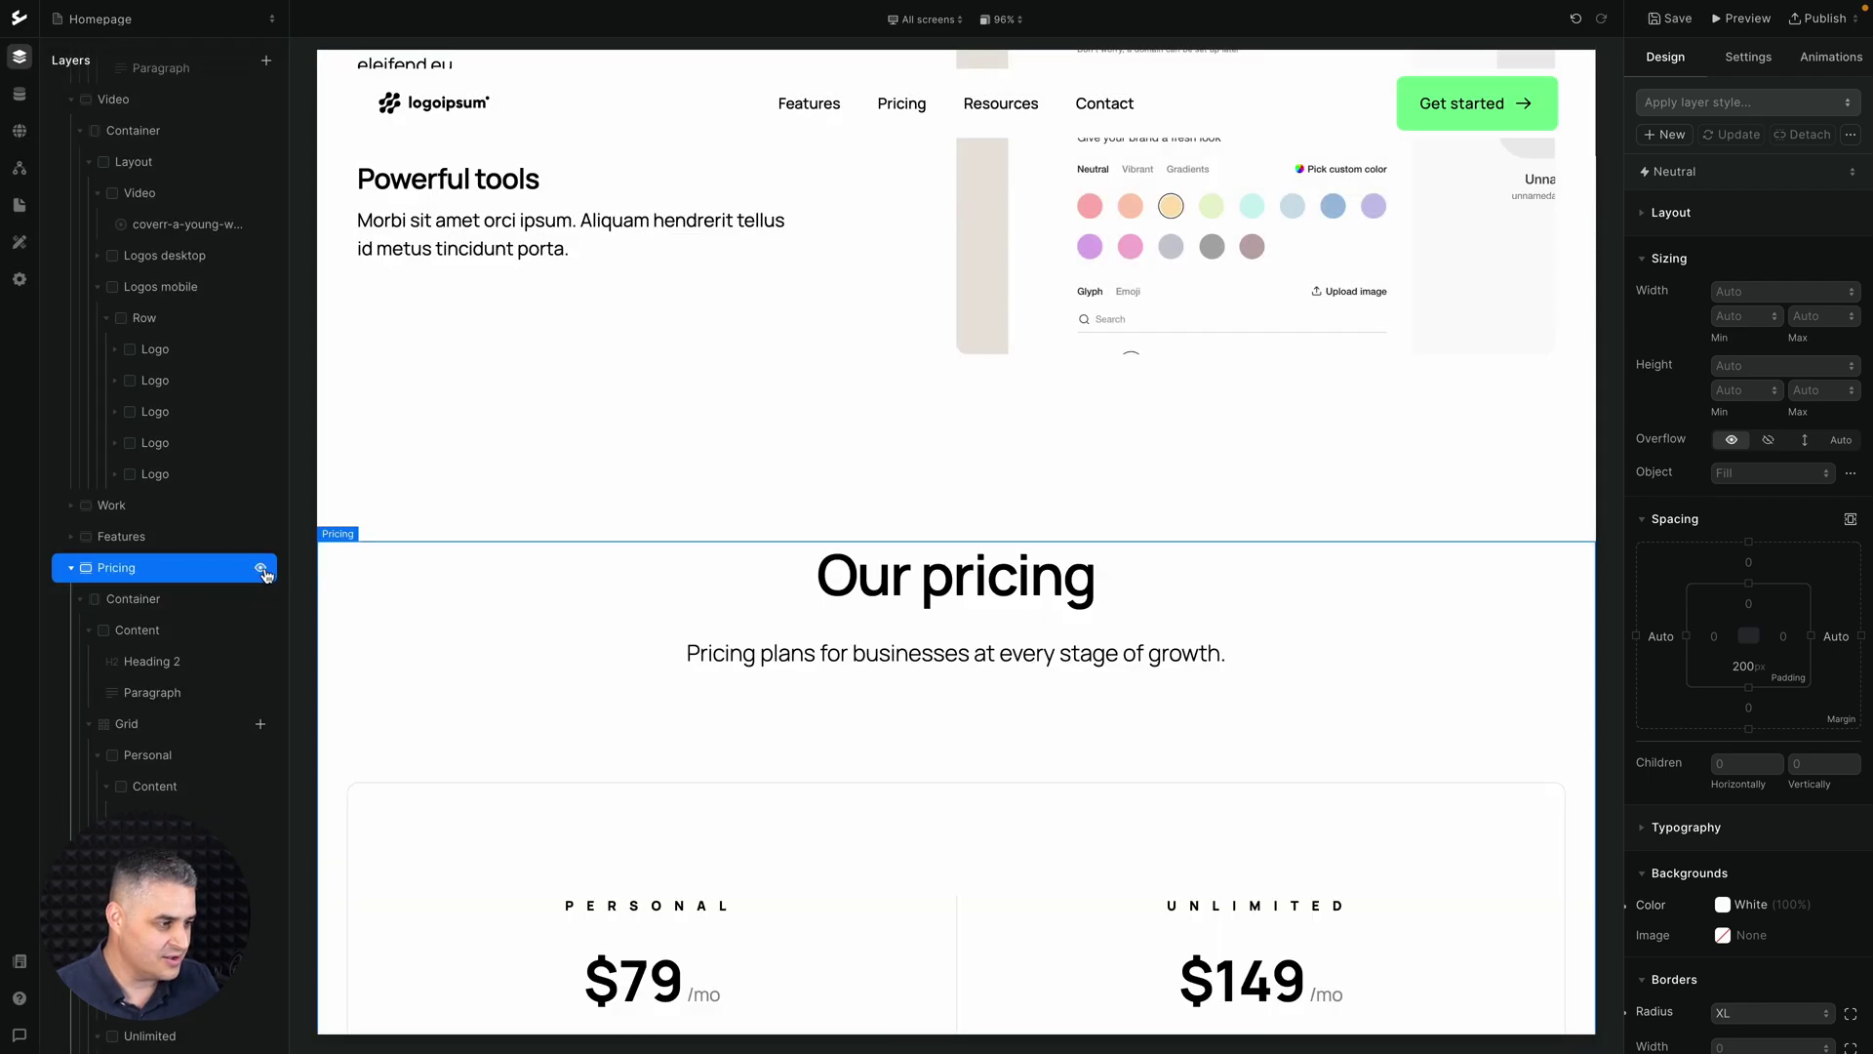
left_click(1744, 60)
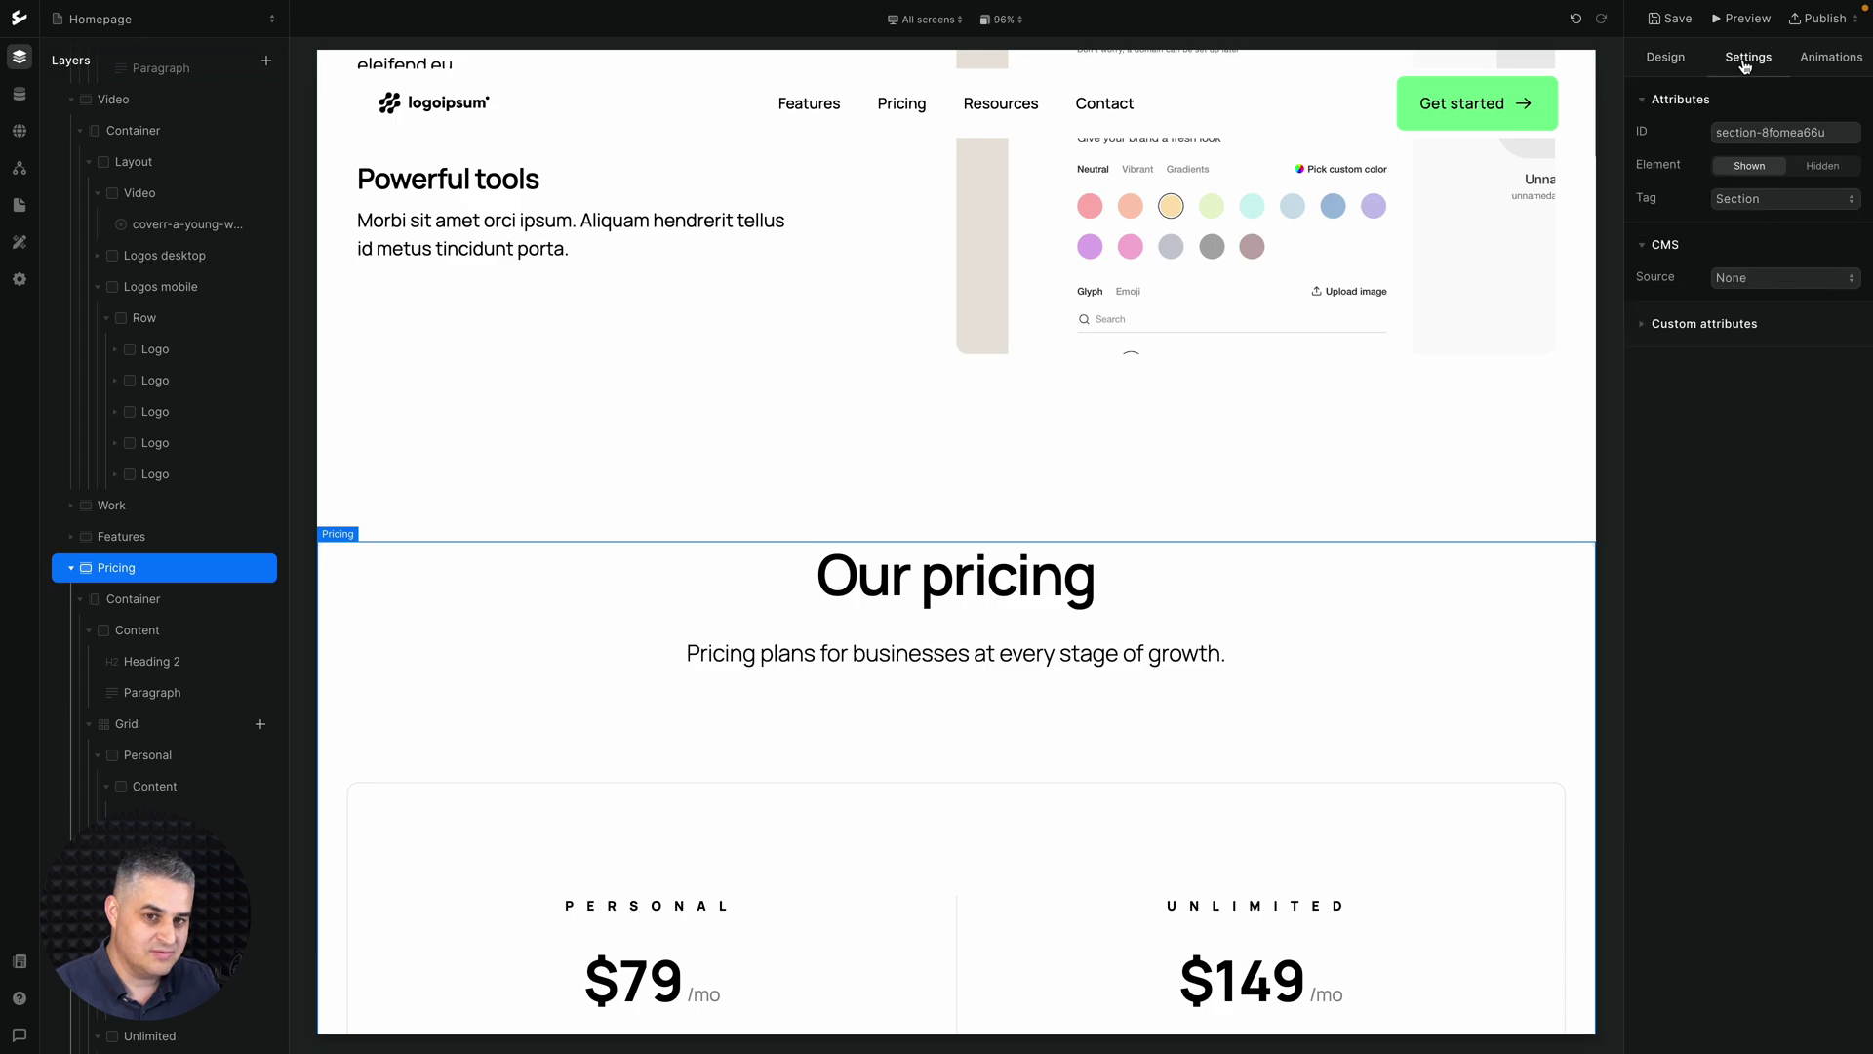
left_click(1821, 166)
left_click(1749, 165)
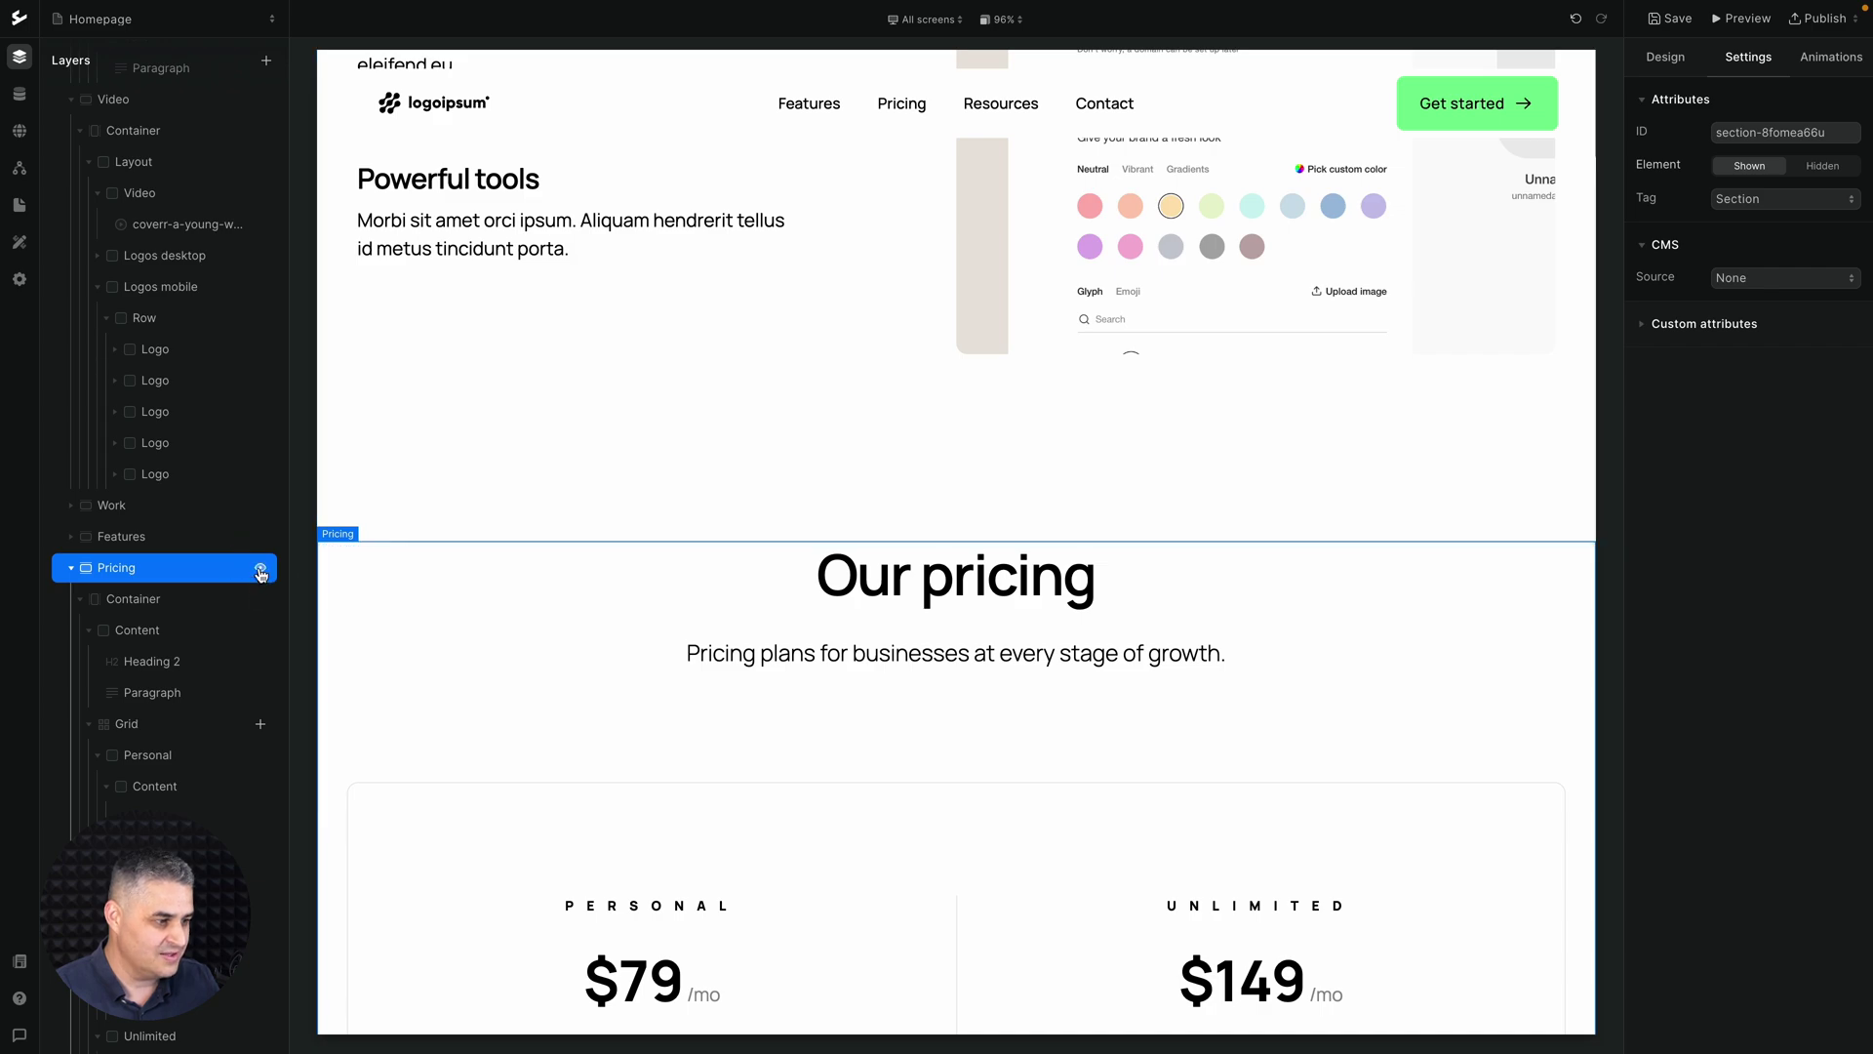
left_click(261, 570)
left_click(260, 570)
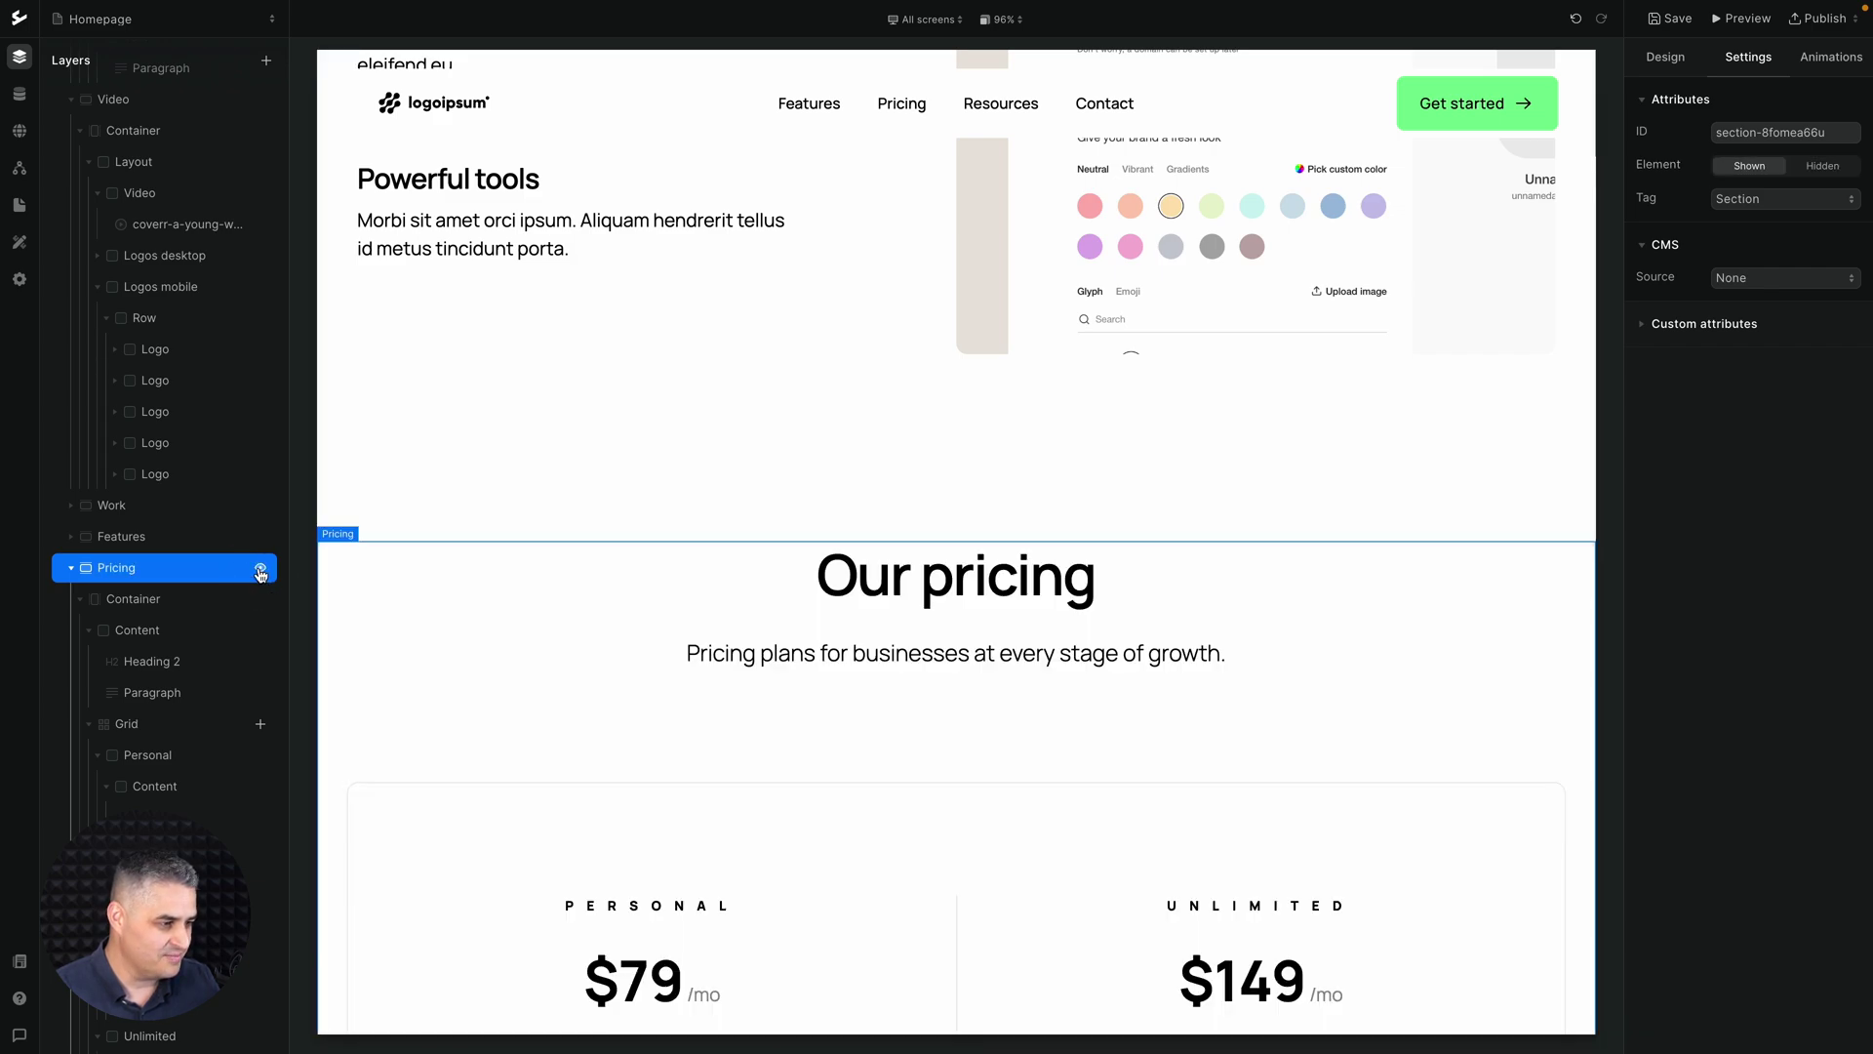
- Open the Menu component's master for editing from its layer, and finish editing without changing it
scroll(212, 452, "up", 3)
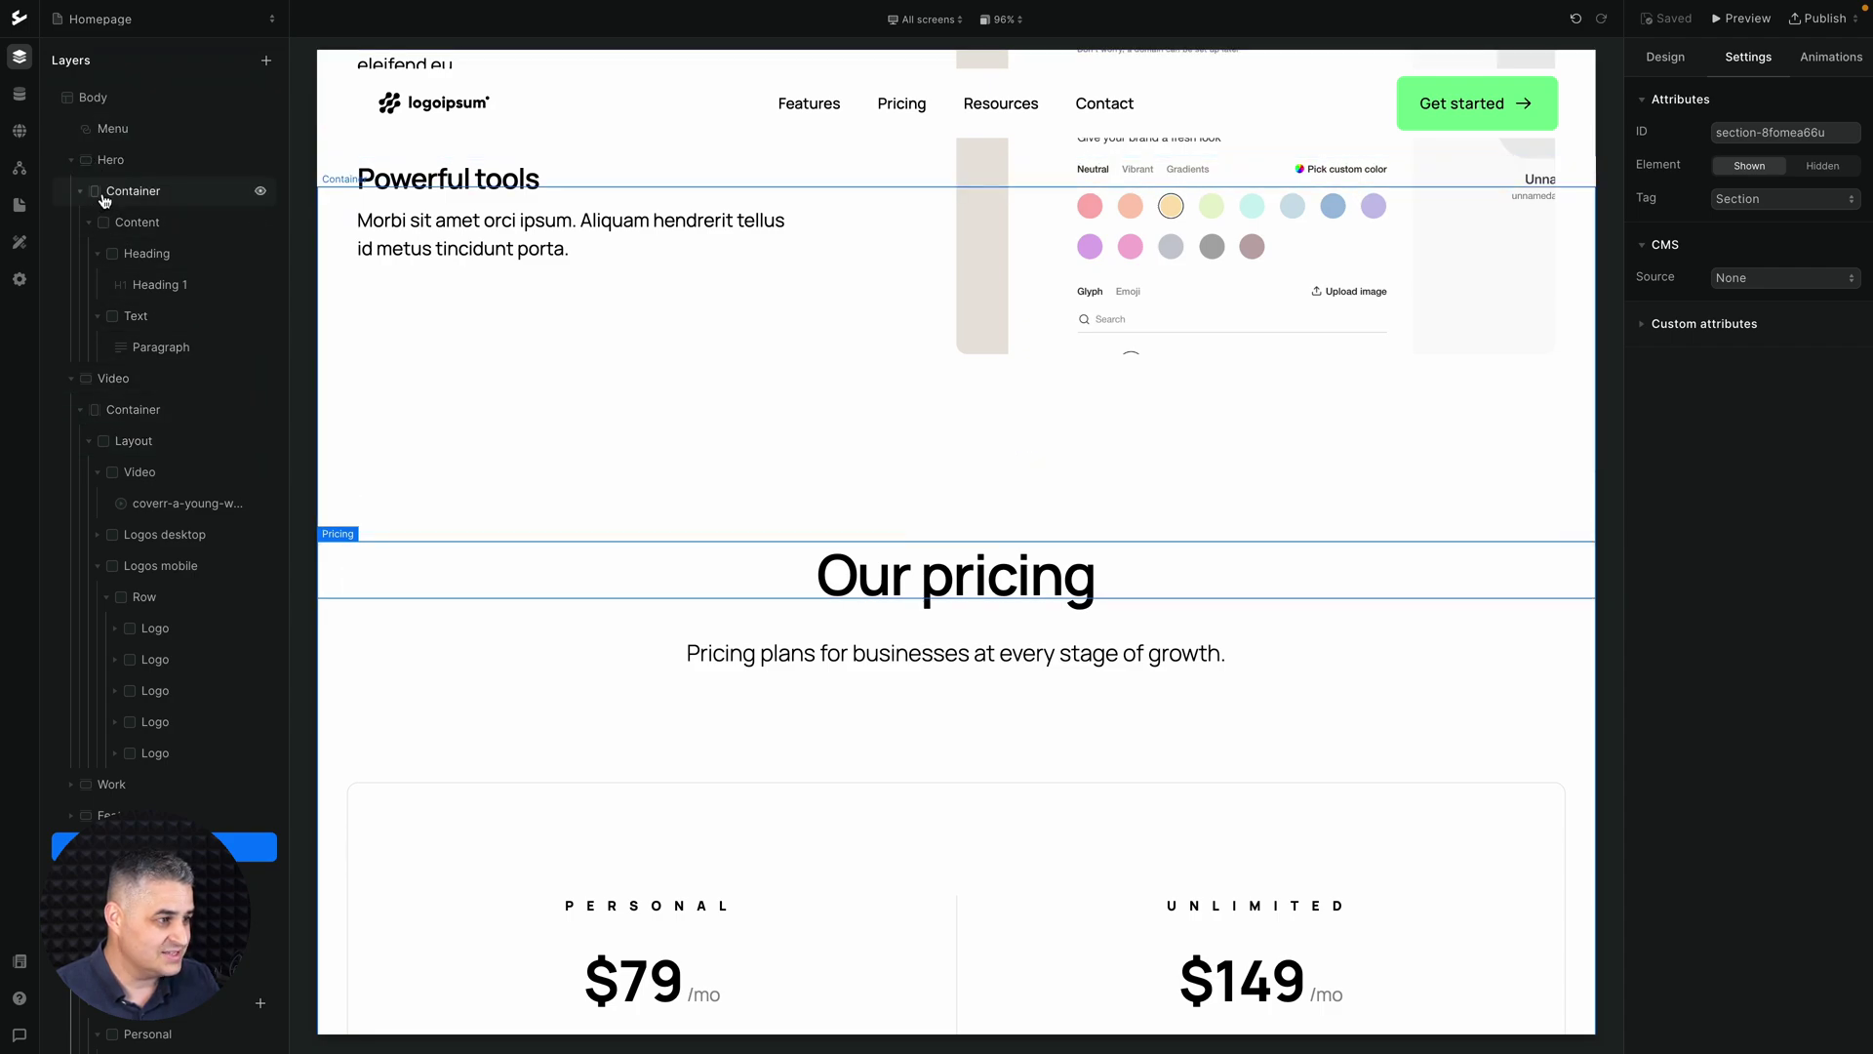
left_click(113, 138)
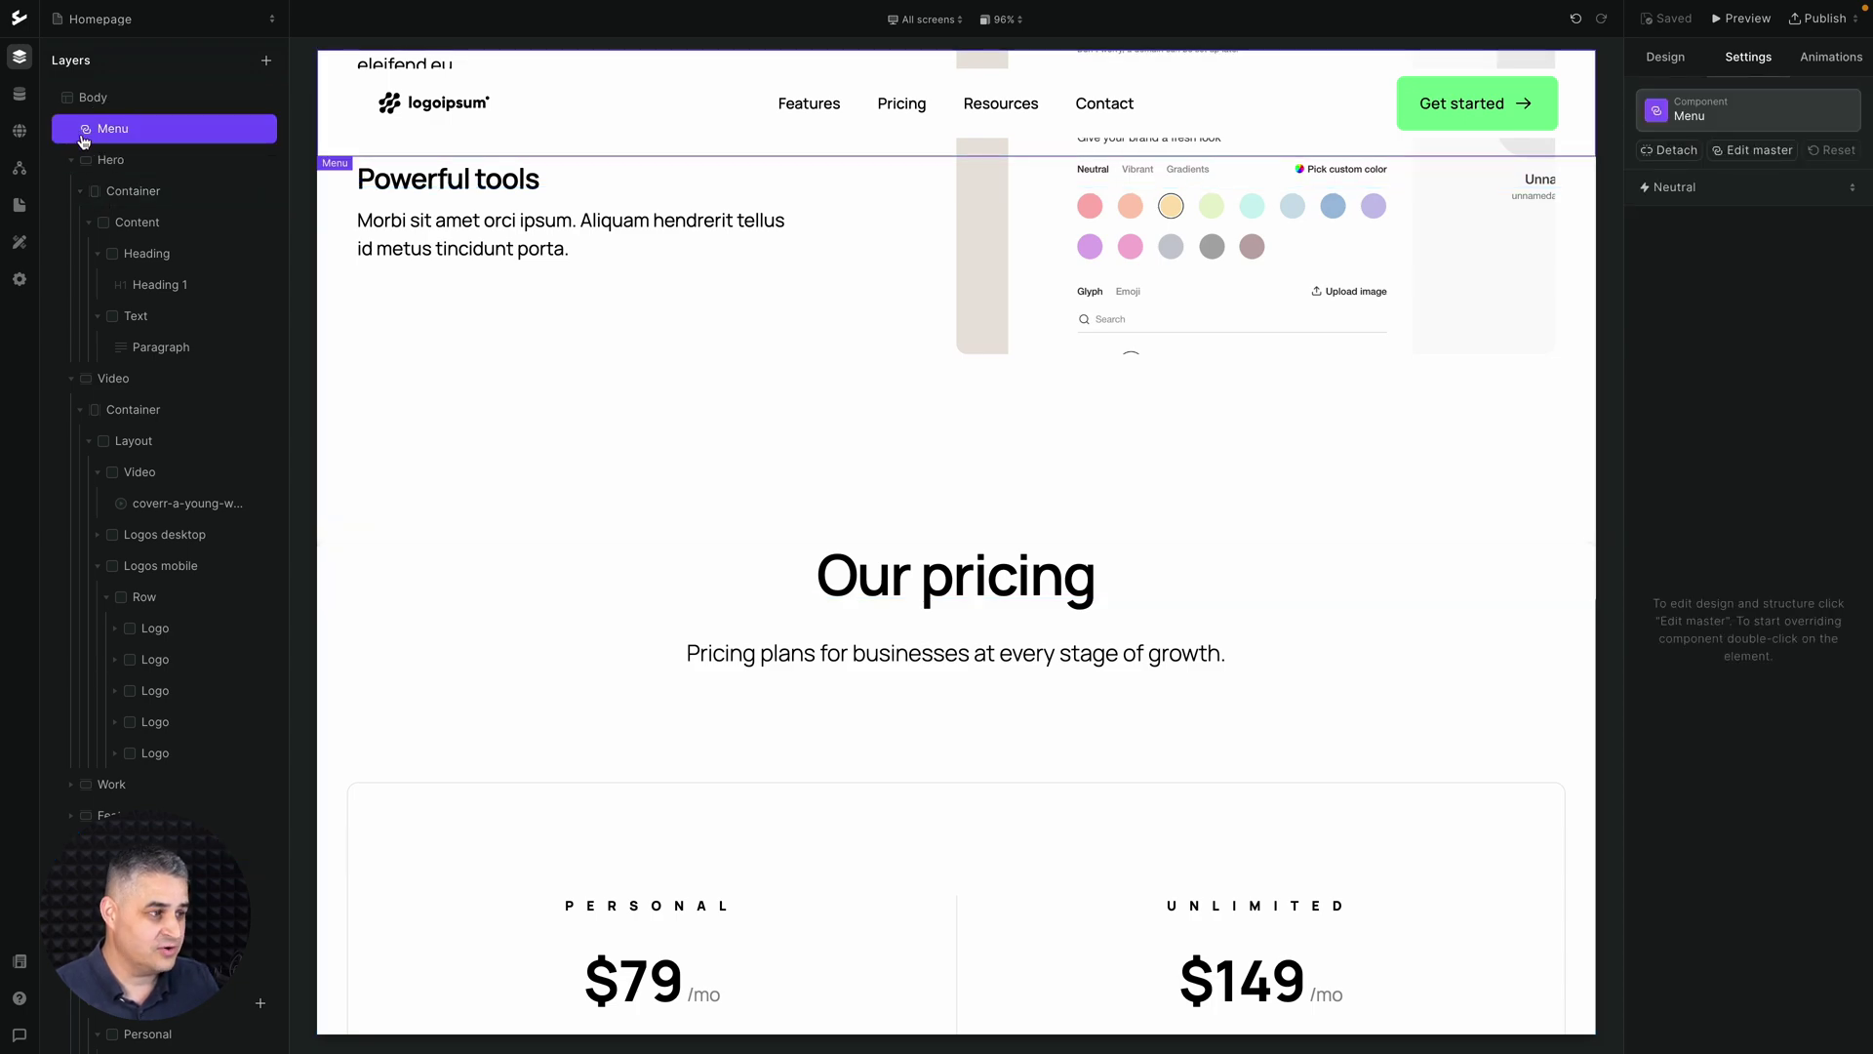
scroll(83, 142, "down", 1)
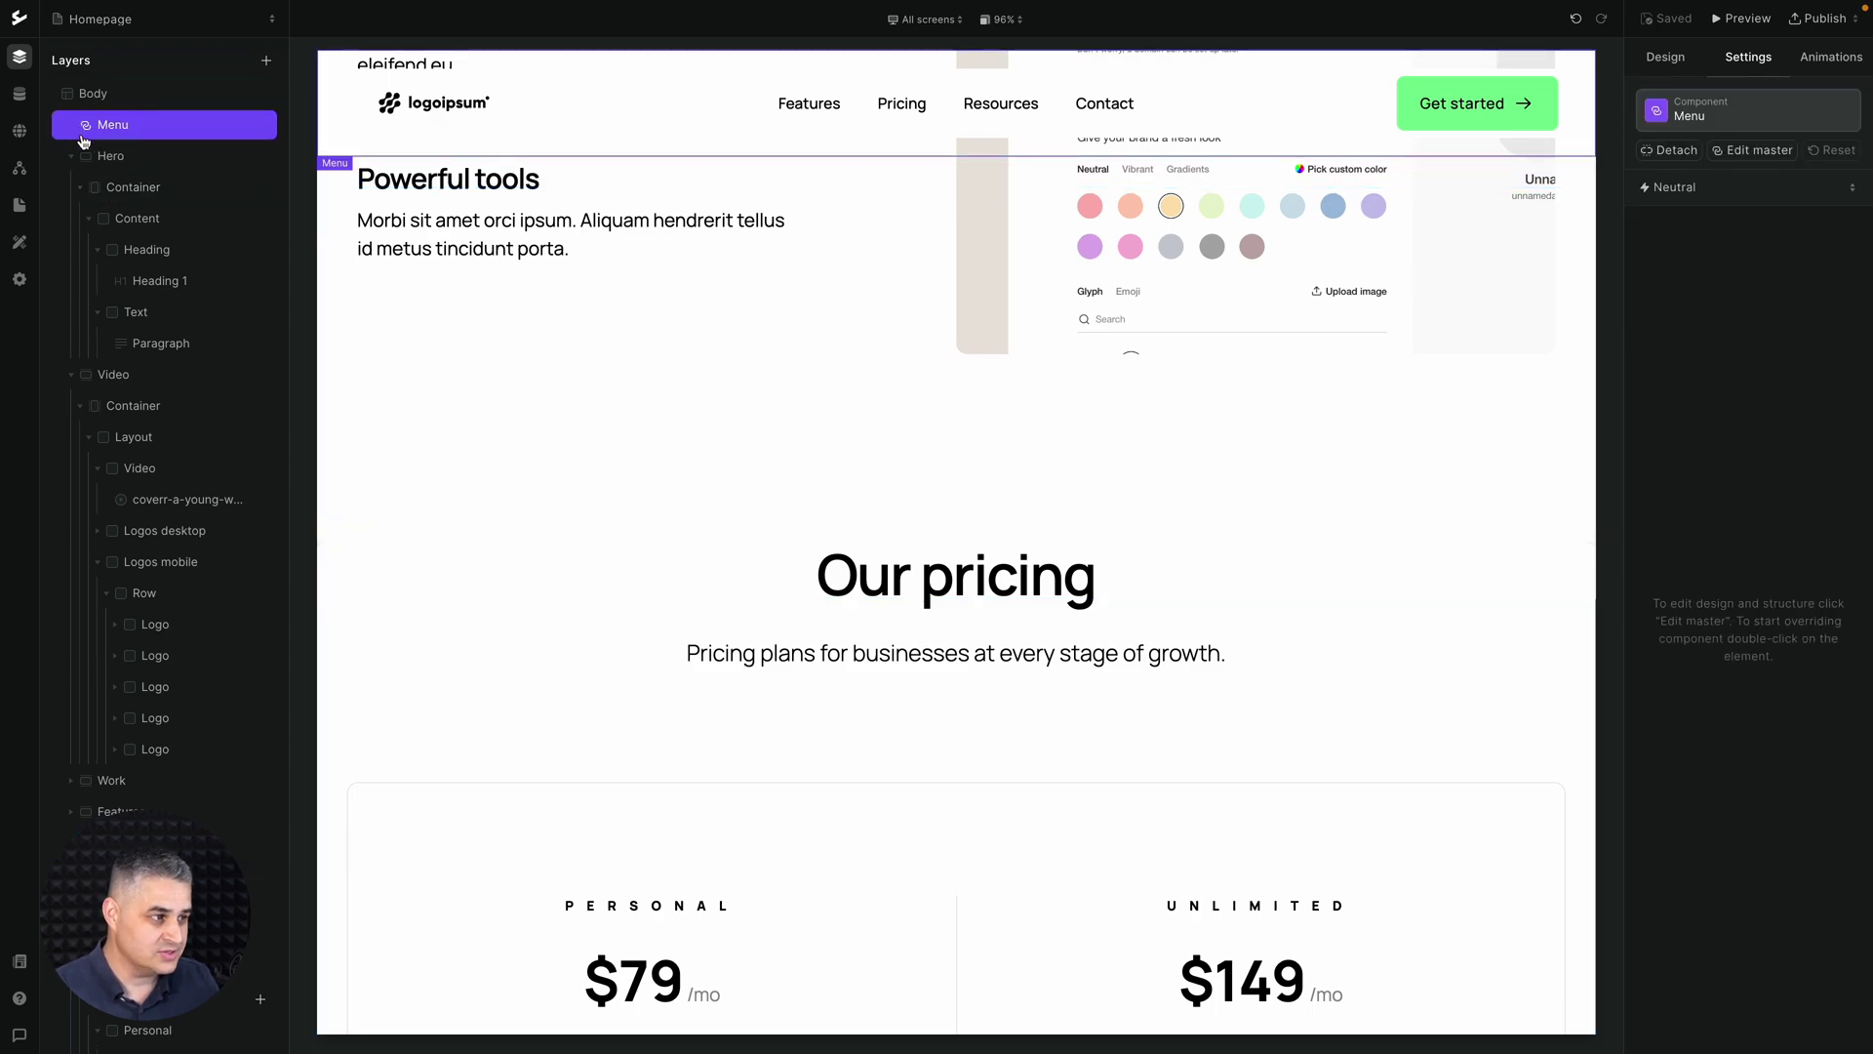
right_click(162, 136)
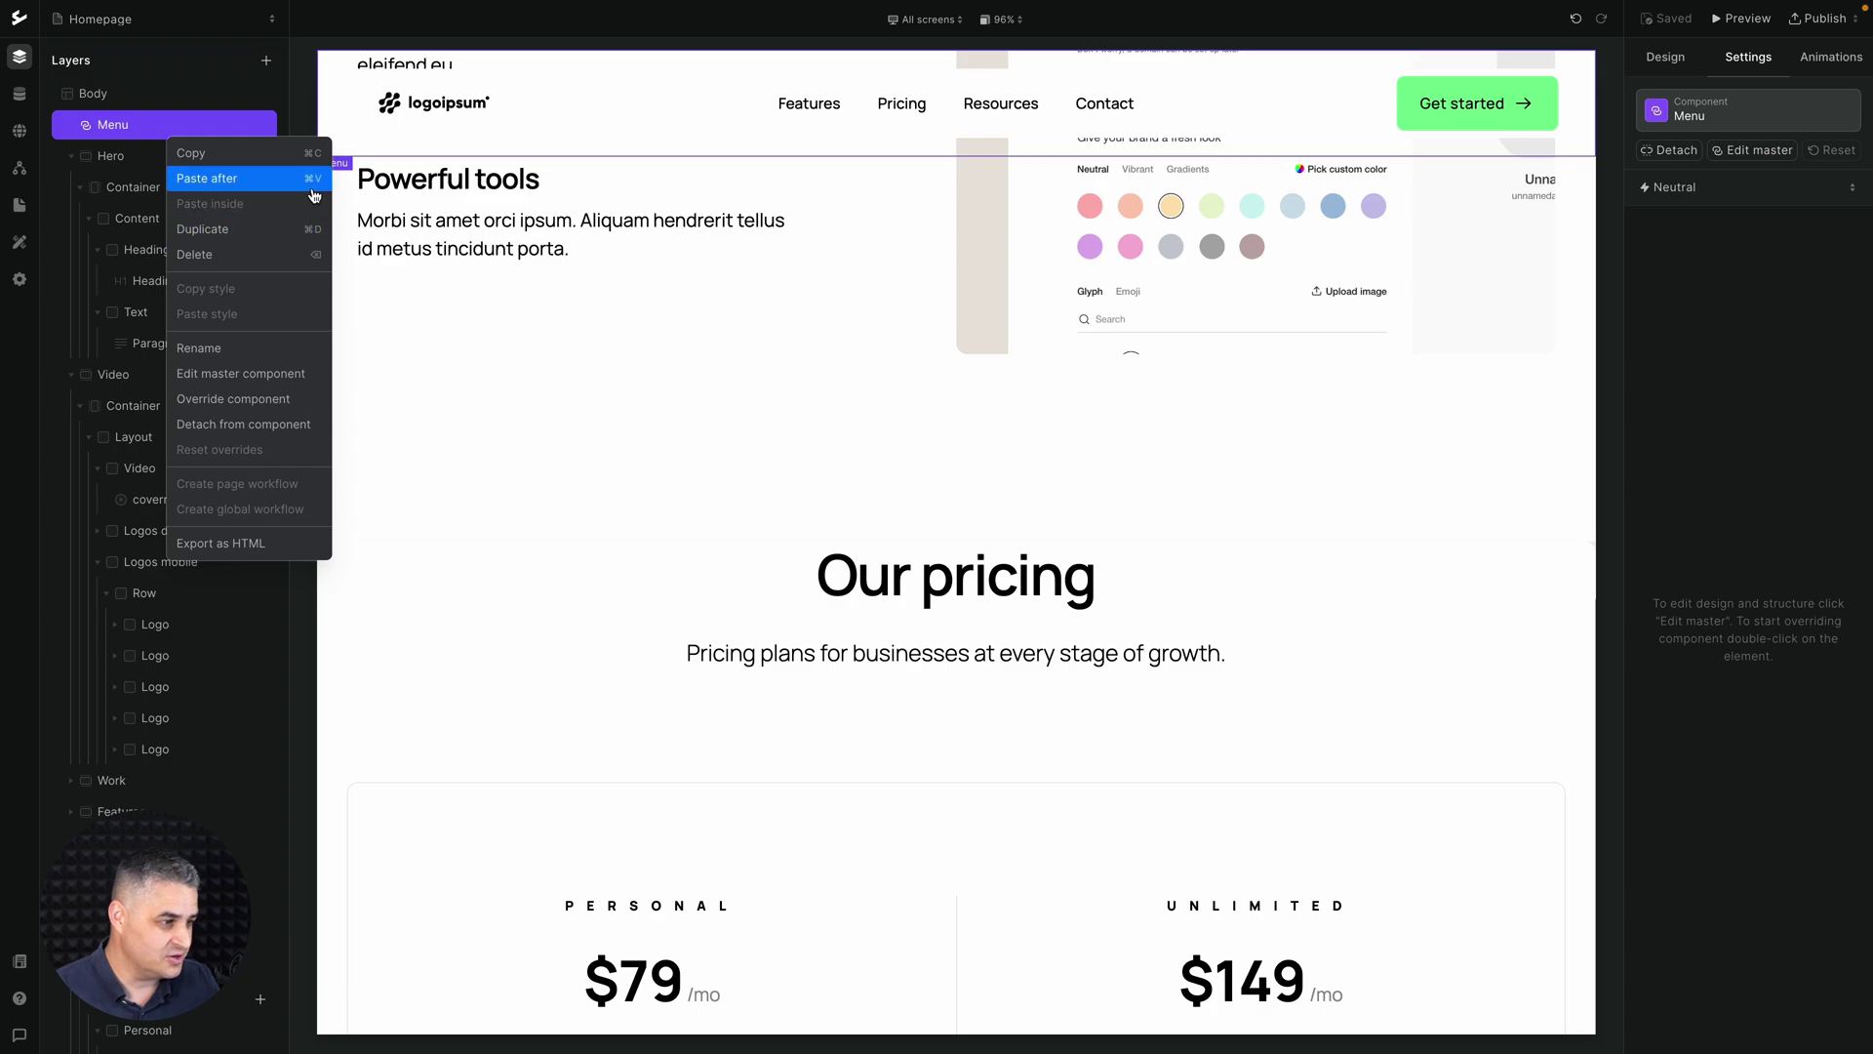
left_click(218, 381)
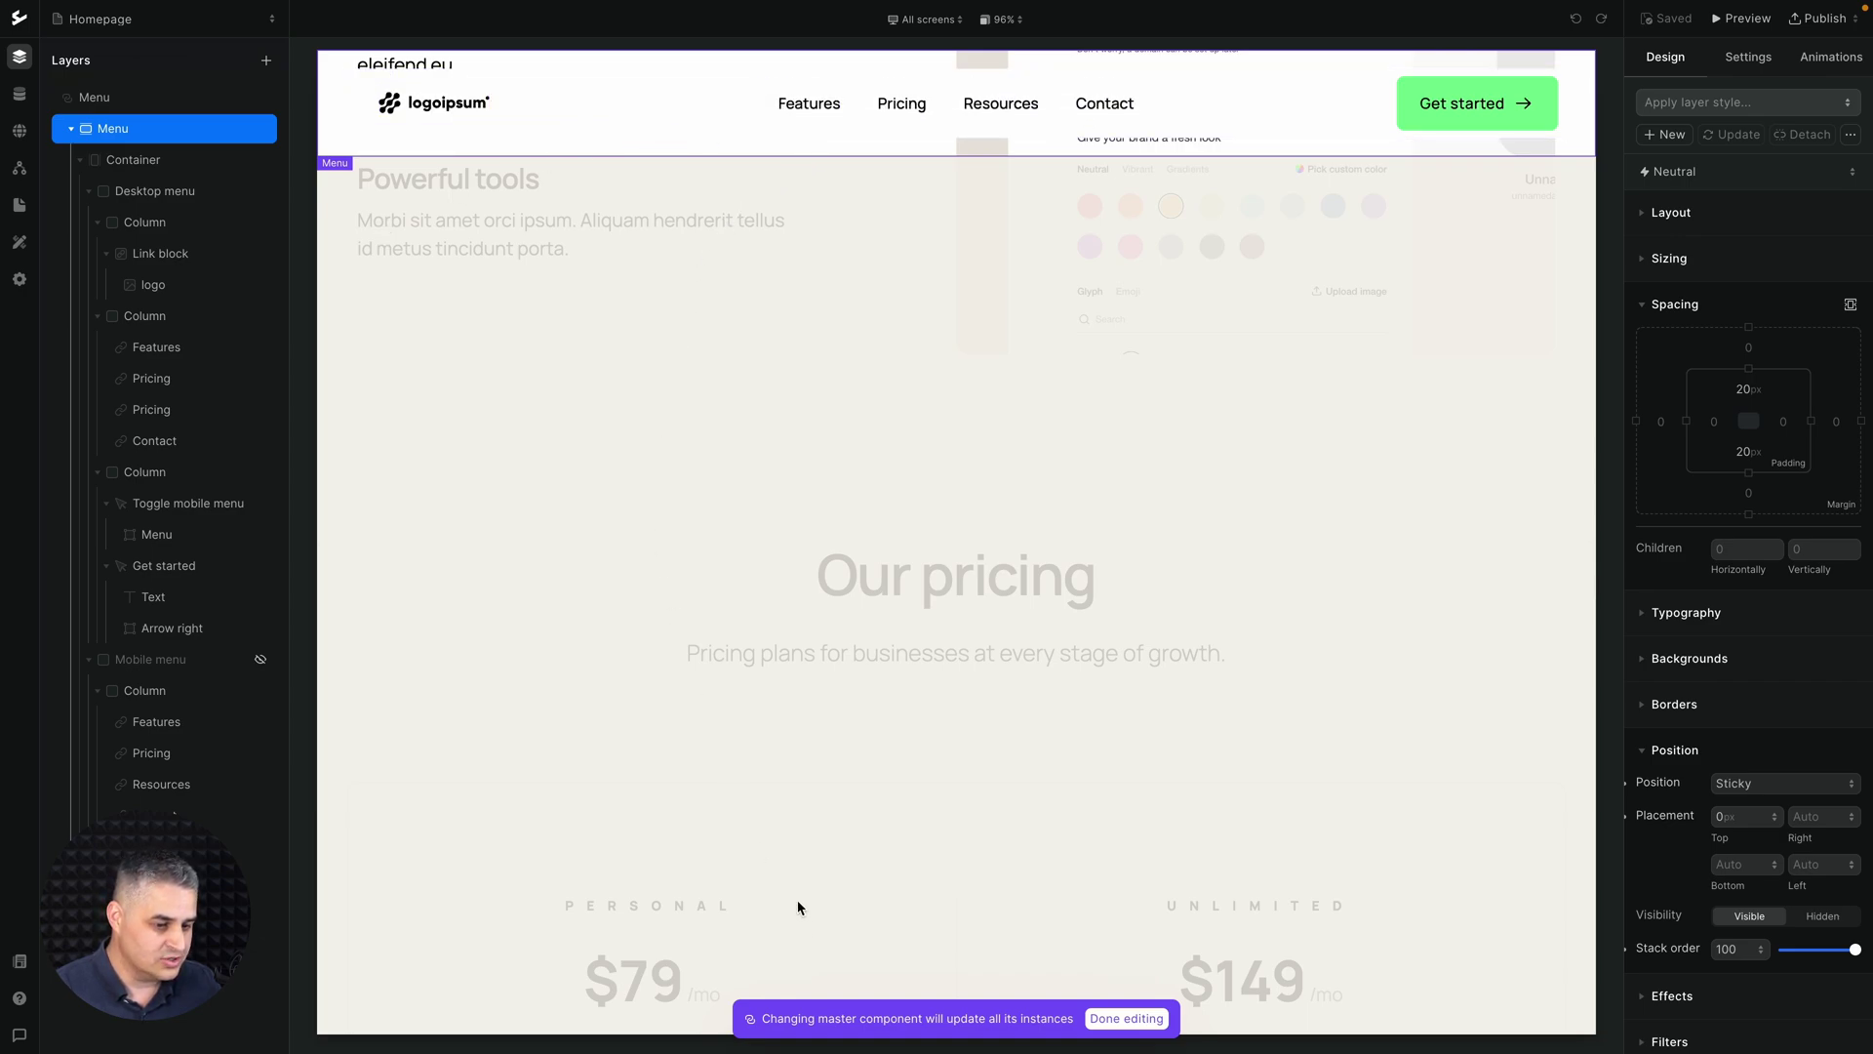
left_click(1111, 1028)
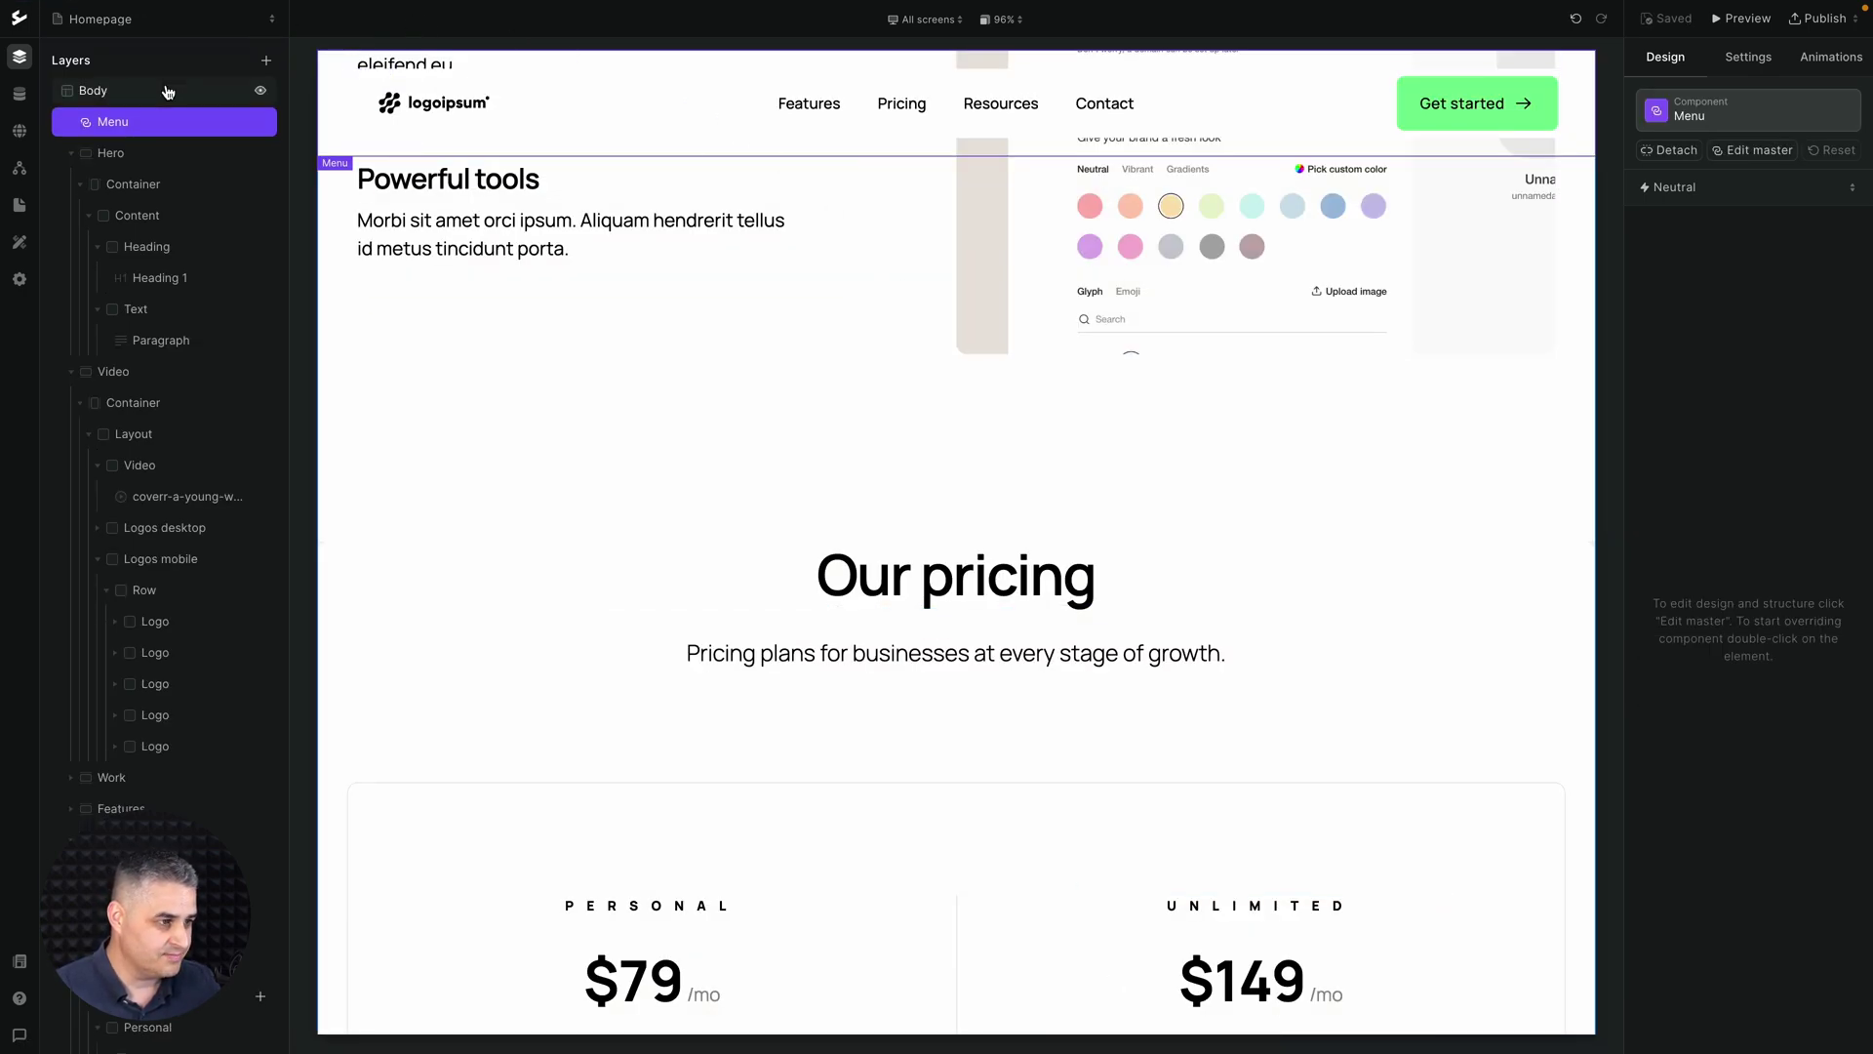
- Add two Heading elements above the "Launch websites quickly with ycode templates" title in the Hero section
scroll(619, 407, "up", 20)
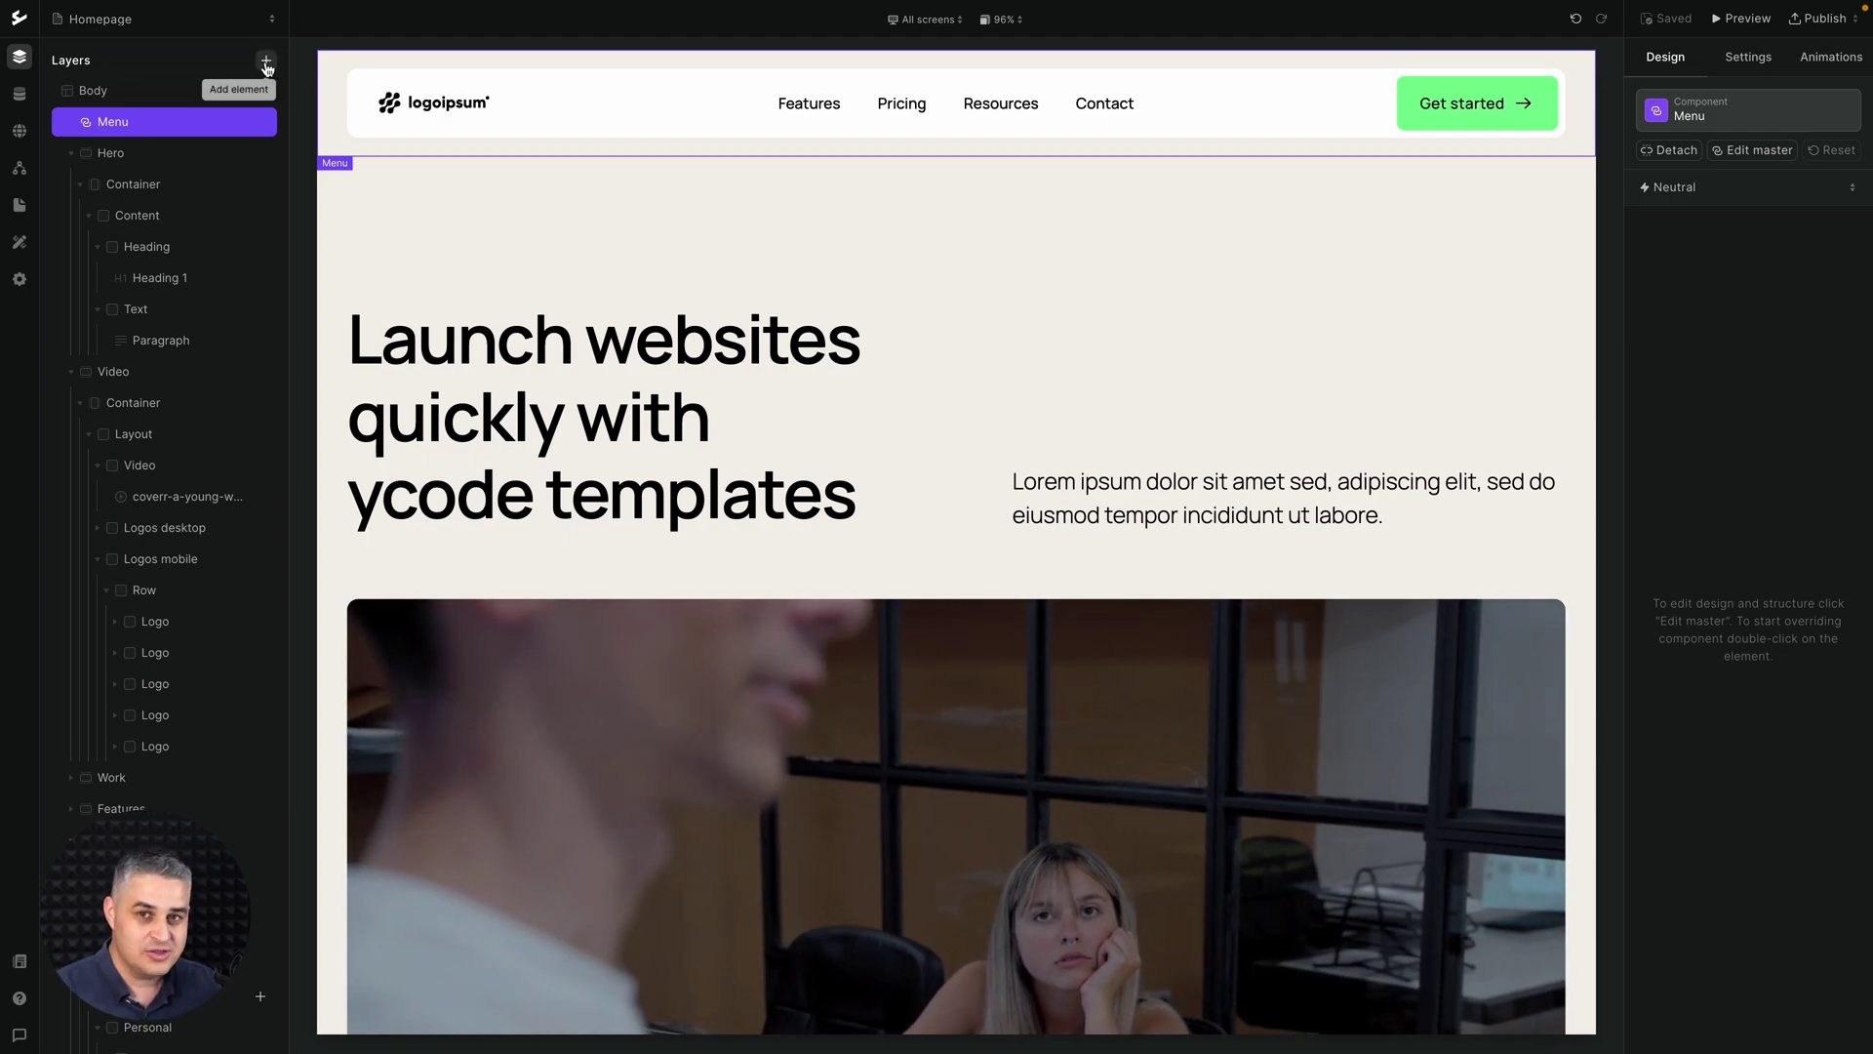
left_click(267, 62)
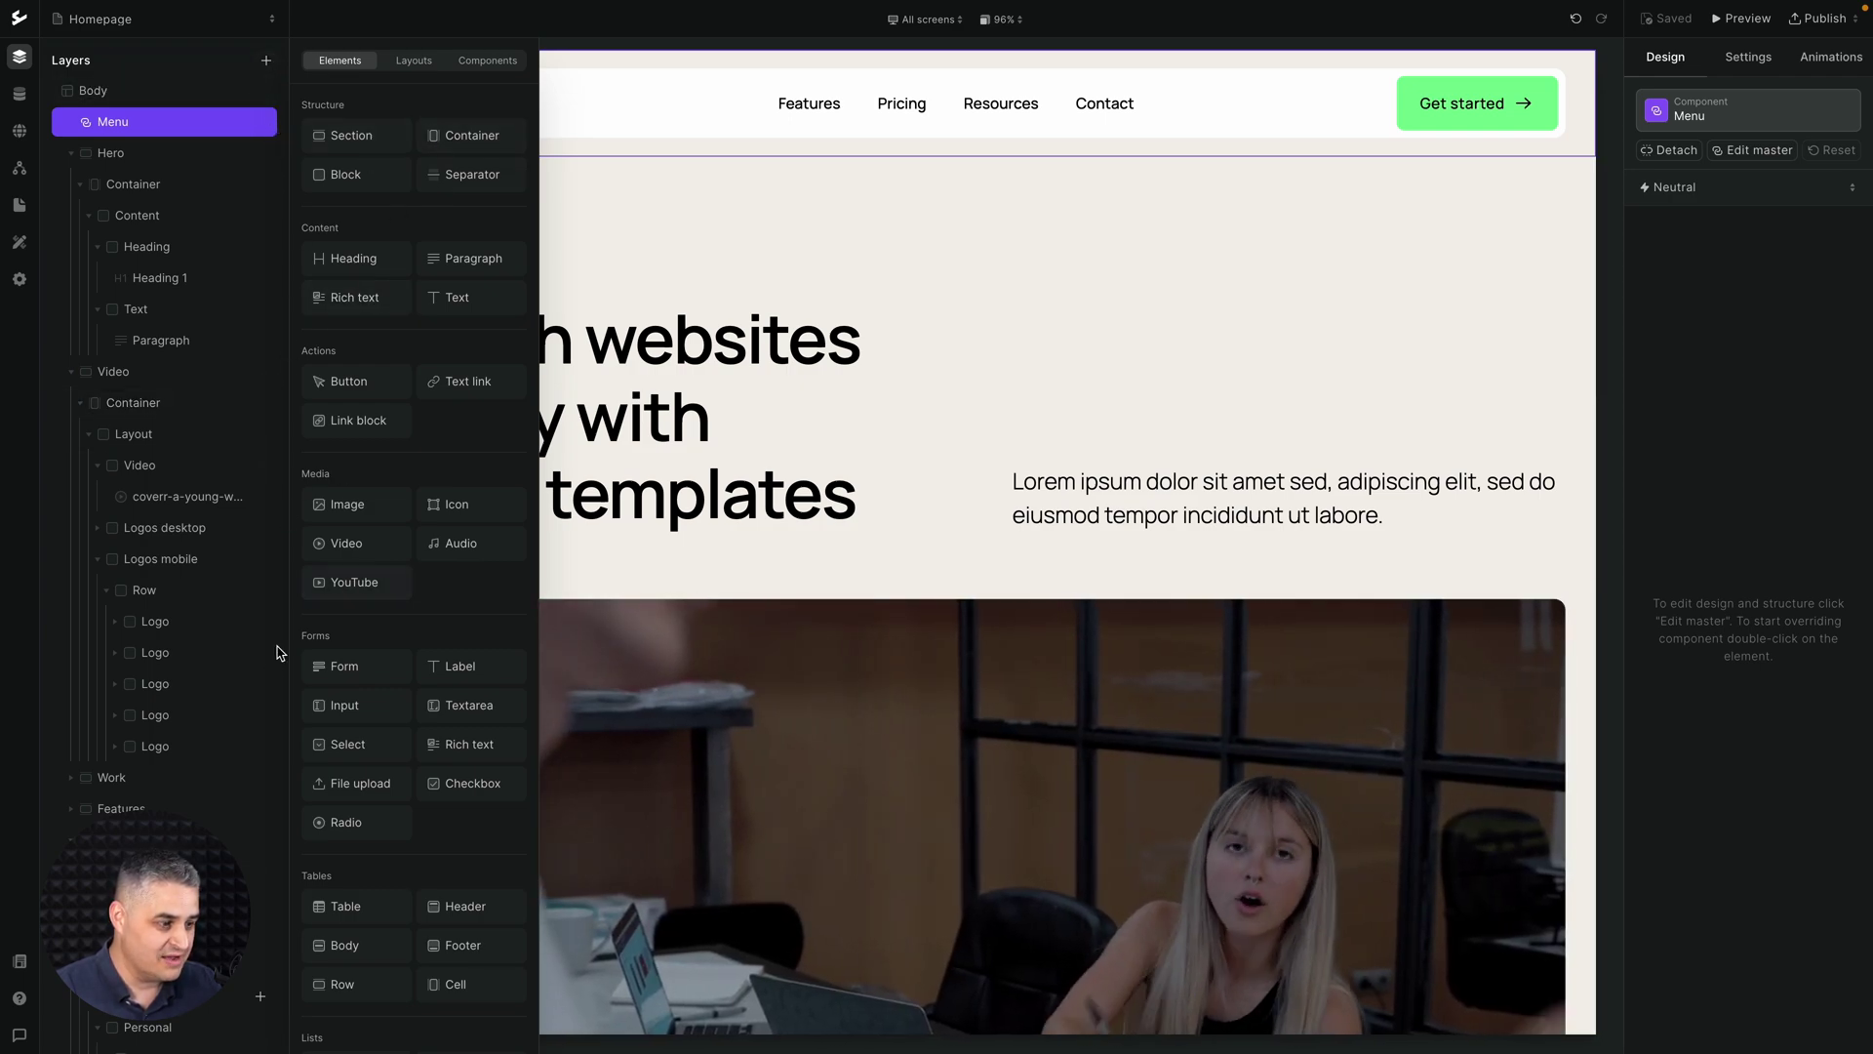
scroll(383, 831, "down", 2)
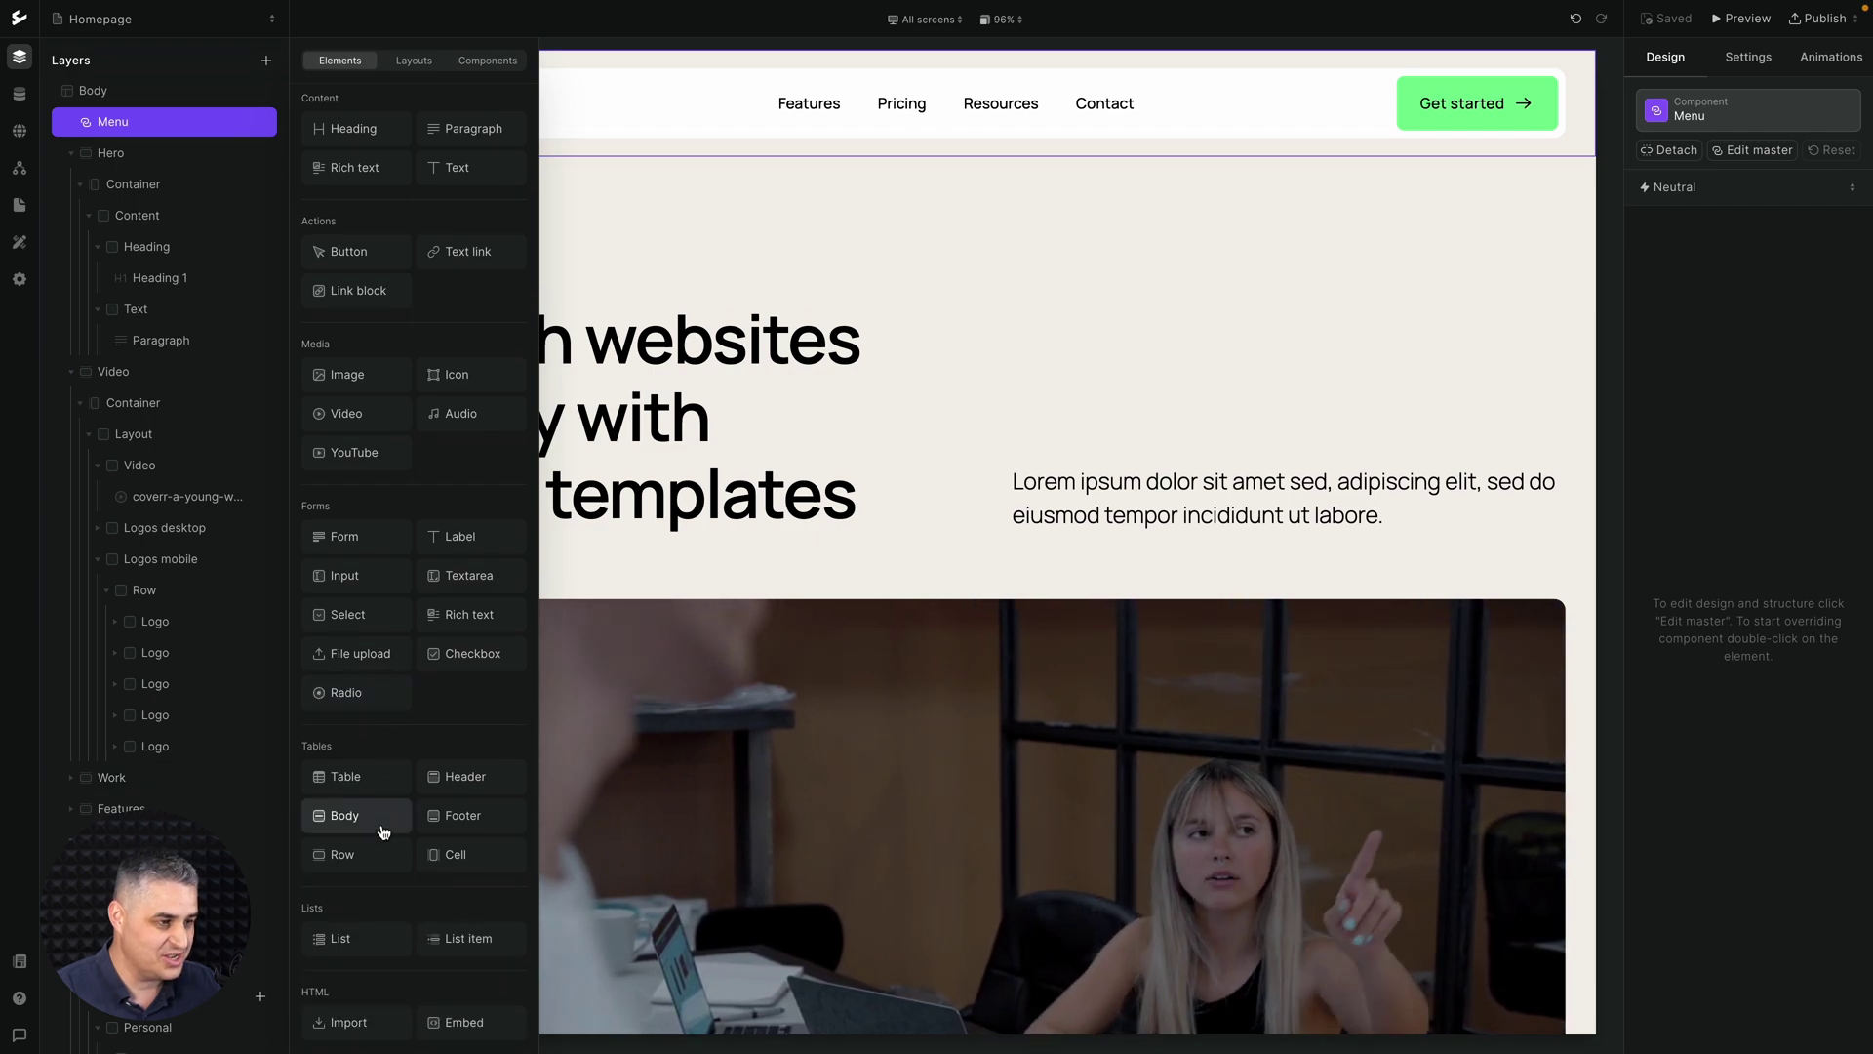
scroll(383, 829, "up", 2)
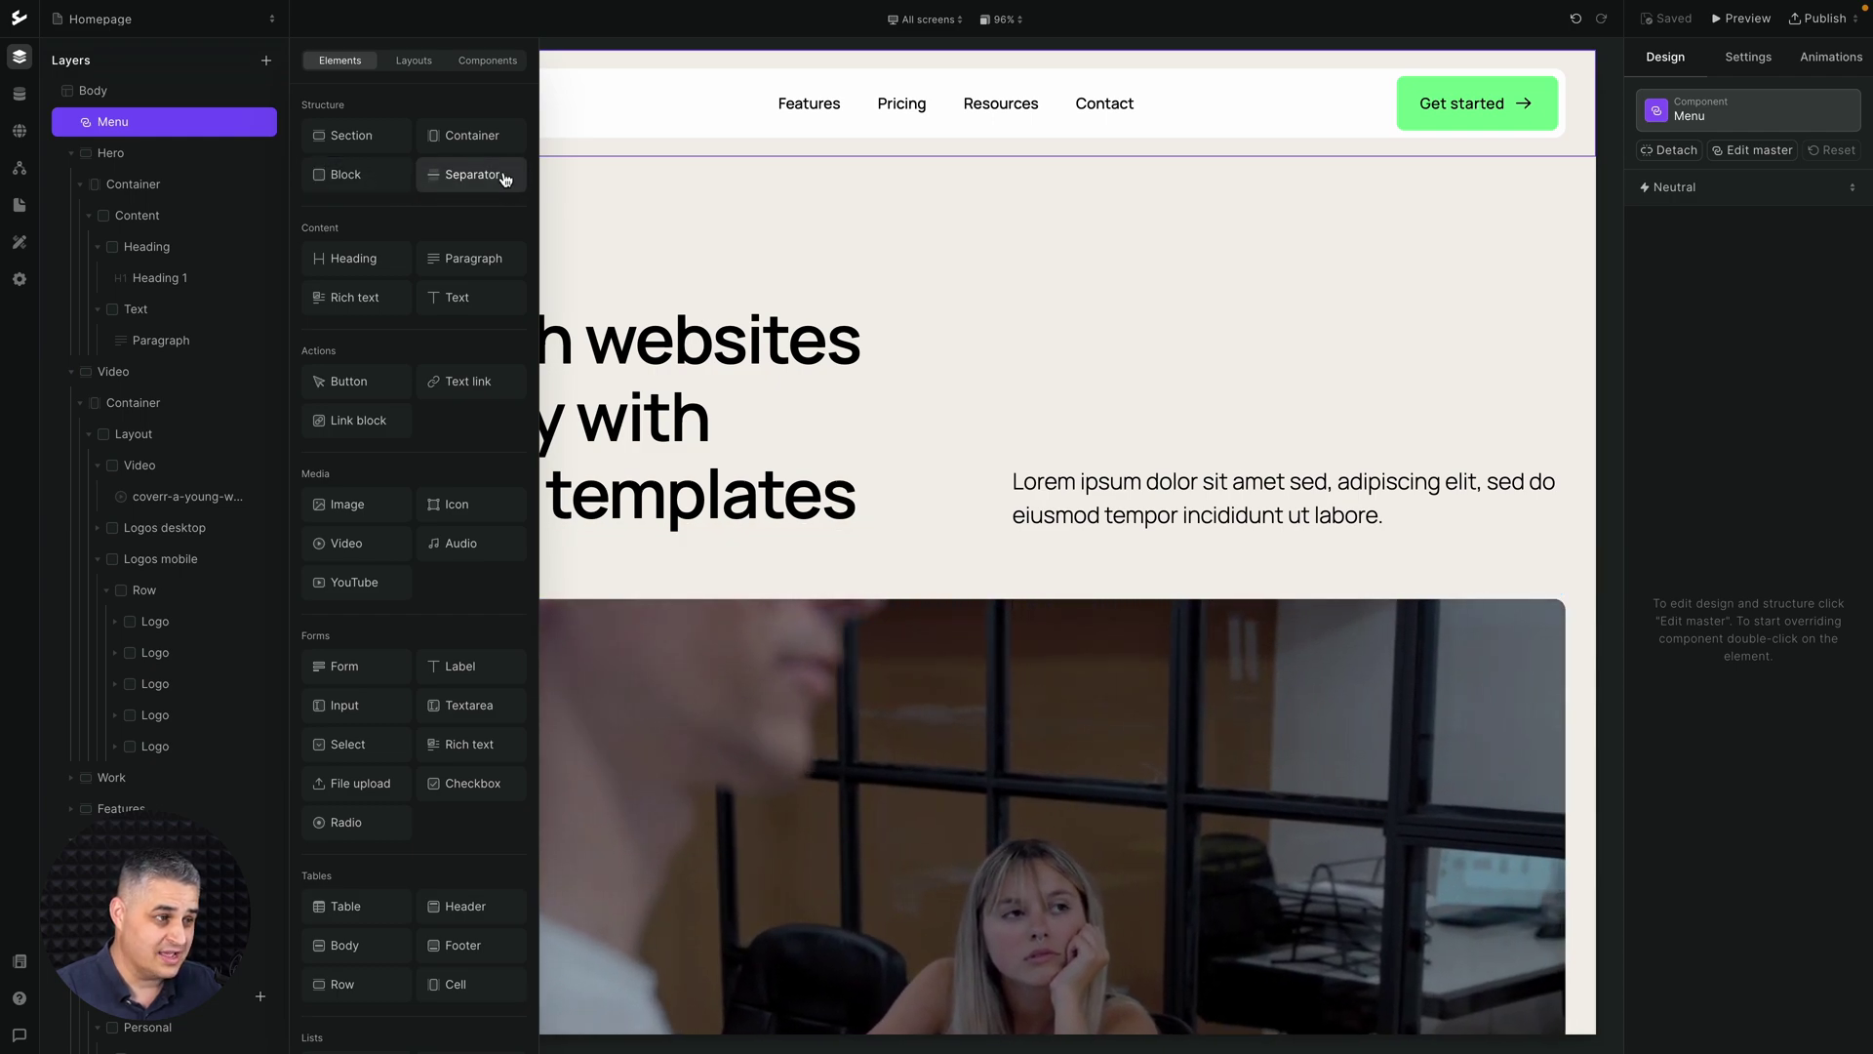
left_click_drag(361, 271, 609, 343)
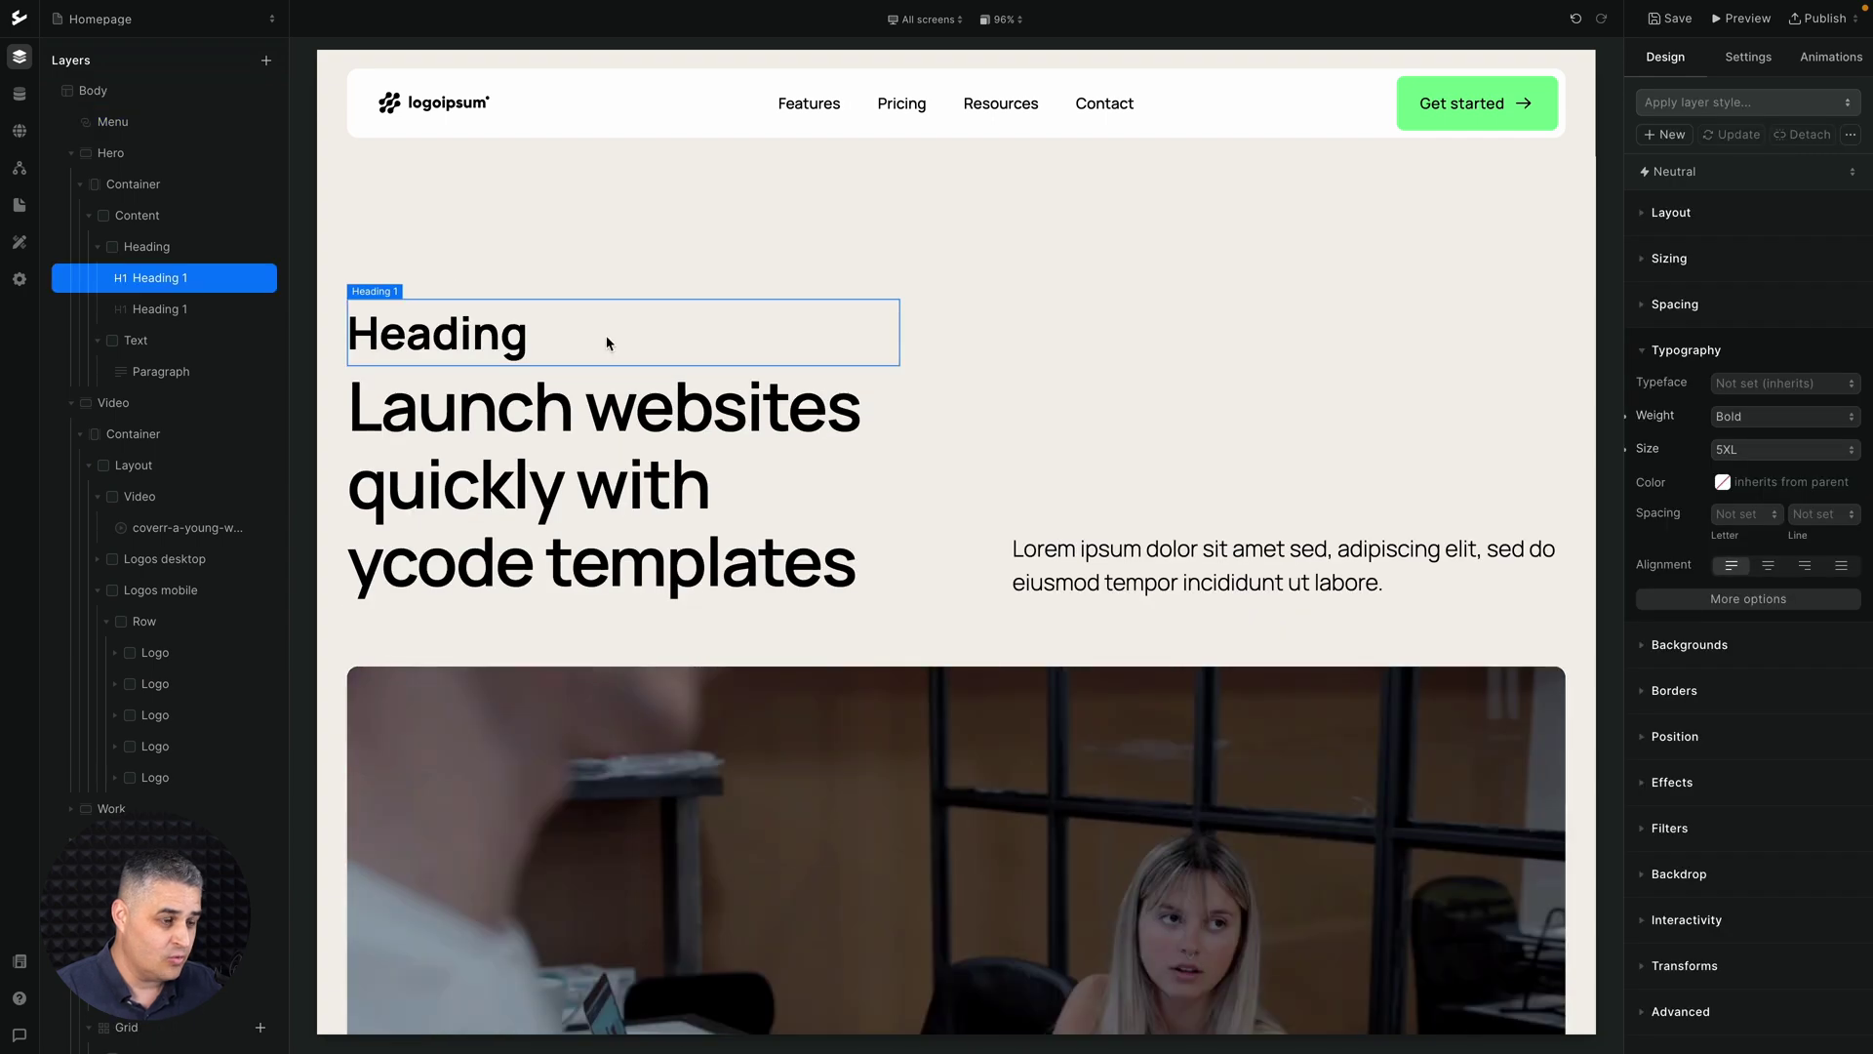
mouse_move(477, 138)
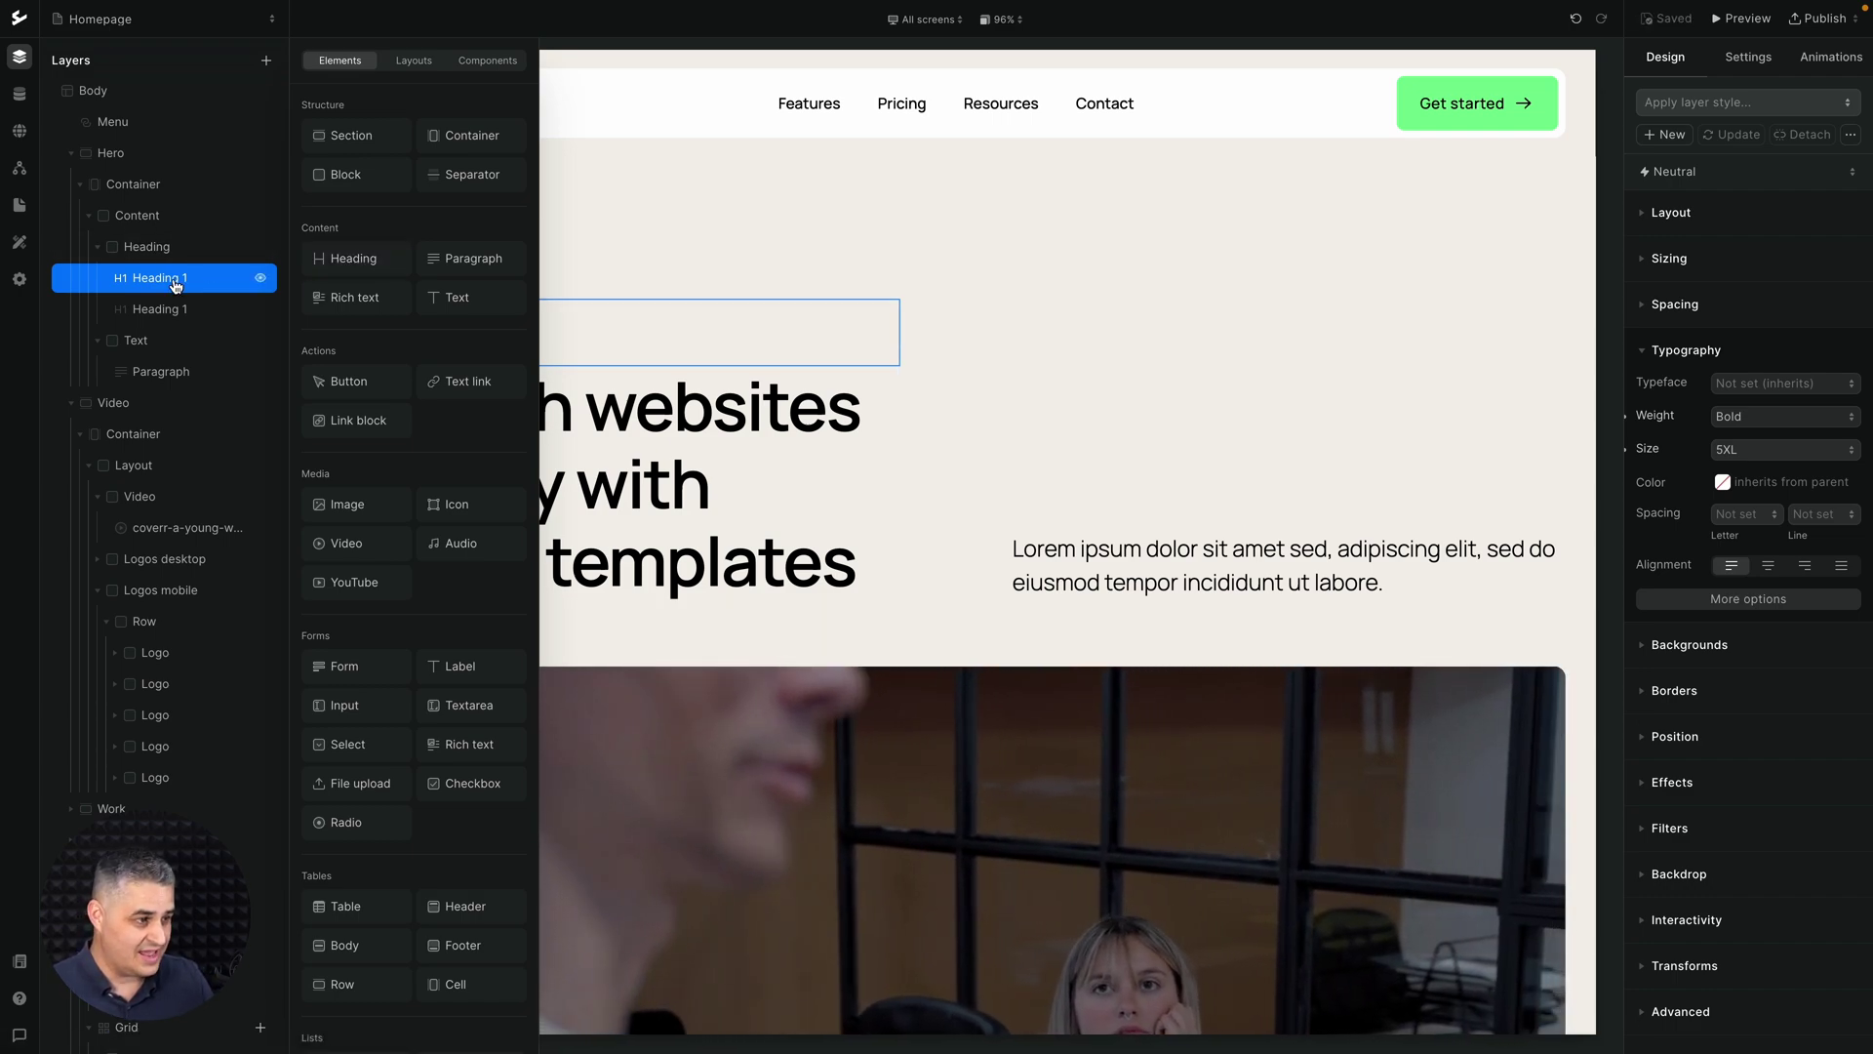
left_click(339, 270)
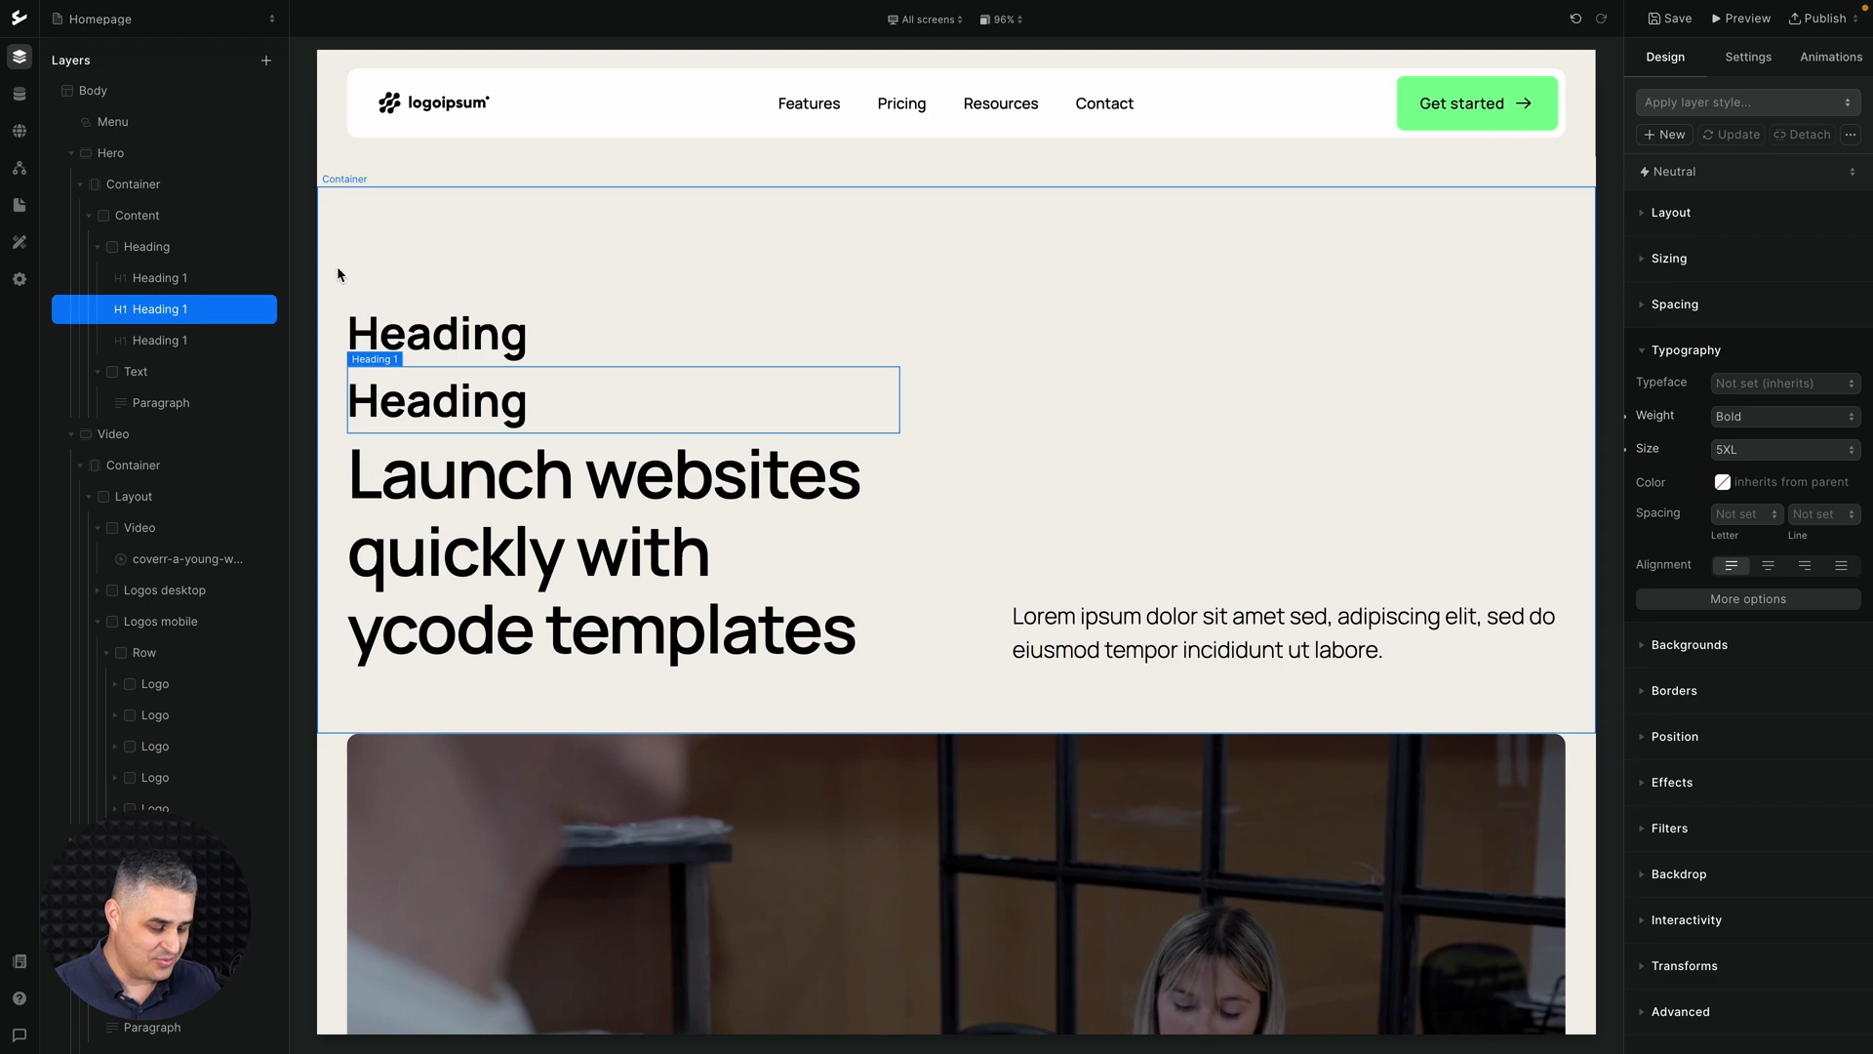
- Delete both added headings from the Hero section, keeping the original title
key("Delete")
key("Delete")
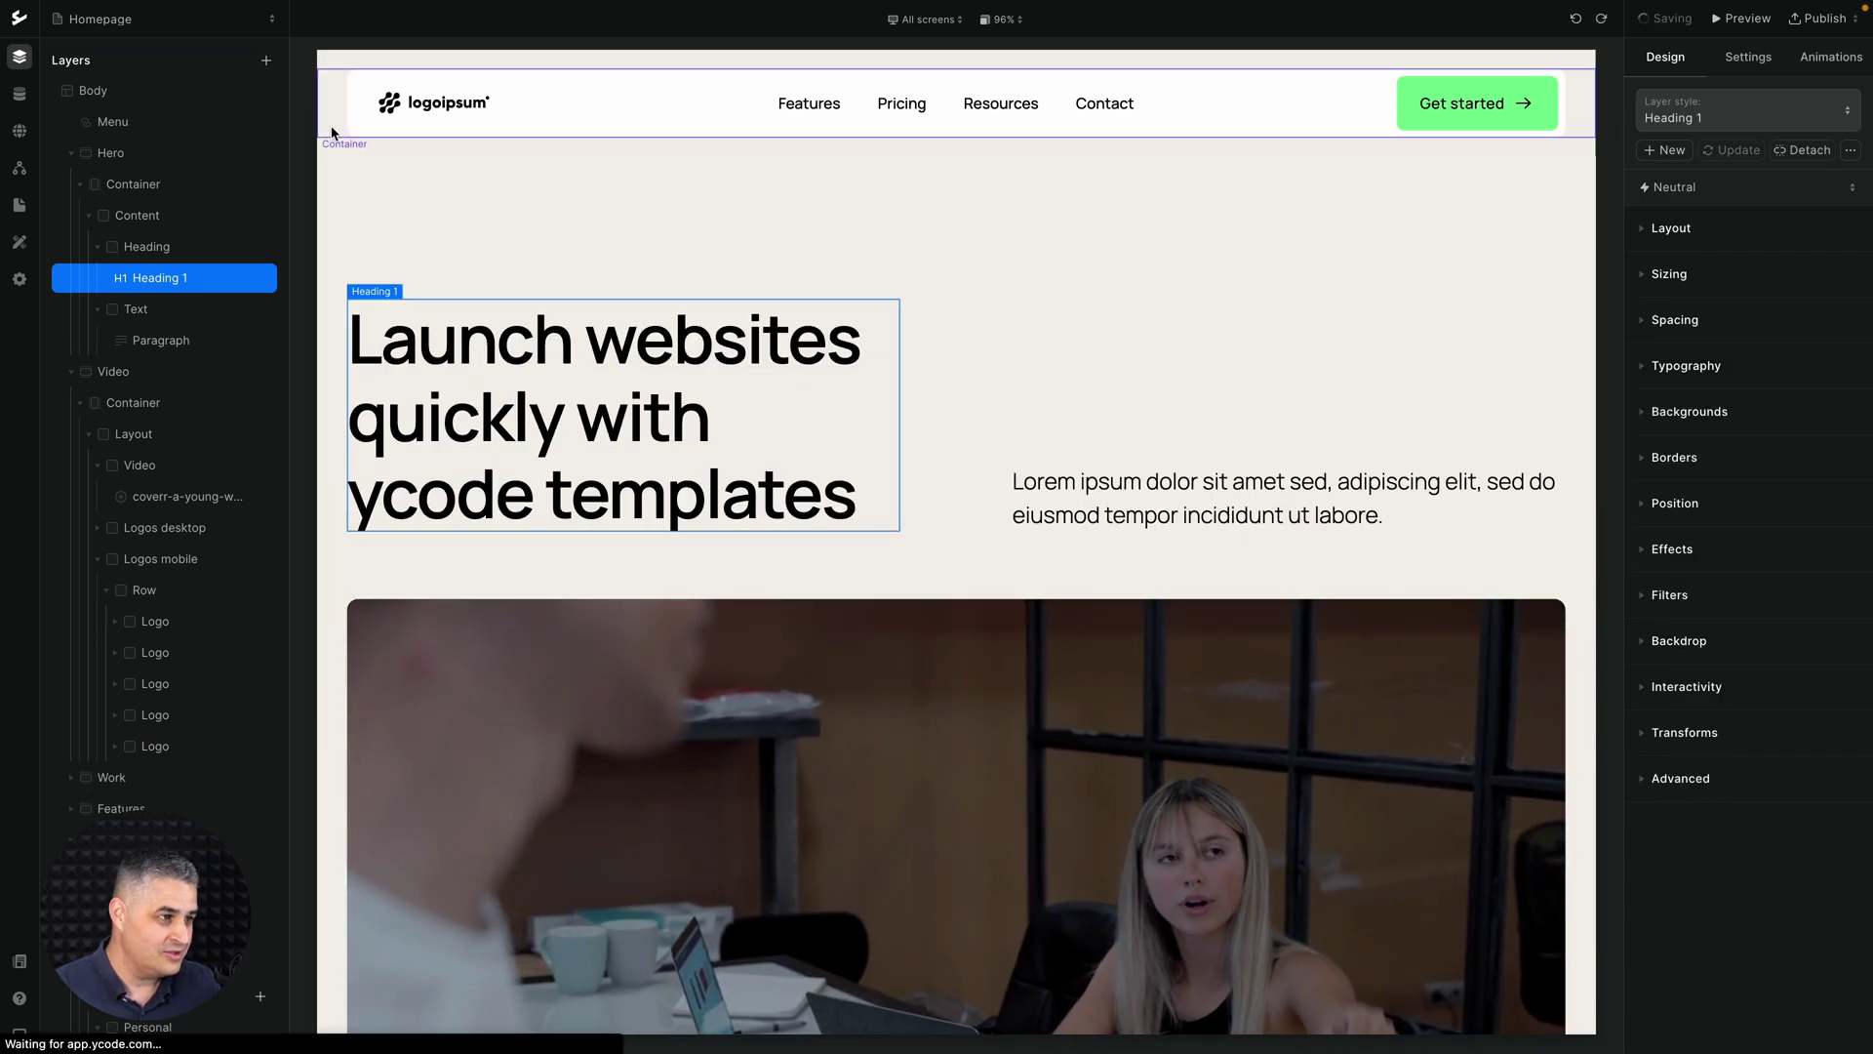
- Examine the available elements, ready-made layouts and saved components that can be added to the page, and close the library
left_click(272, 59)
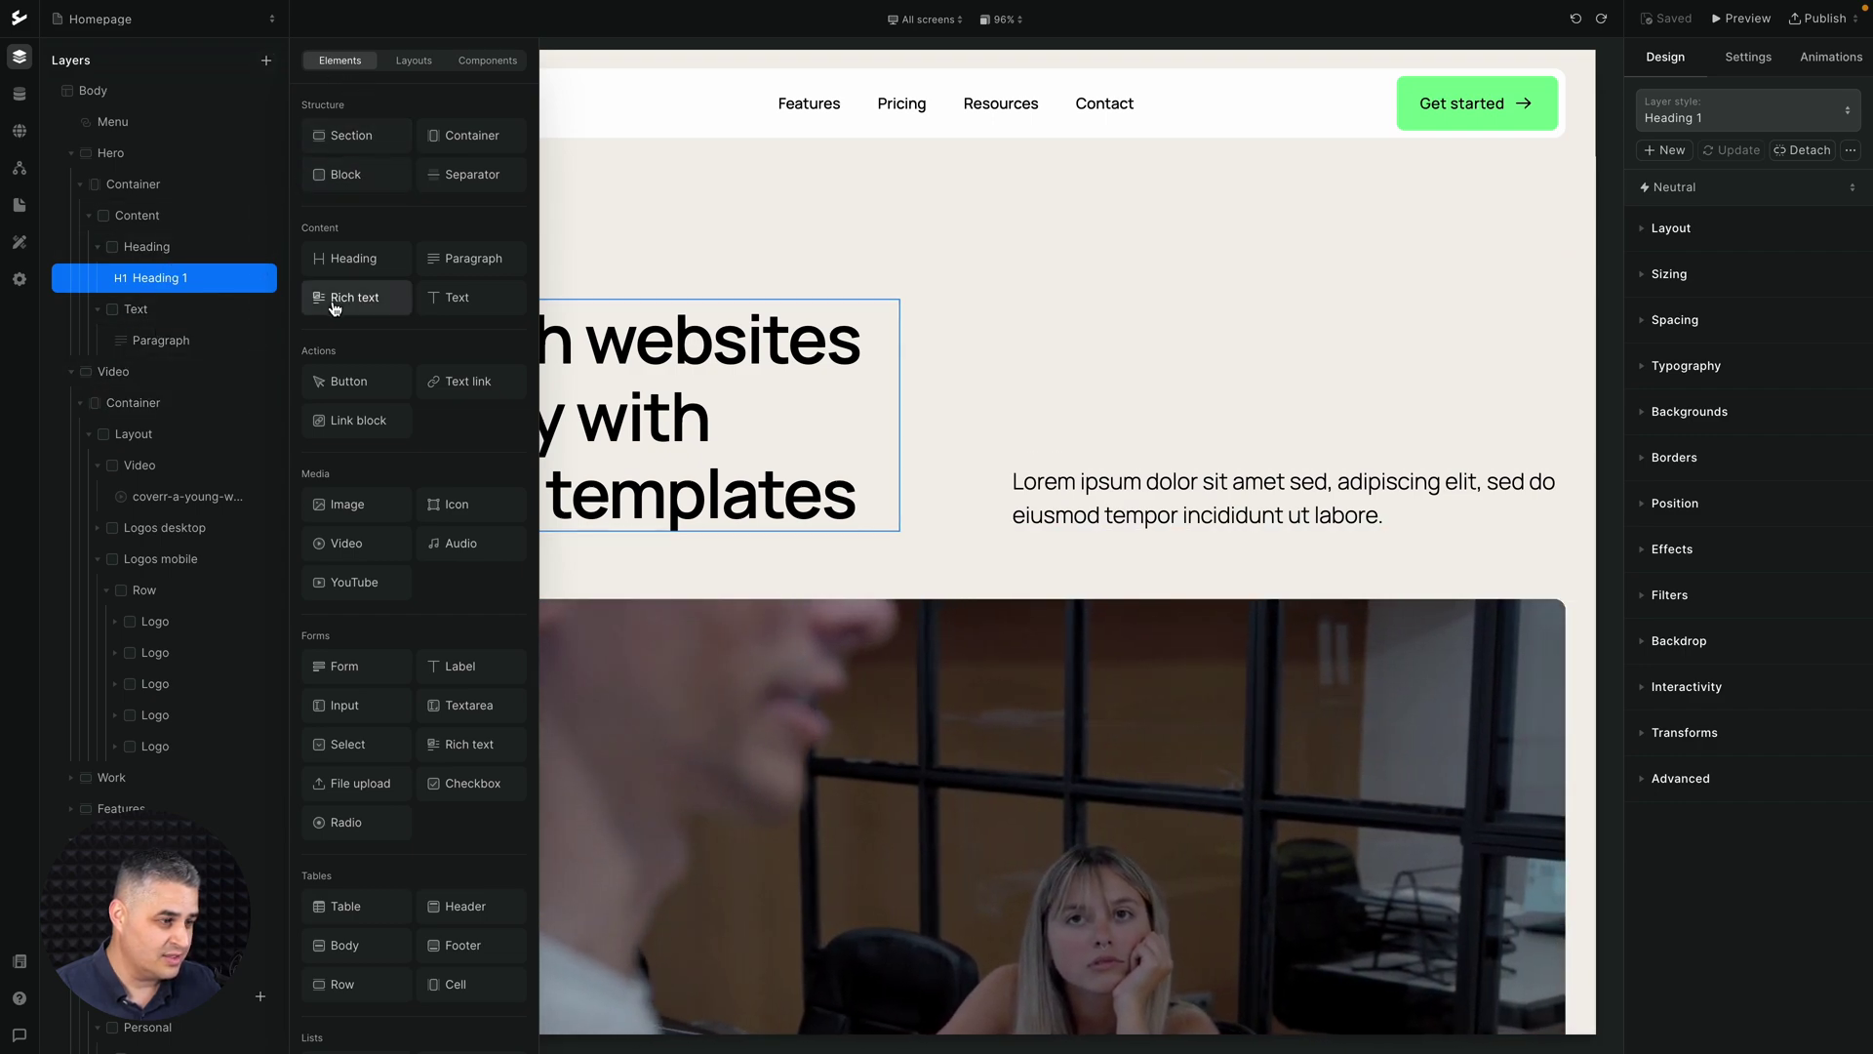
scroll(176, 430, "down", 4)
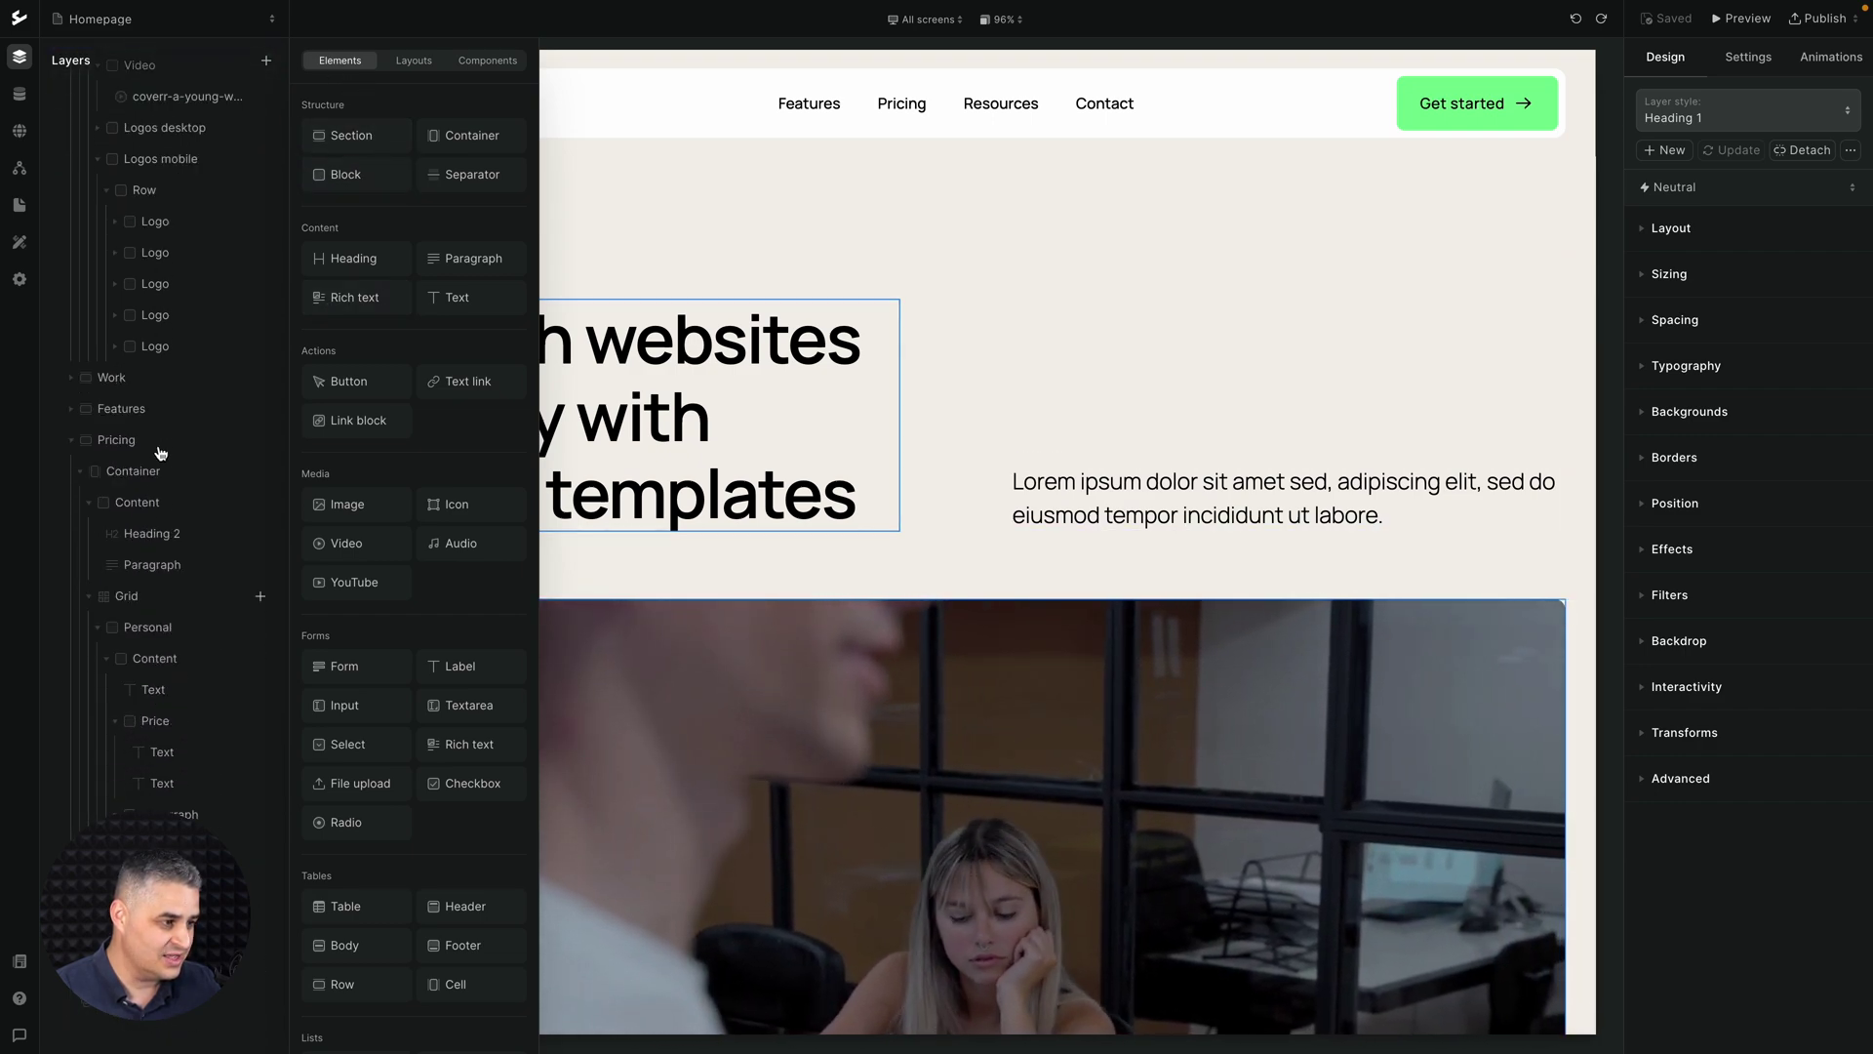
scroll(195, 507, "up", 4)
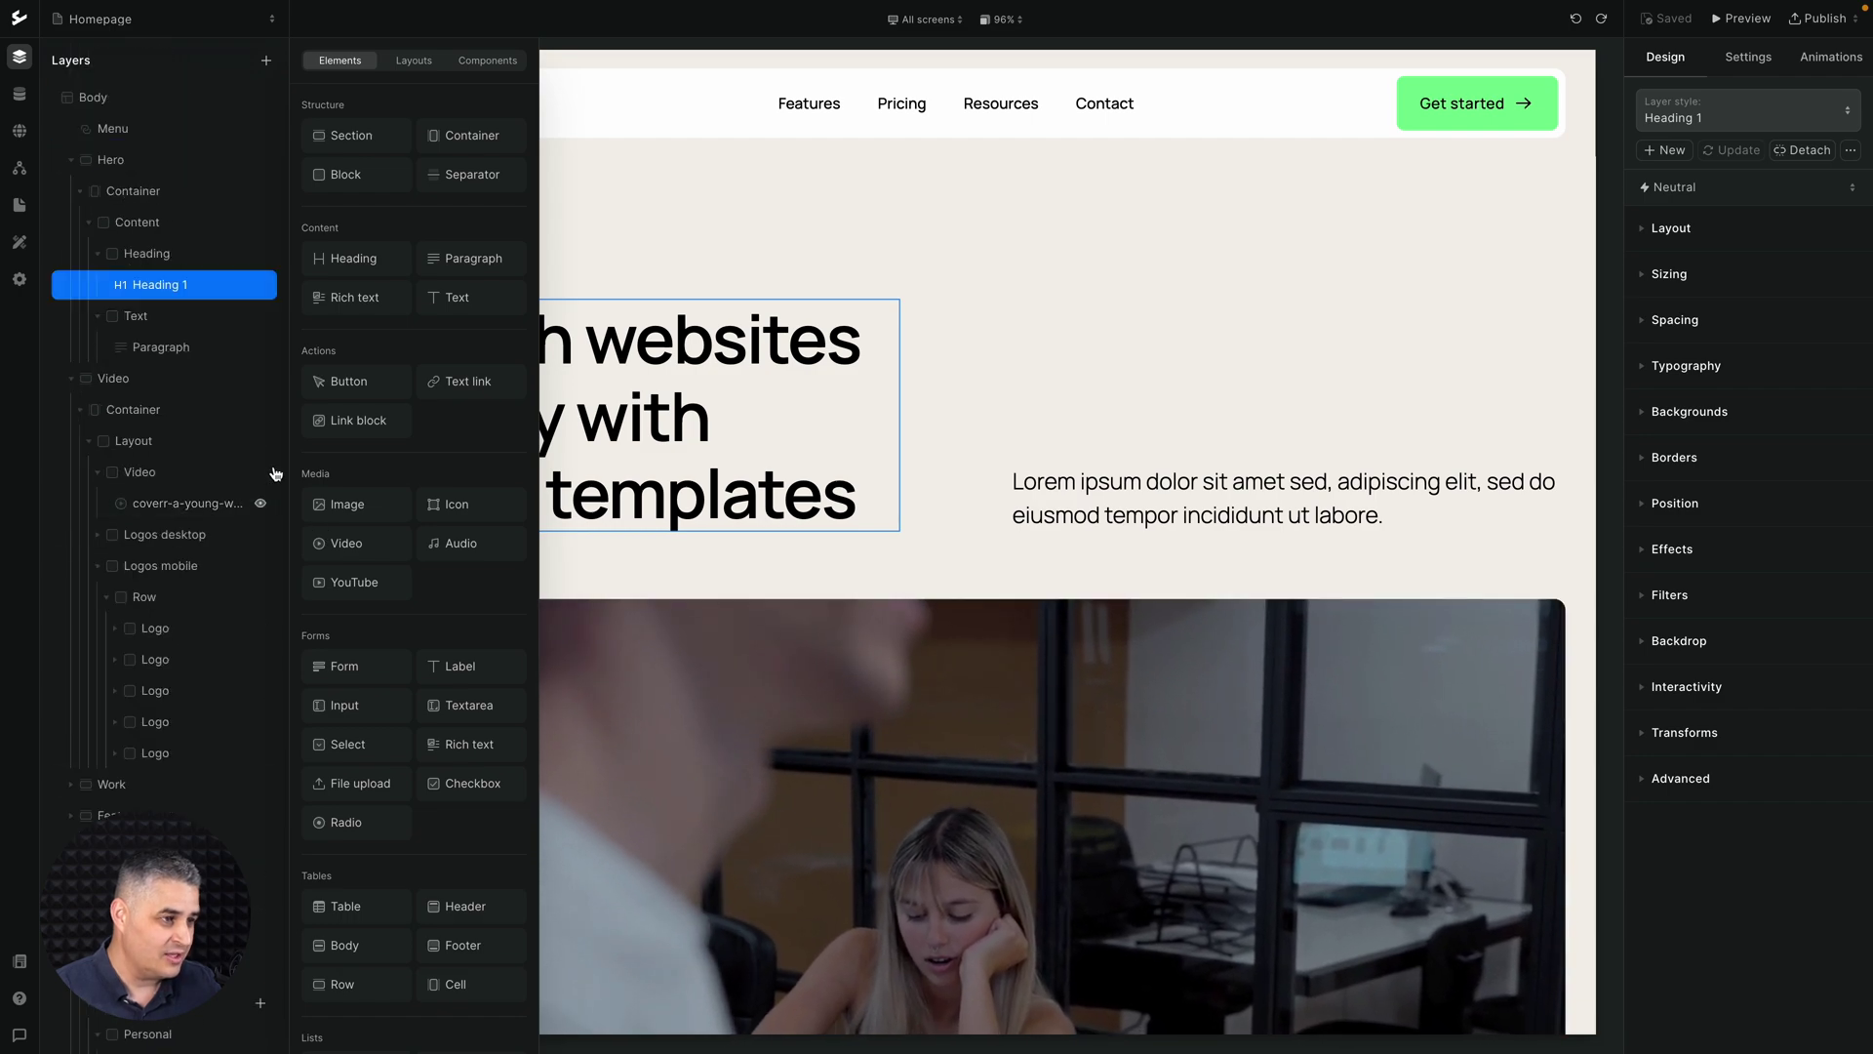
left_click(420, 63)
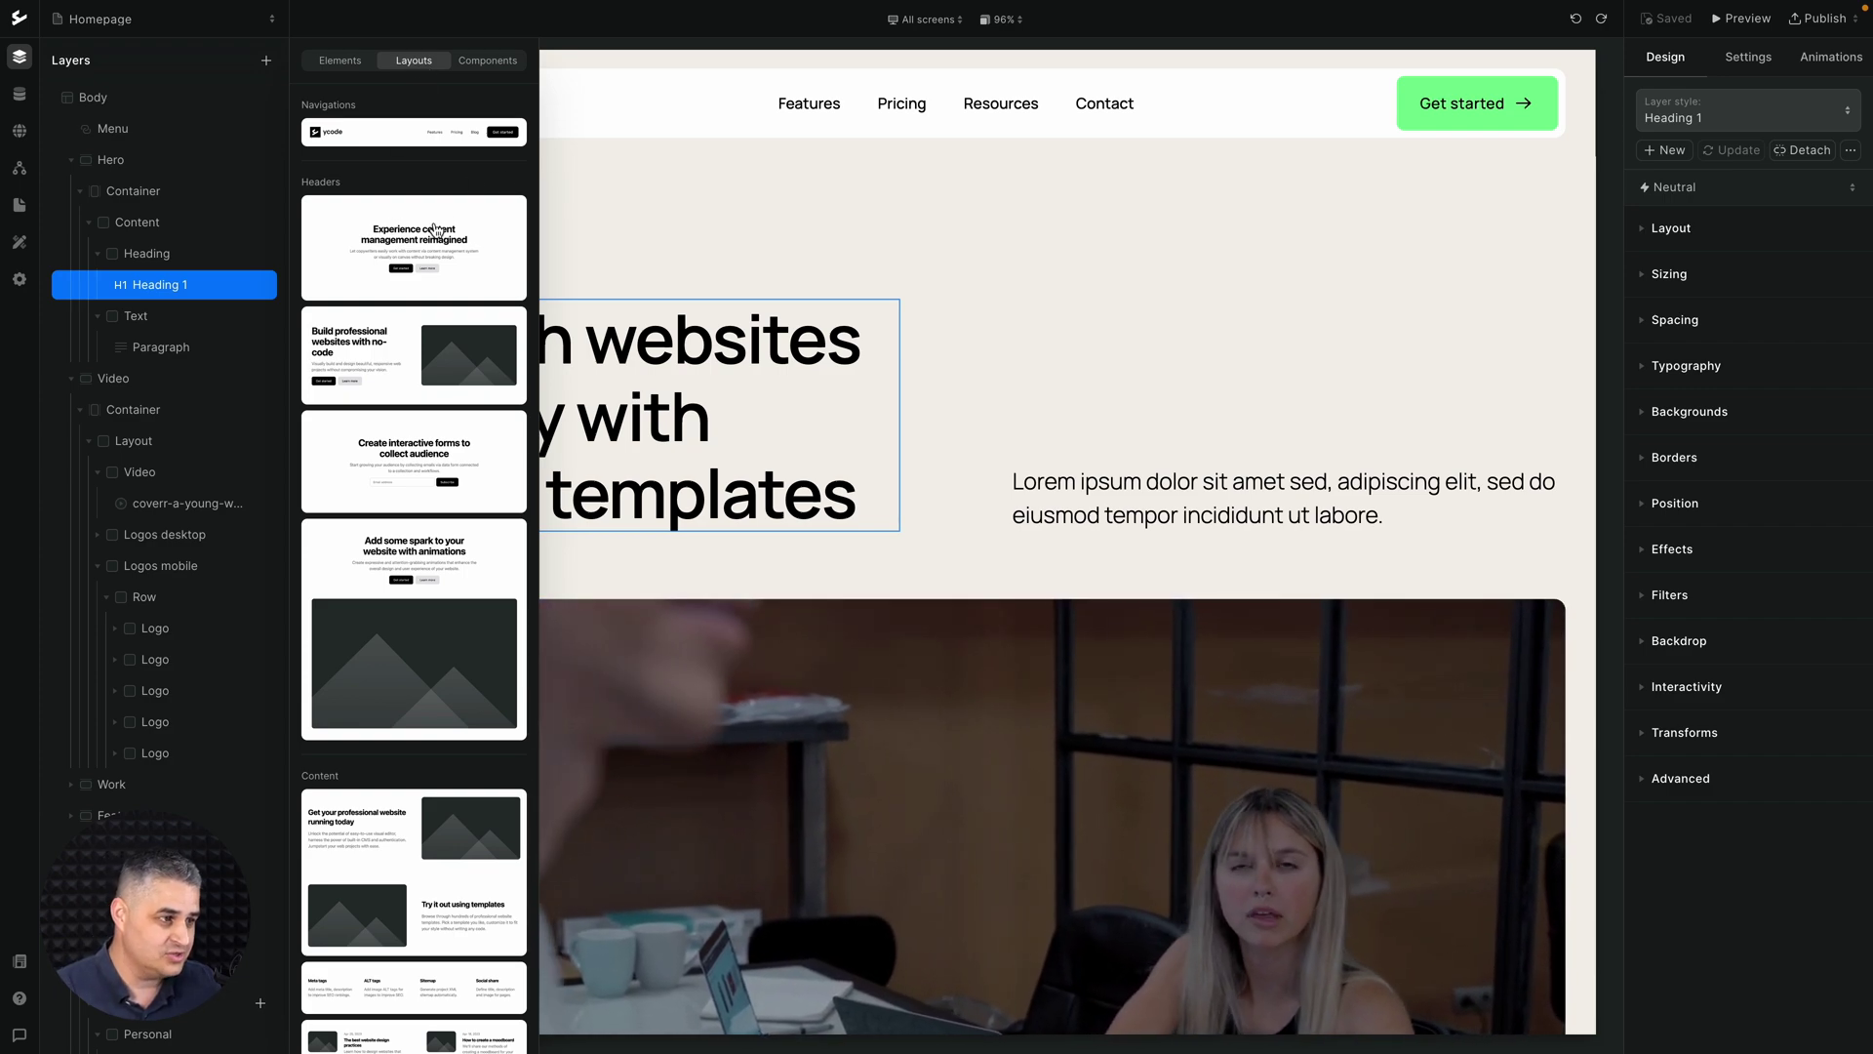
left_click(488, 63)
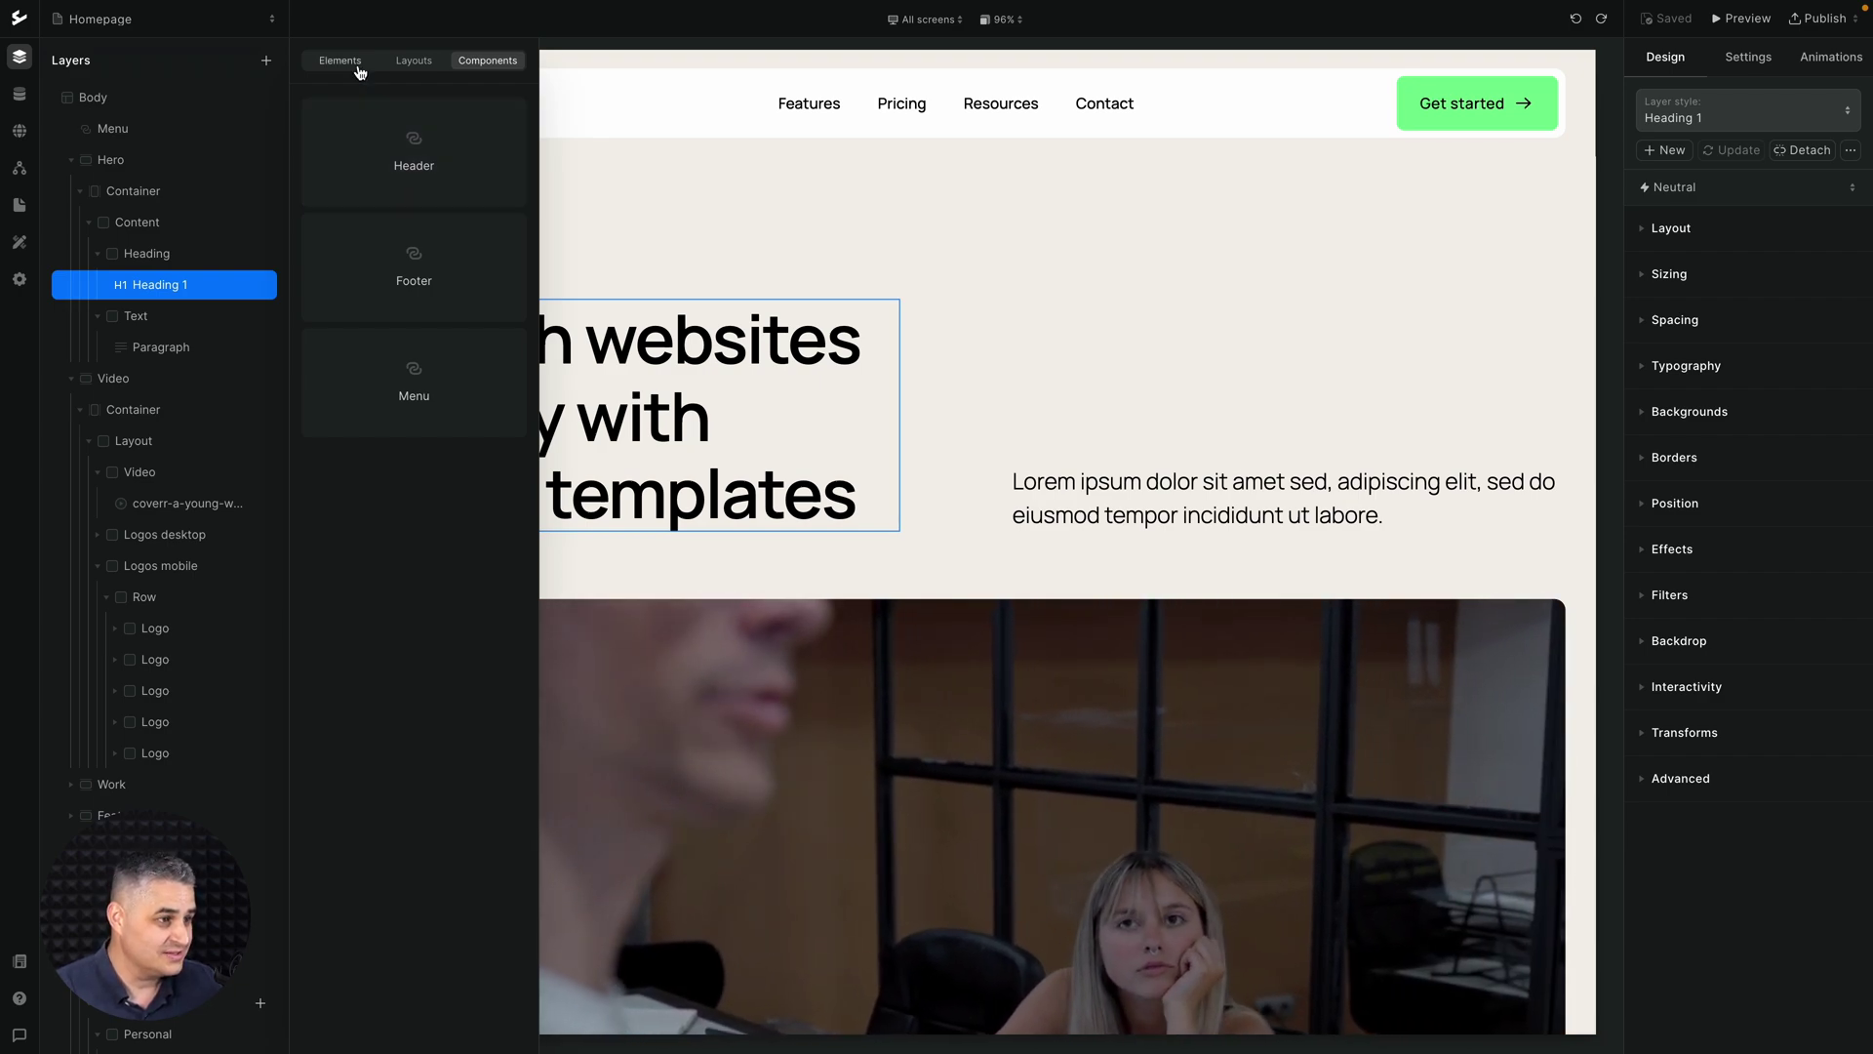
key("Escape")
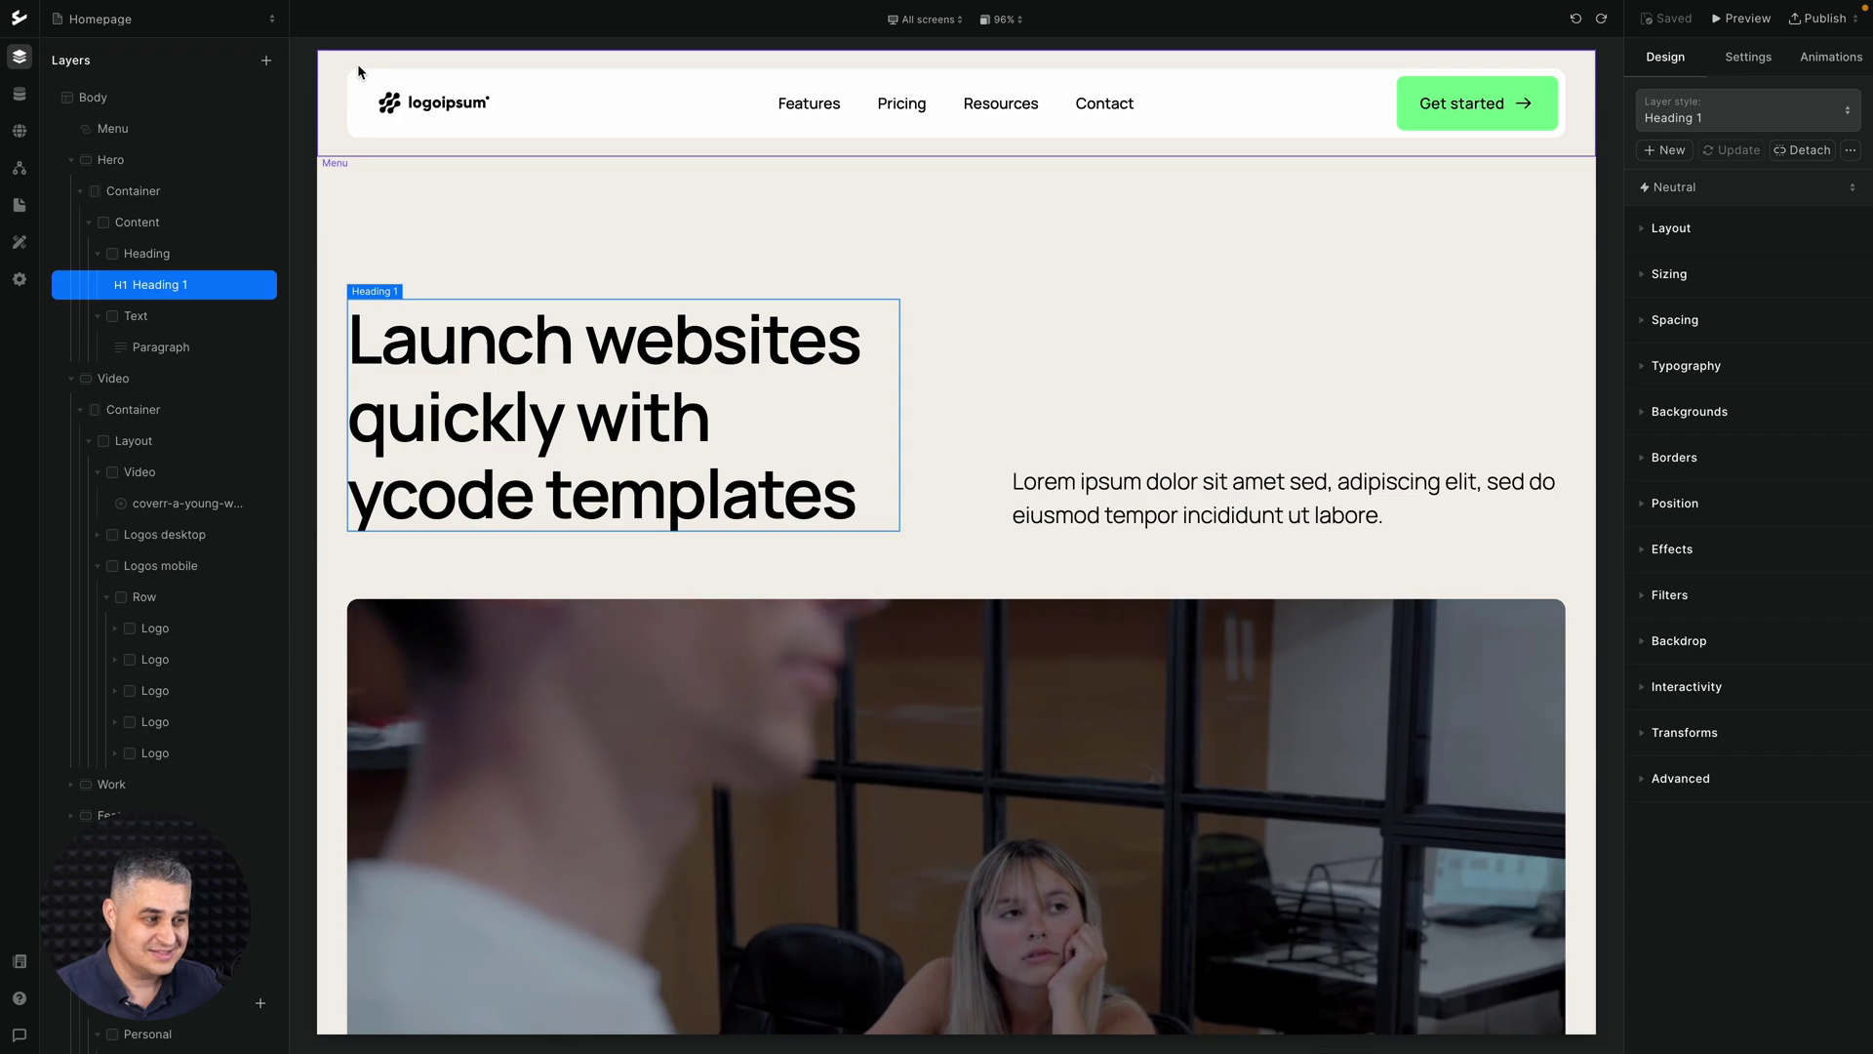